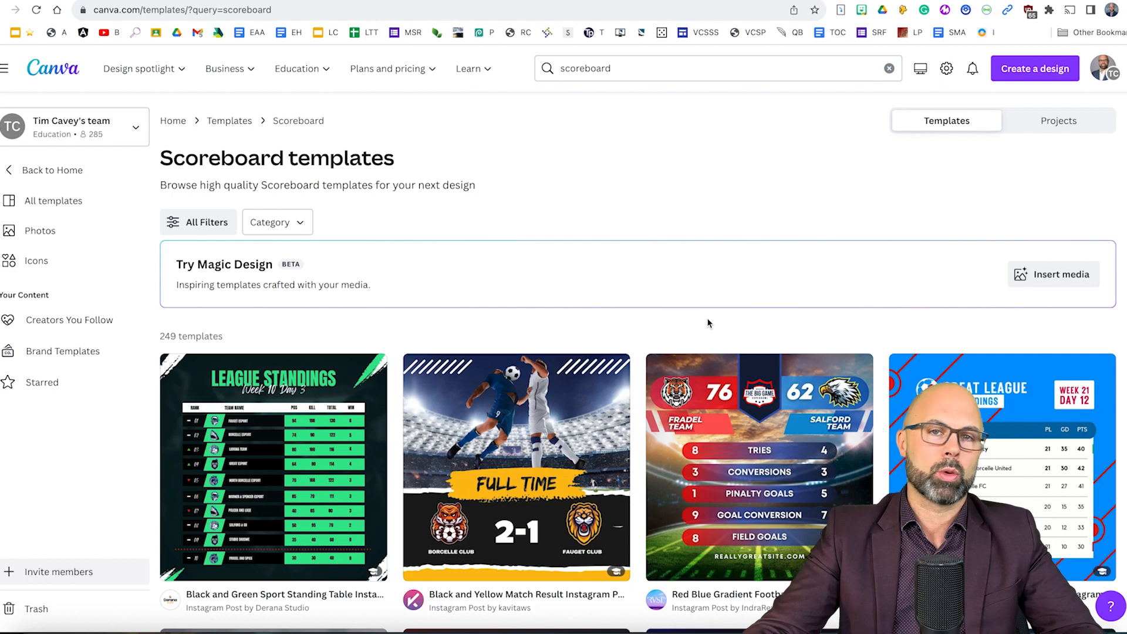
- Open the Red Blue Gradient Football Final Score Match Field Statistic template for customization
{"action": "left_click", "coordinate": [775, 479]}
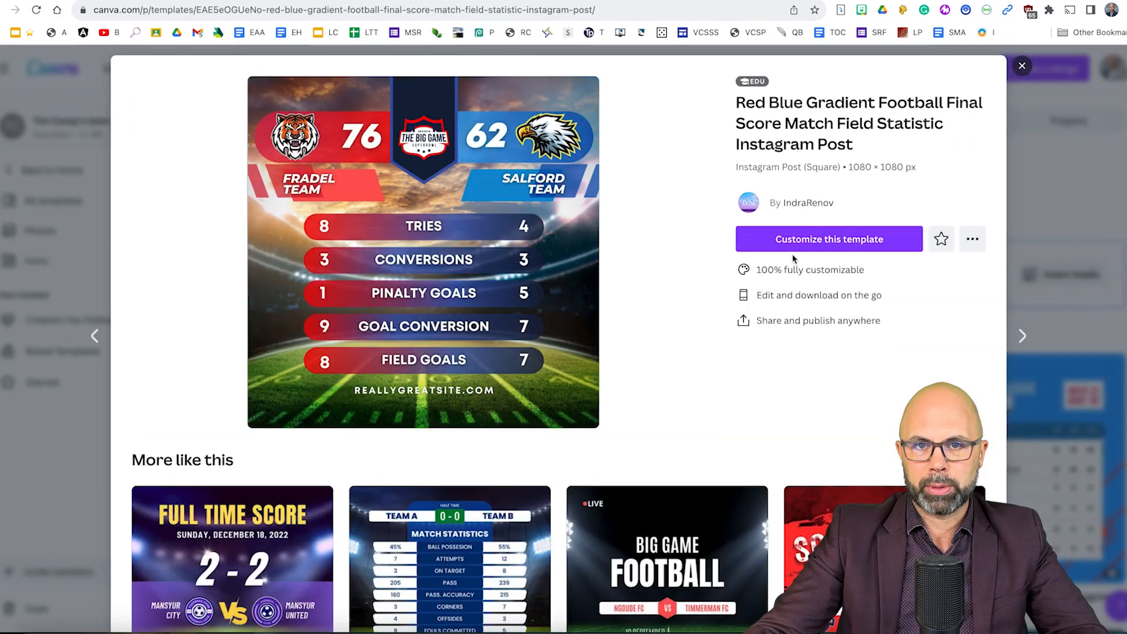
{"action": "left_click", "coordinate": [815, 242]}
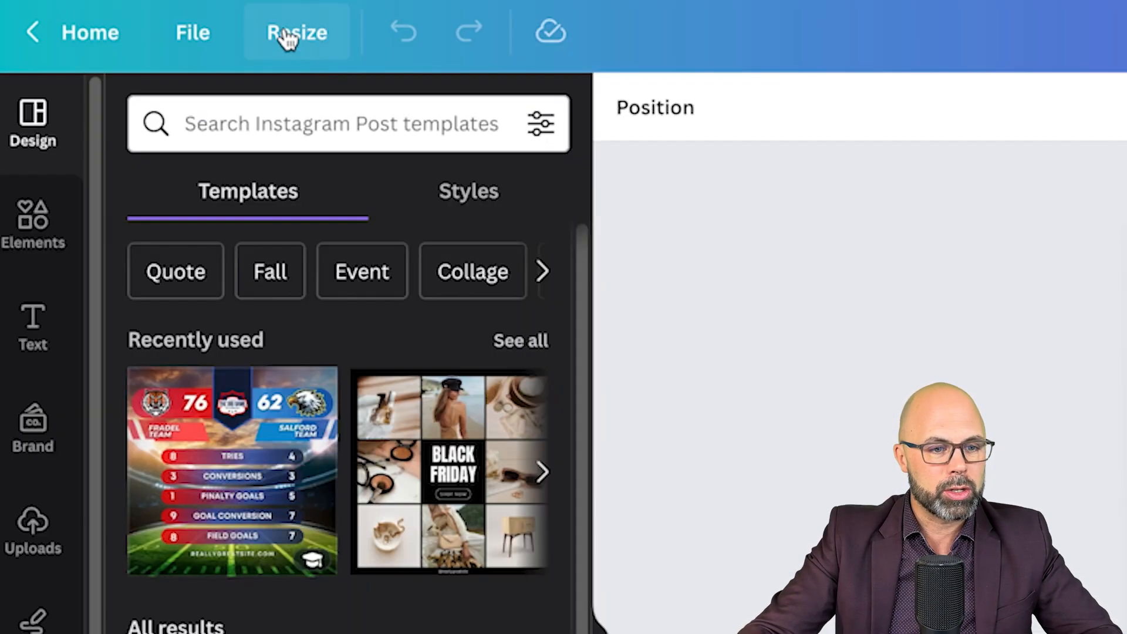
- Resize a copy of the design to the YouTube Thumbnail format, 1280 × 720 px, and open that copy
{"action": "left_click", "coordinate": [284, 36]}
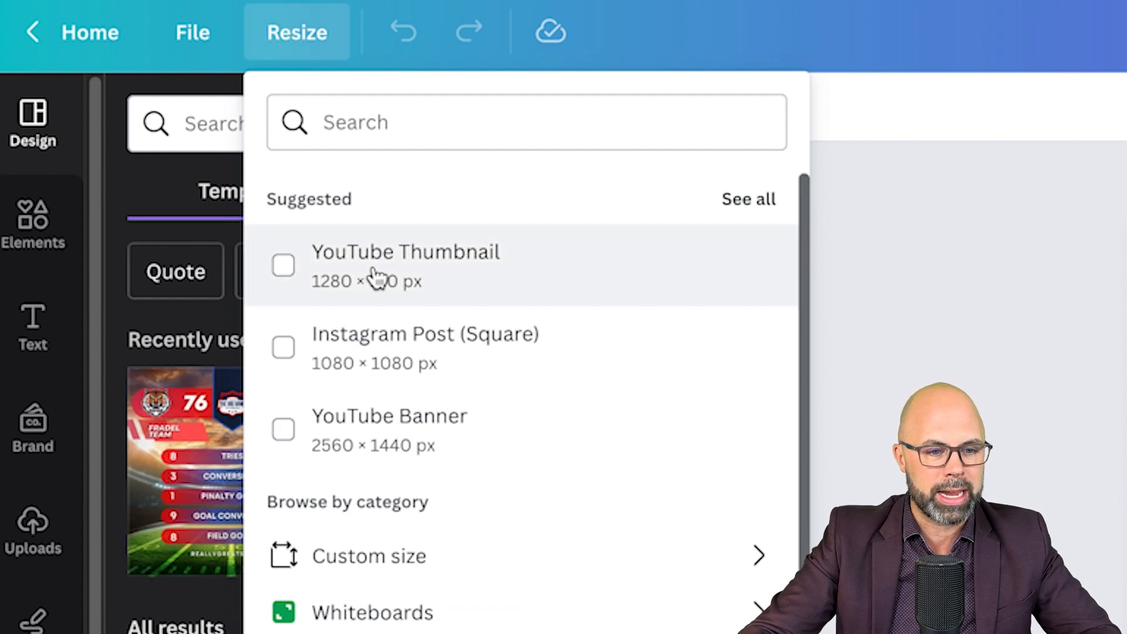
{"action": "left_click", "coordinate": [385, 124]}
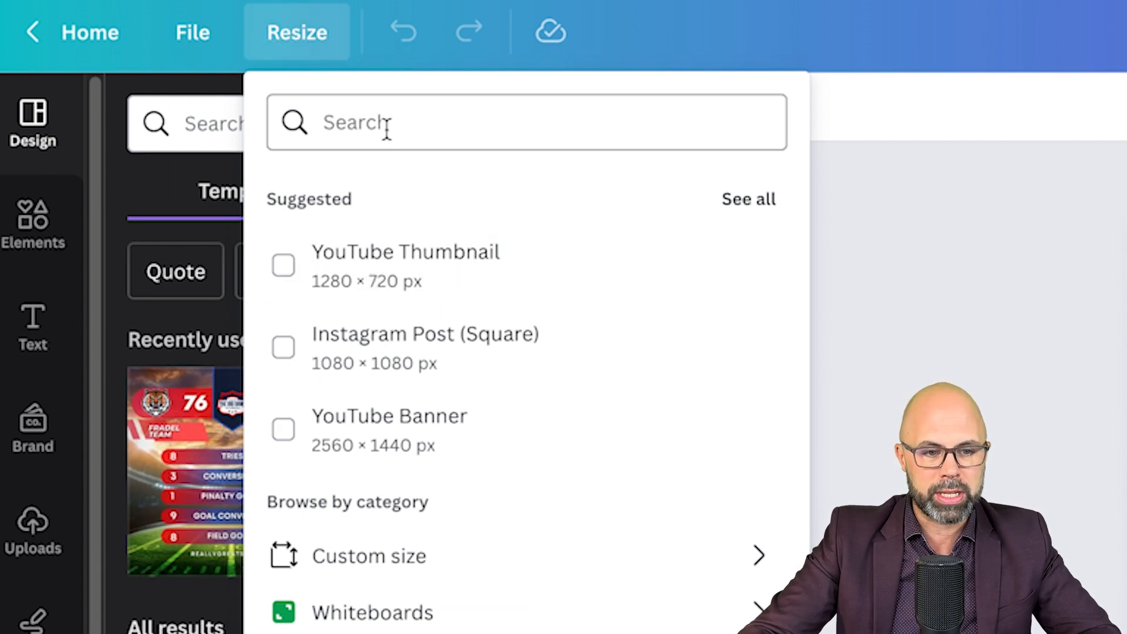
{"action": "left_click", "coordinate": [383, 270]}
{"action": "left_click", "coordinate": [526, 631]}
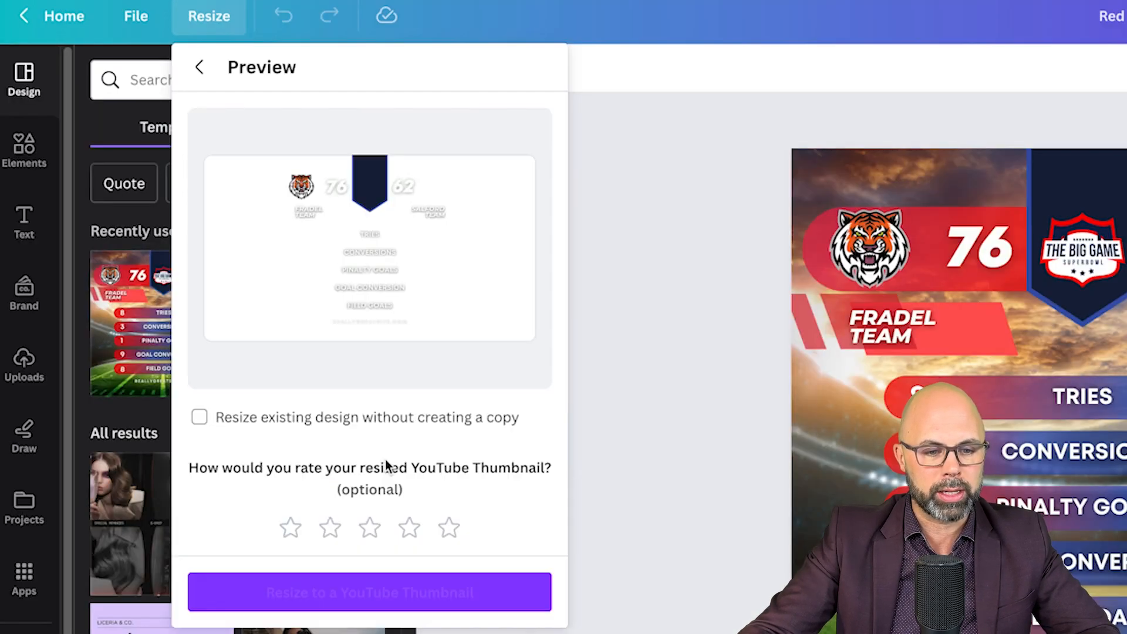
{"action": "left_click", "coordinate": [370, 594]}
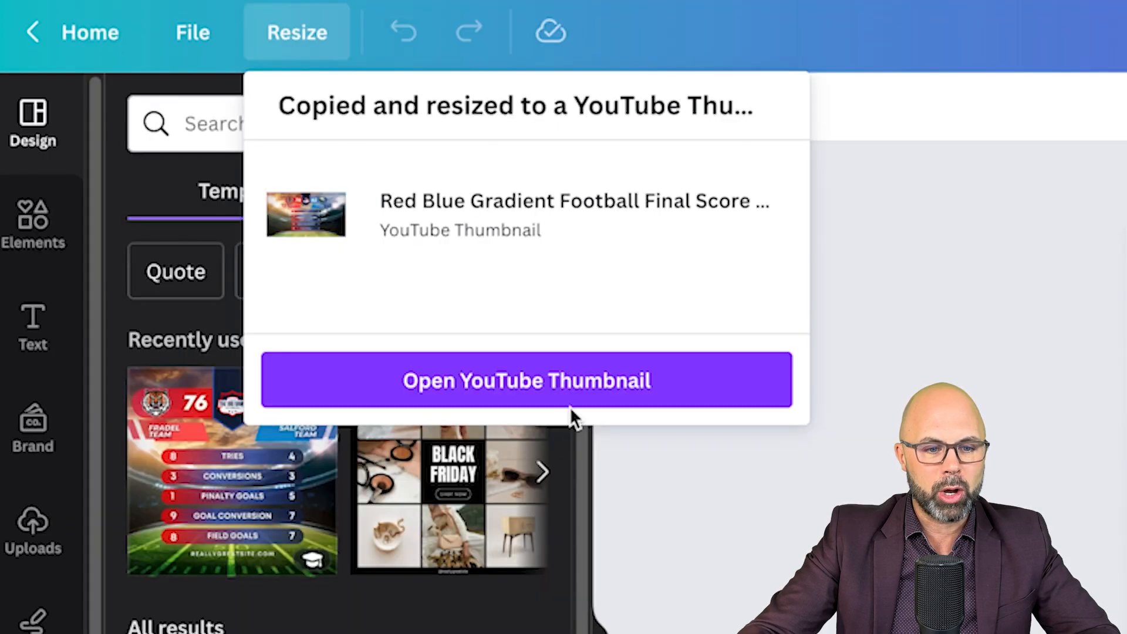
{"action": "left_click", "coordinate": [566, 403]}
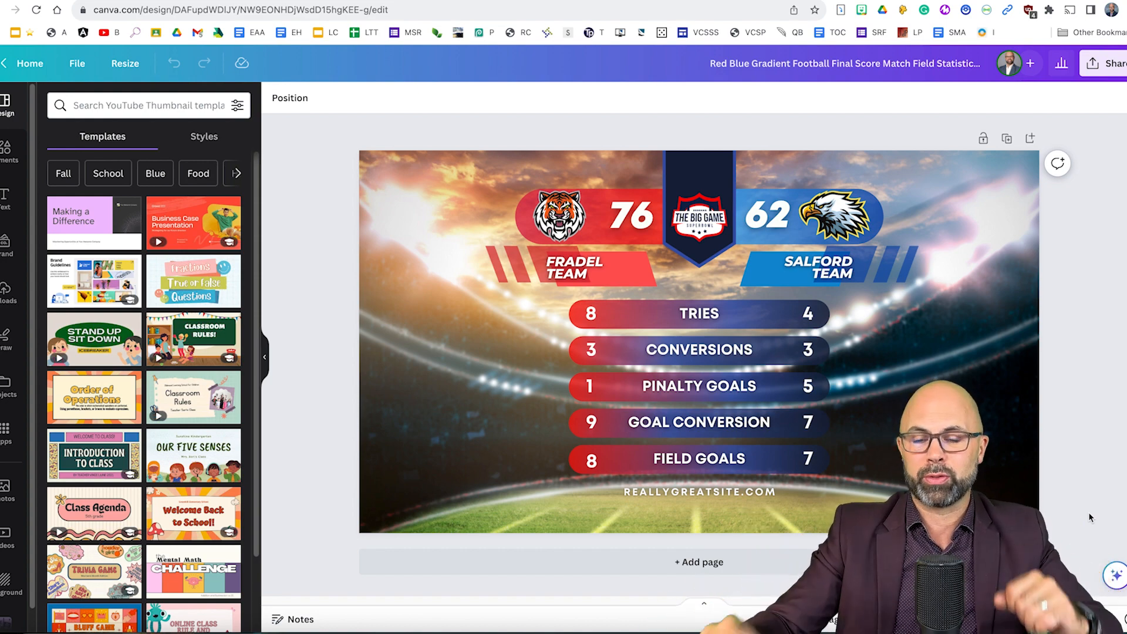
- Delete the five statistics rows and the website text beneath the team names
{"action": "left_click_drag", "start_coordinate": [1062, 504], "coordinate": [579, 306]}
{"action": "key", "text": "Delete"}
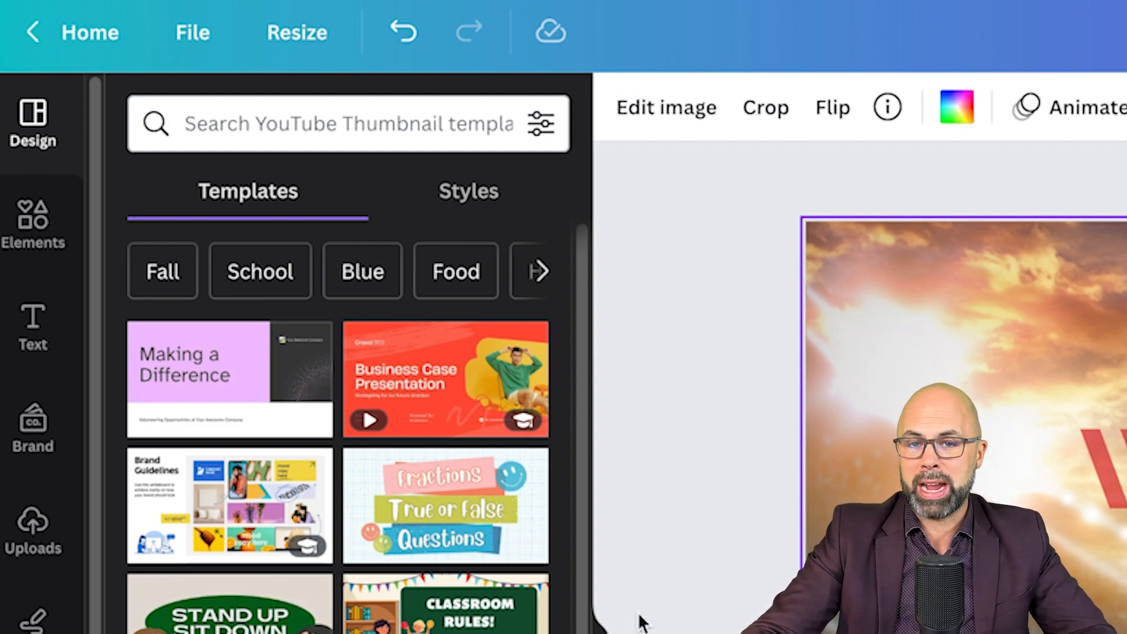
- Search the elements for "stadium" photos and set the dark stadium with two floodlights over grass as the page background
{"action": "left_click", "coordinate": [31, 216]}
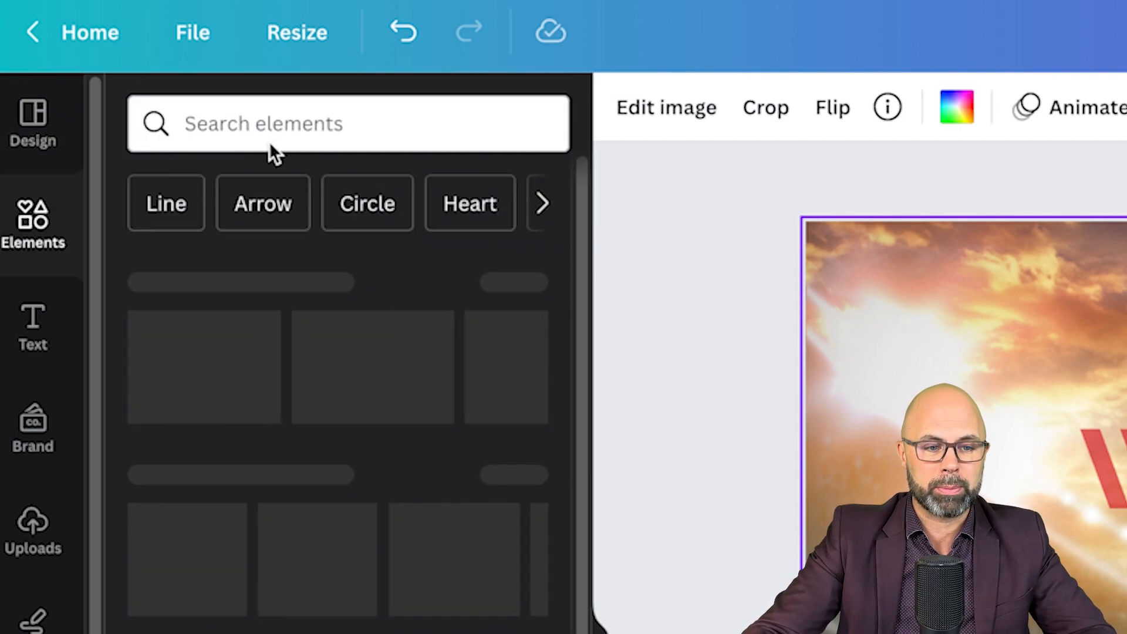
{"action": "left_click", "coordinate": [294, 123]}
{"action": "type", "text": "s"}
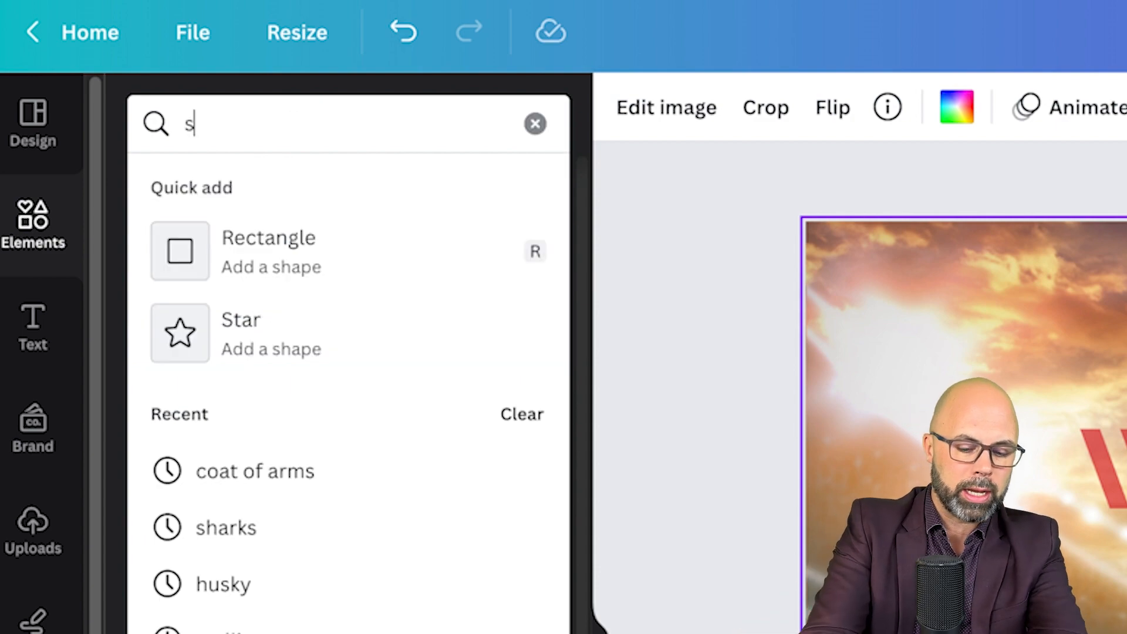
{"action": "type", "text": "tadium"}
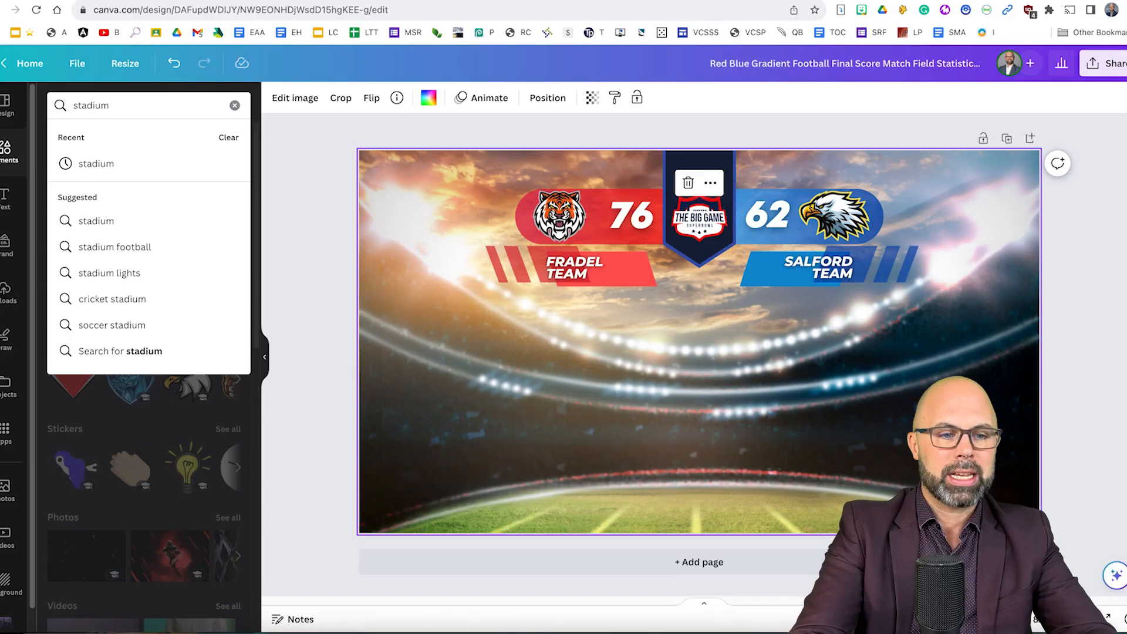
{"action": "key", "text": "Return"}
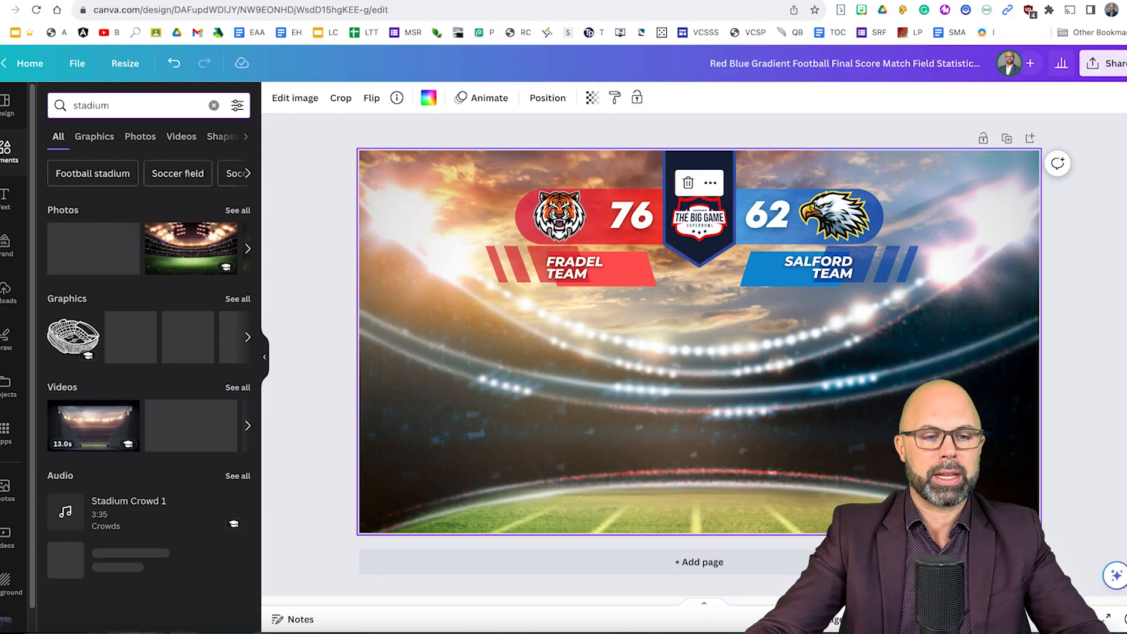
{"action": "left_click", "coordinate": [248, 214]}
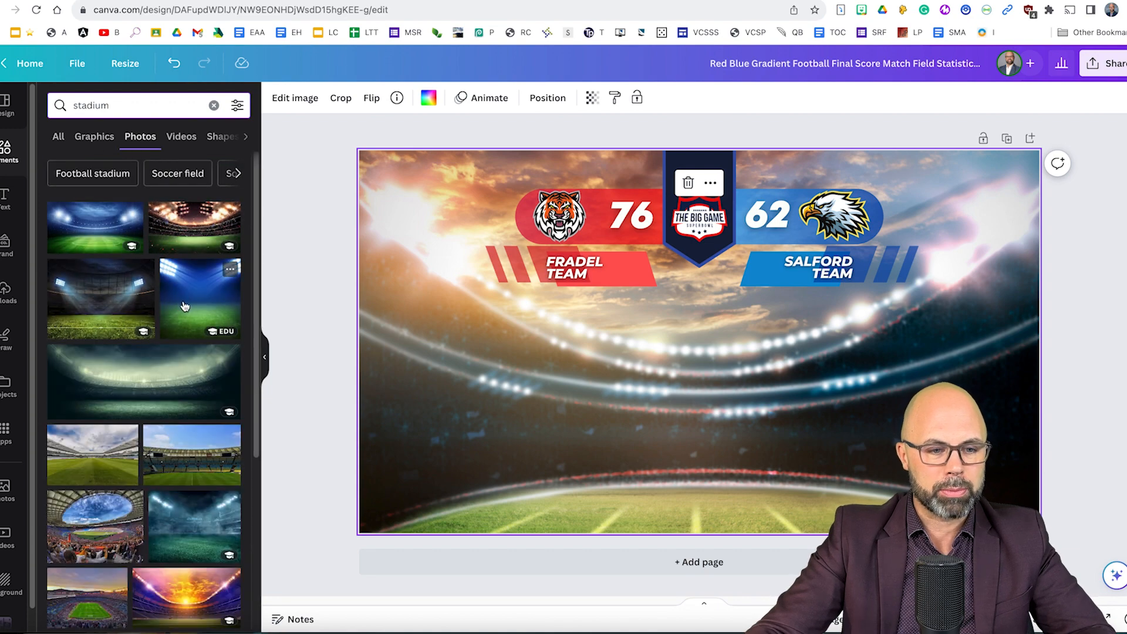
{"action": "left_click_drag", "start_coordinate": [97, 315], "coordinate": [377, 344]}
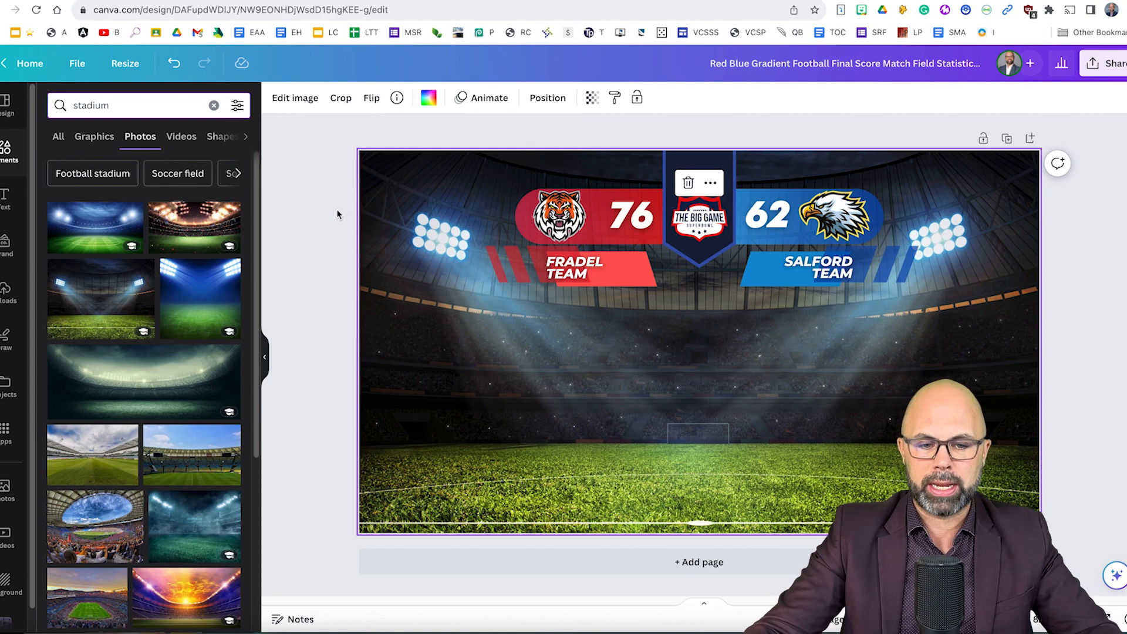
- Duplicate the team score row twice, leaving out the blue banner outline, and stack the copies evenly below the original
{"action": "left_click_drag", "start_coordinate": [338, 199], "coordinate": [939, 291]}
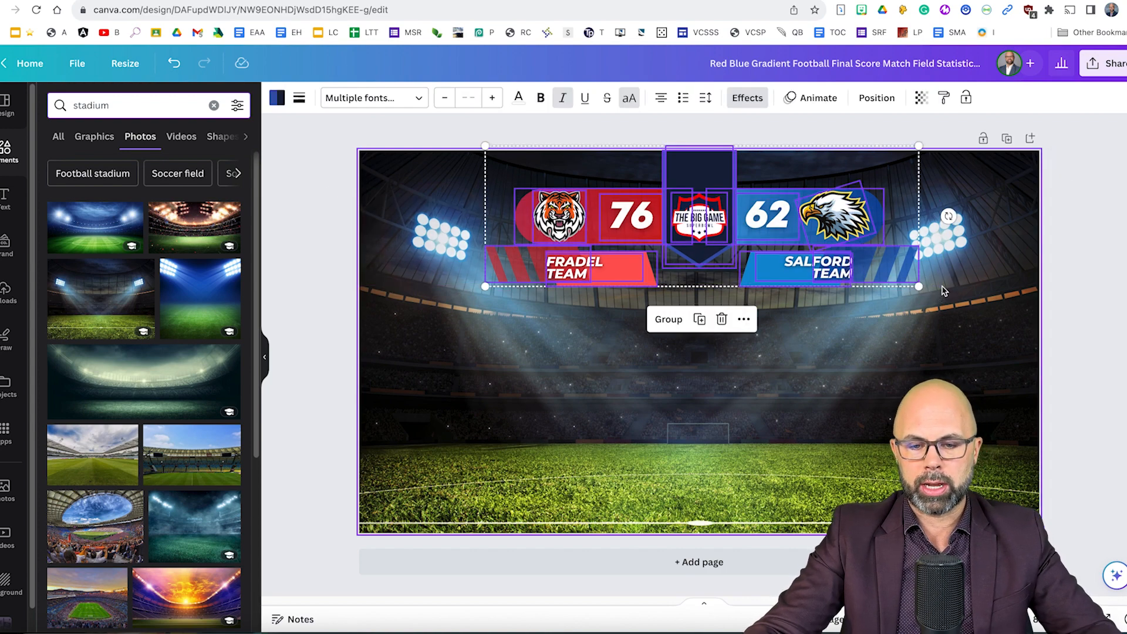
{"action": "left_click", "coordinate": [706, 172], "text": "shift"}
{"action": "left_click", "coordinate": [701, 171], "text": "shift"}
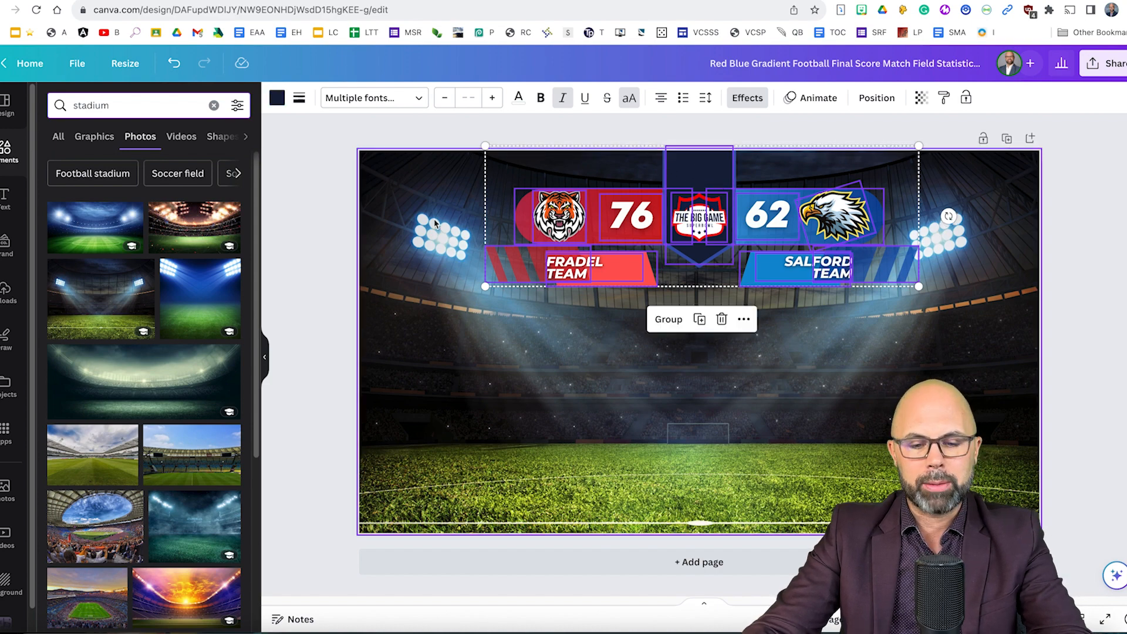
{"action": "left_click", "coordinate": [702, 320]}
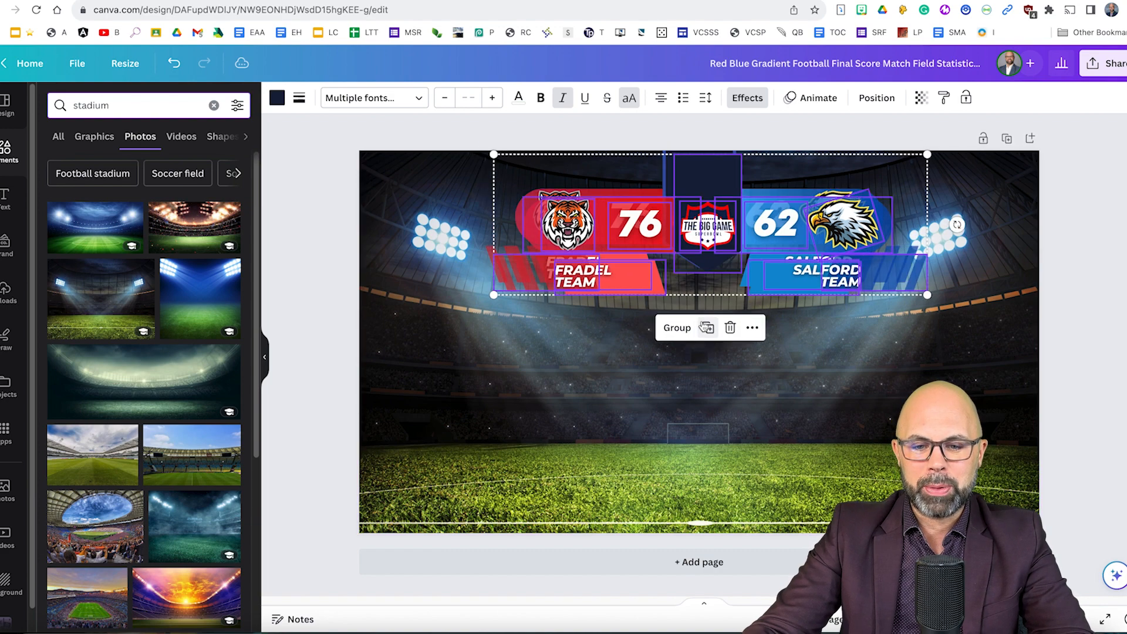
{"action": "left_click_drag", "start_coordinate": [704, 227], "coordinate": [694, 323]}
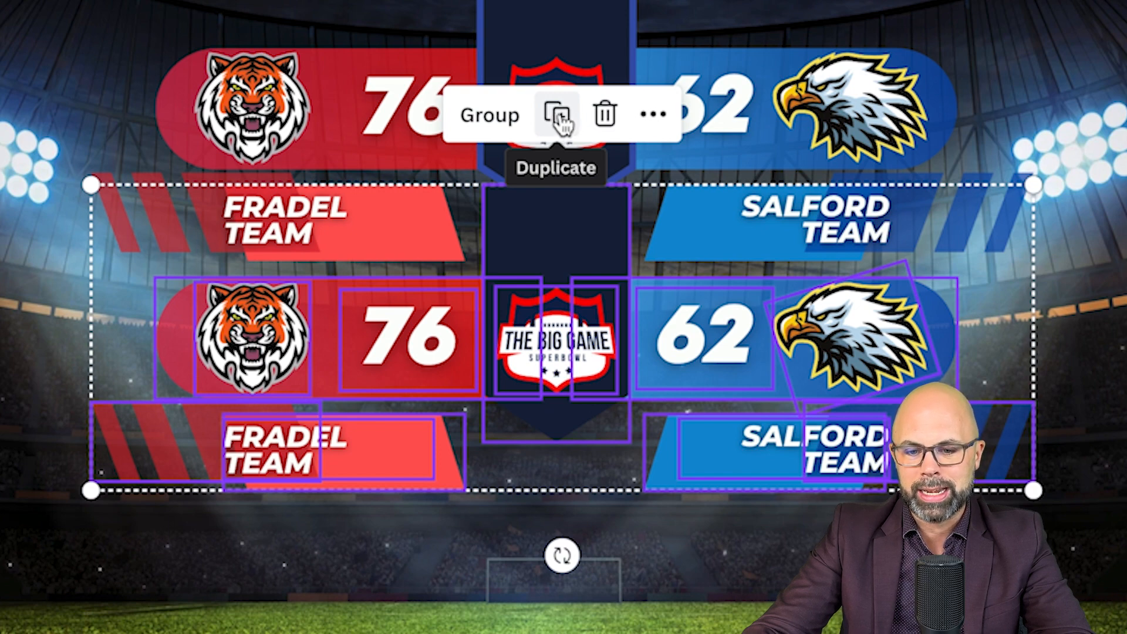
{"action": "left_click", "coordinate": [563, 123]}
{"action": "mouse_move", "coordinate": [706, 414]}
{"action": "left_mouse_down"}
{"action": "mouse_move", "coordinate": [706, 428]}
{"action": "mouse_move", "coordinate": [706, 413]}
{"action": "left_mouse_up"}
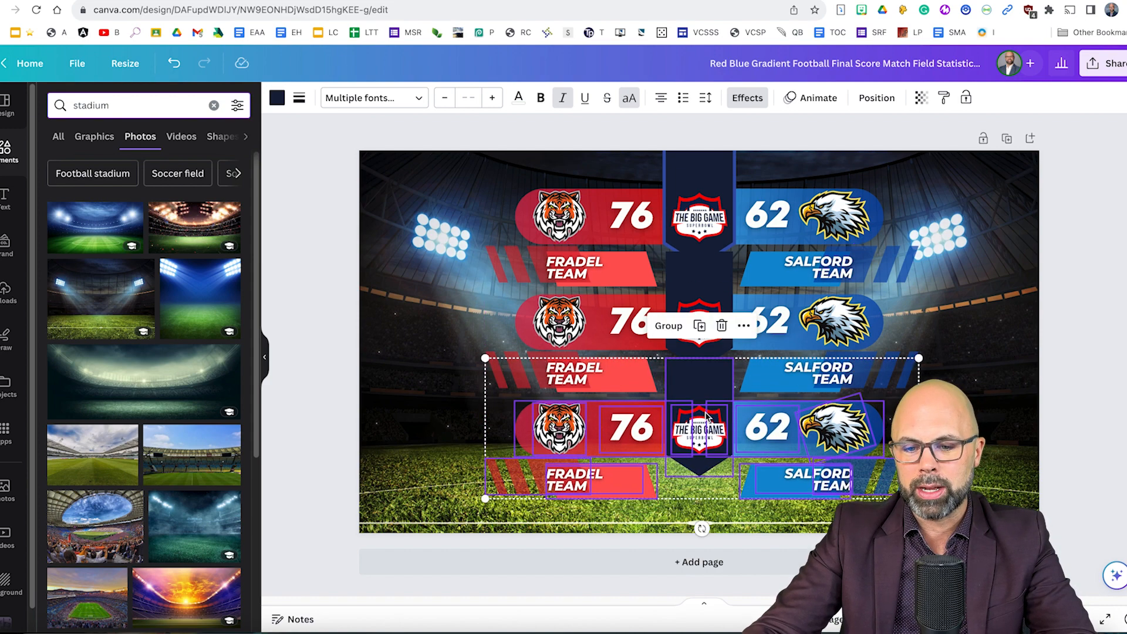
- Delete the dark central banners and The Big Game logos from the second and third score rows
{"action": "left_click", "coordinate": [1082, 344]}
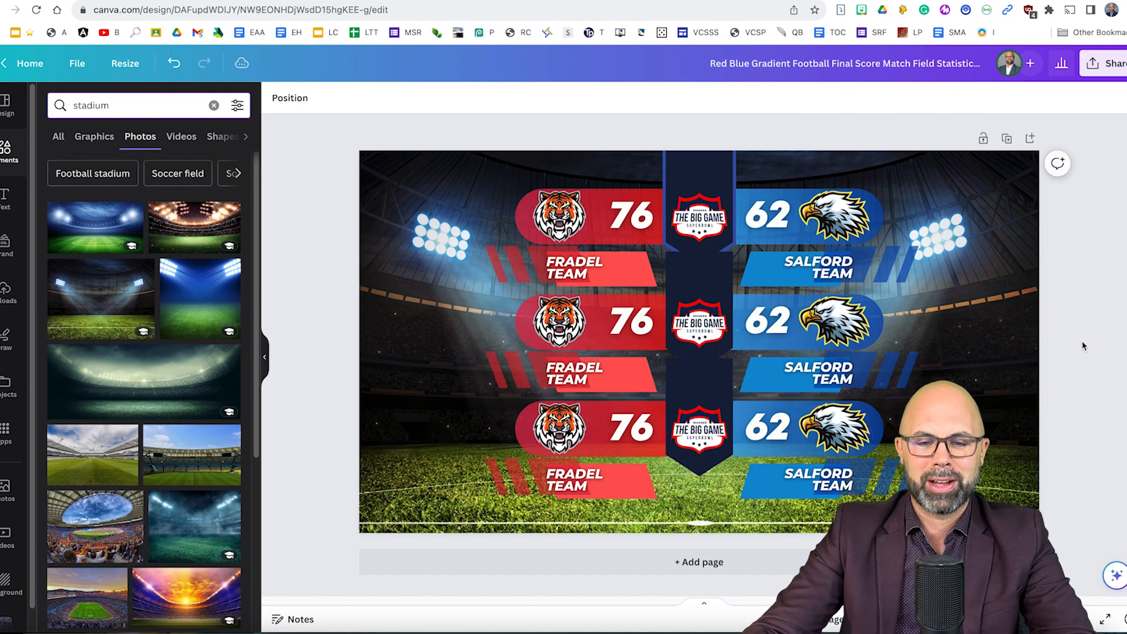
{"action": "left_click", "coordinate": [707, 283]}
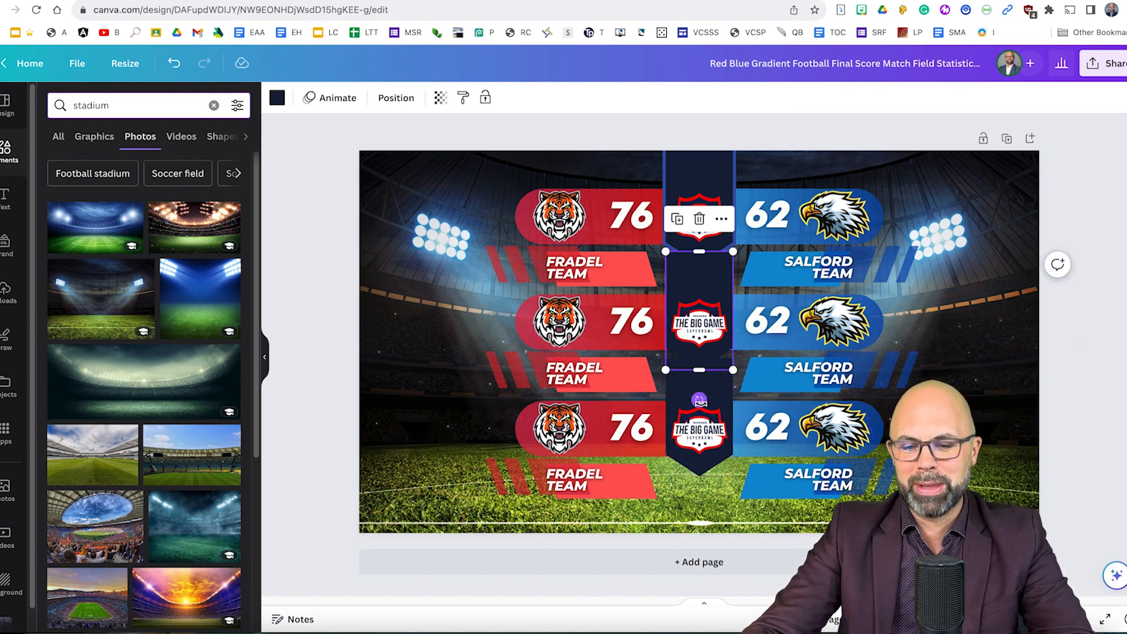
{"action": "left_click", "coordinate": [705, 422], "text": "shift"}
{"action": "left_click", "coordinate": [712, 394], "text": "shift"}
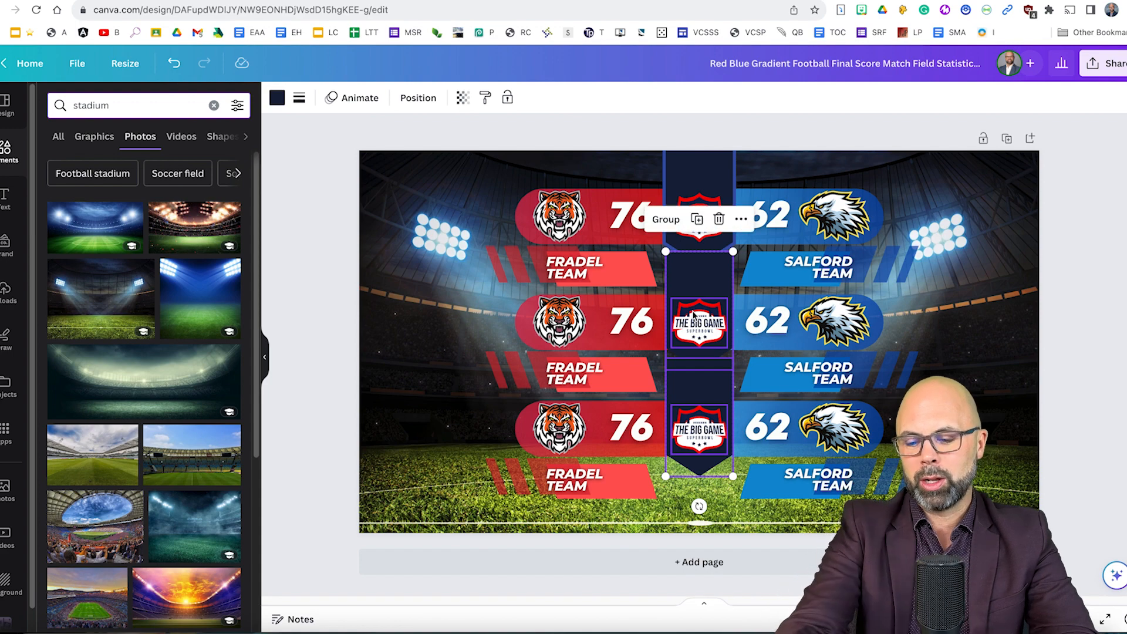
{"action": "key", "text": "Delete"}
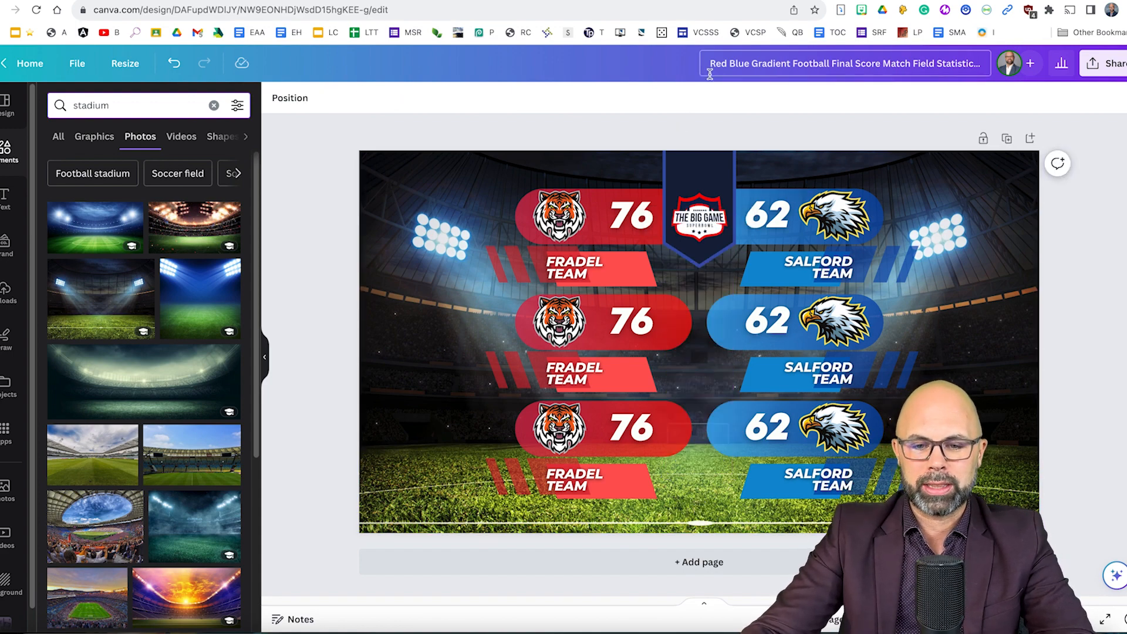
- Stretch the dark central banner and its blue outline downward so both extend past the third score row
{"action": "left_click", "coordinate": [703, 176]}
{"action": "left_click_drag", "start_coordinate": [699, 266], "coordinate": [713, 505]}
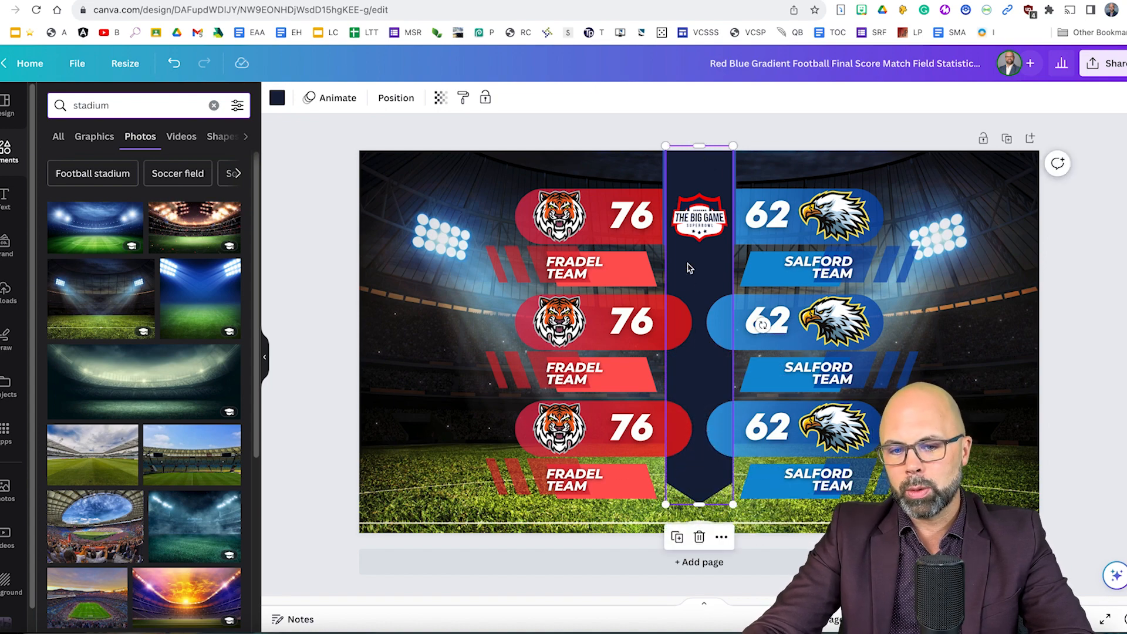
{"action": "left_click", "coordinate": [664, 196]}
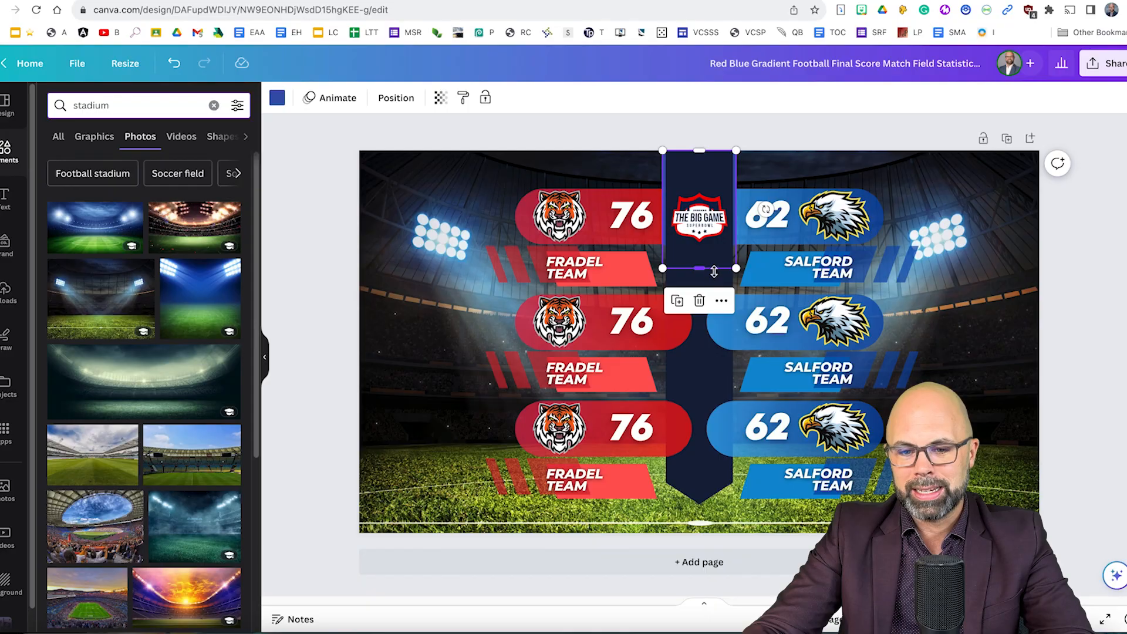
{"action": "left_click_drag", "start_coordinate": [705, 271], "coordinate": [736, 513]}
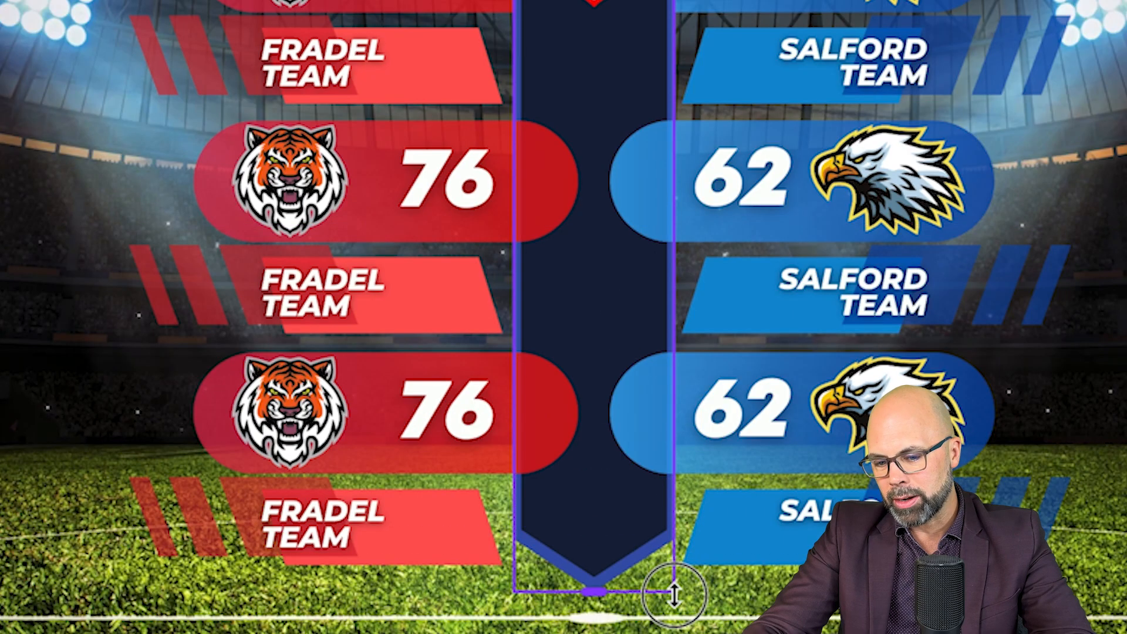
{"action": "left_click_drag", "start_coordinate": [673, 596], "coordinate": [673, 593]}
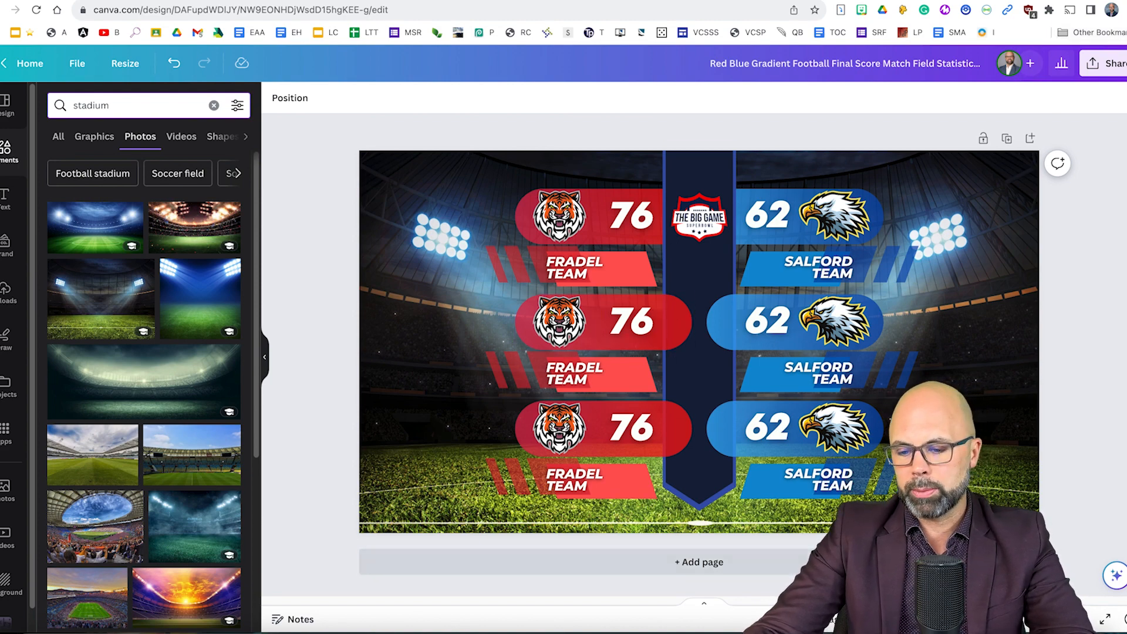
- Bring the dark central banner to the front, and send it to the back of the layer order
{"action": "scroll", "coordinate": [699, 341], "scroll_direction": "up", "scroll_amount": 2}
{"action": "scroll", "coordinate": [699, 343], "scroll_direction": "up", "scroll_amount": 1}
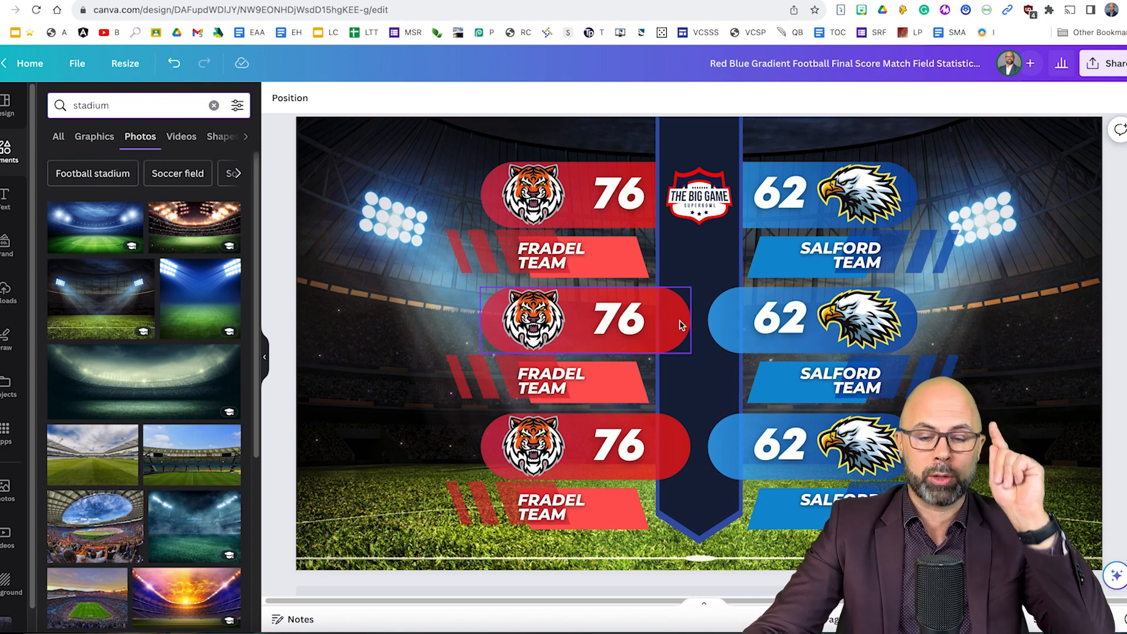
{"action": "left_click", "coordinate": [719, 158]}
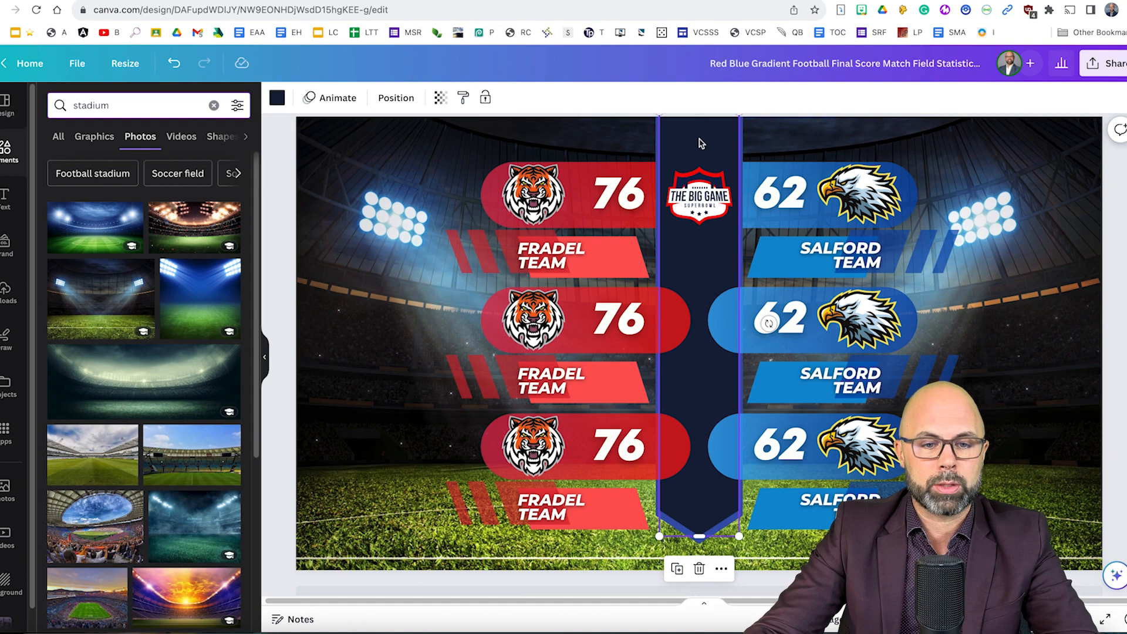
{"action": "left_click", "coordinate": [416, 97]}
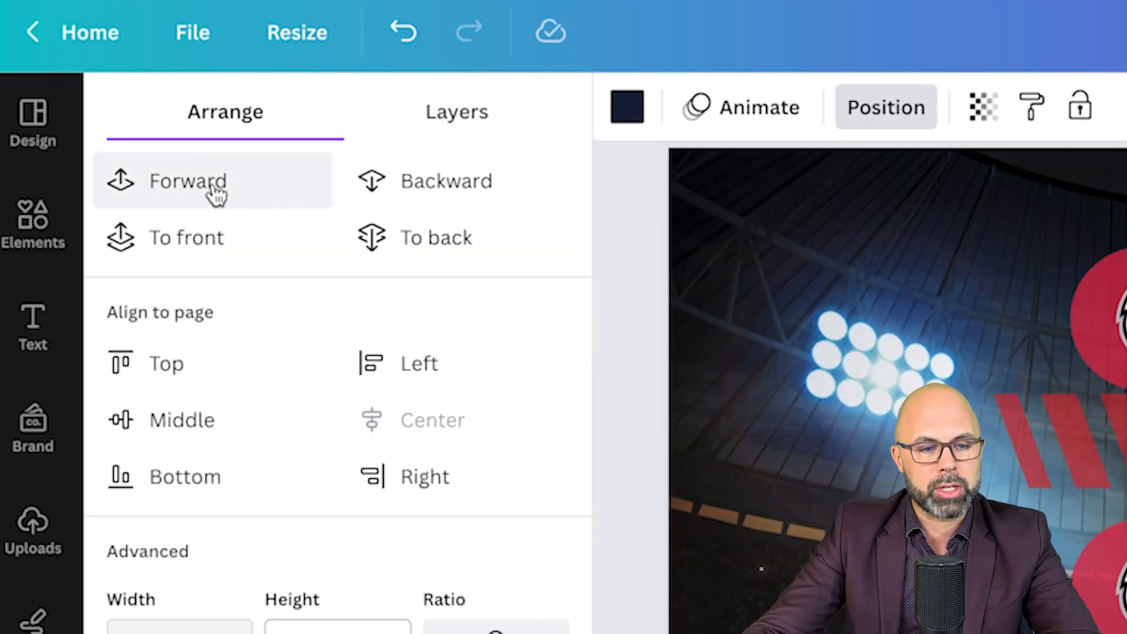
{"action": "left_click", "coordinate": [193, 187]}
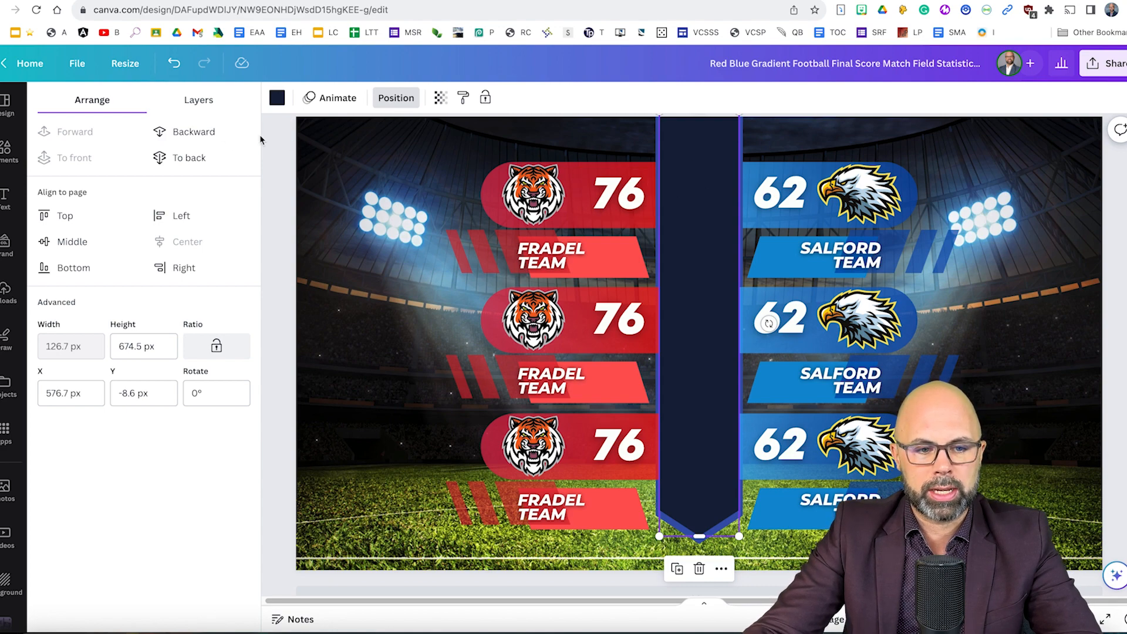
{"action": "left_click", "coordinate": [177, 161]}
- Move The Big Game logo off the central banner to the page's upper-left area, above the floodlights
{"action": "left_click", "coordinate": [706, 208]}
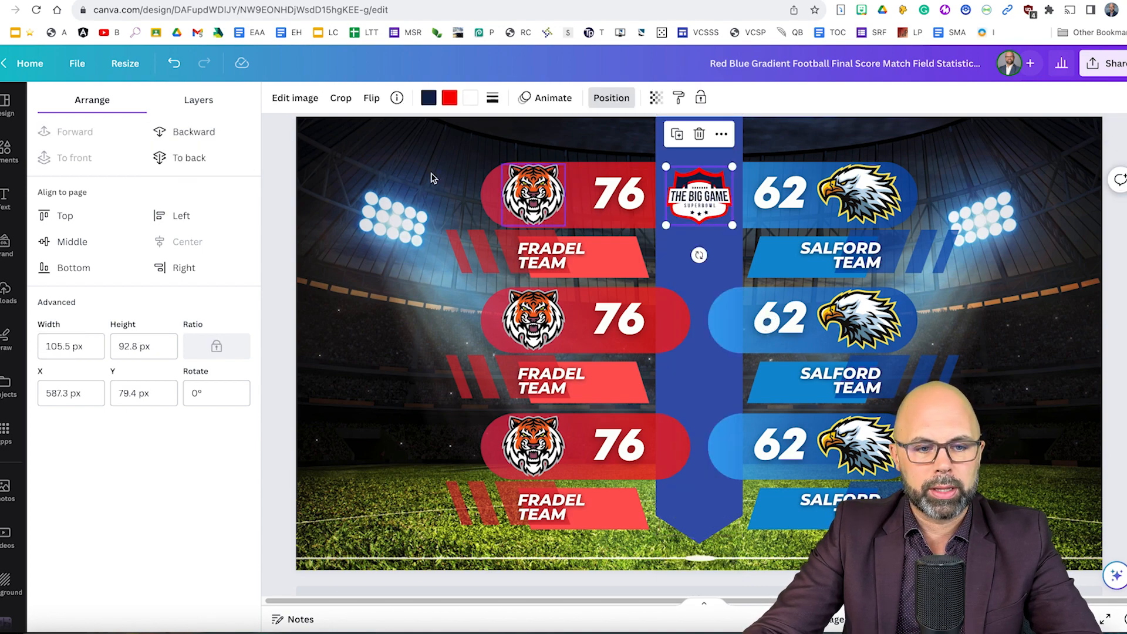
{"action": "left_click_drag", "start_coordinate": [678, 195], "coordinate": [362, 167]}
- Move the central banner's blue outline backward through the layers until it sits behind the dark banner and the score rows
{"action": "left_click", "coordinate": [697, 156]}
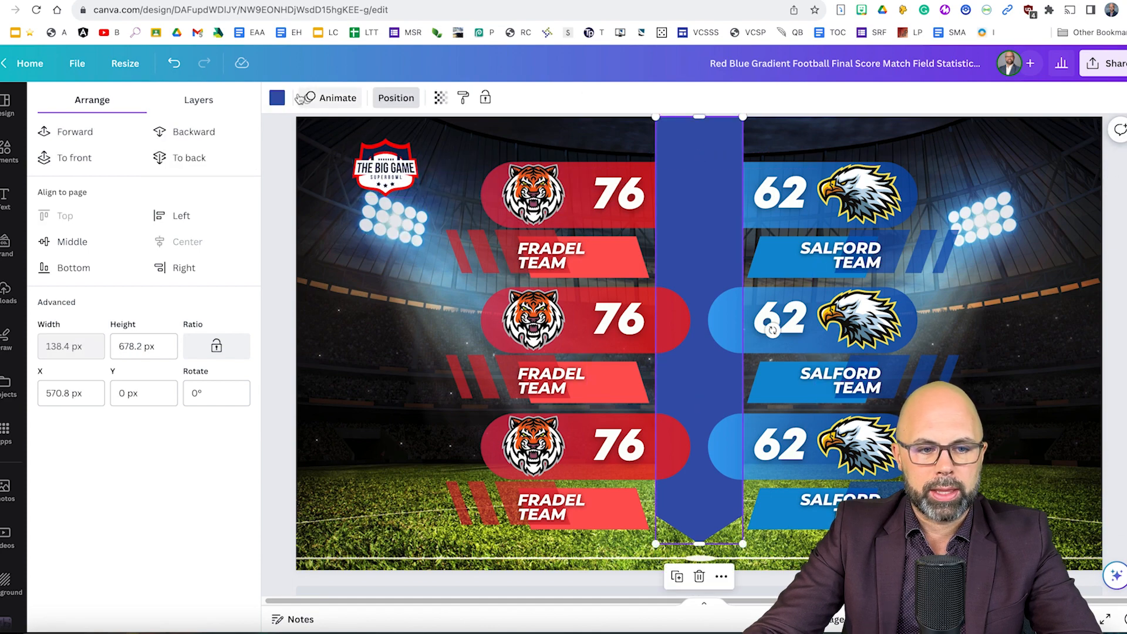
{"action": "left_click", "coordinate": [80, 160]}
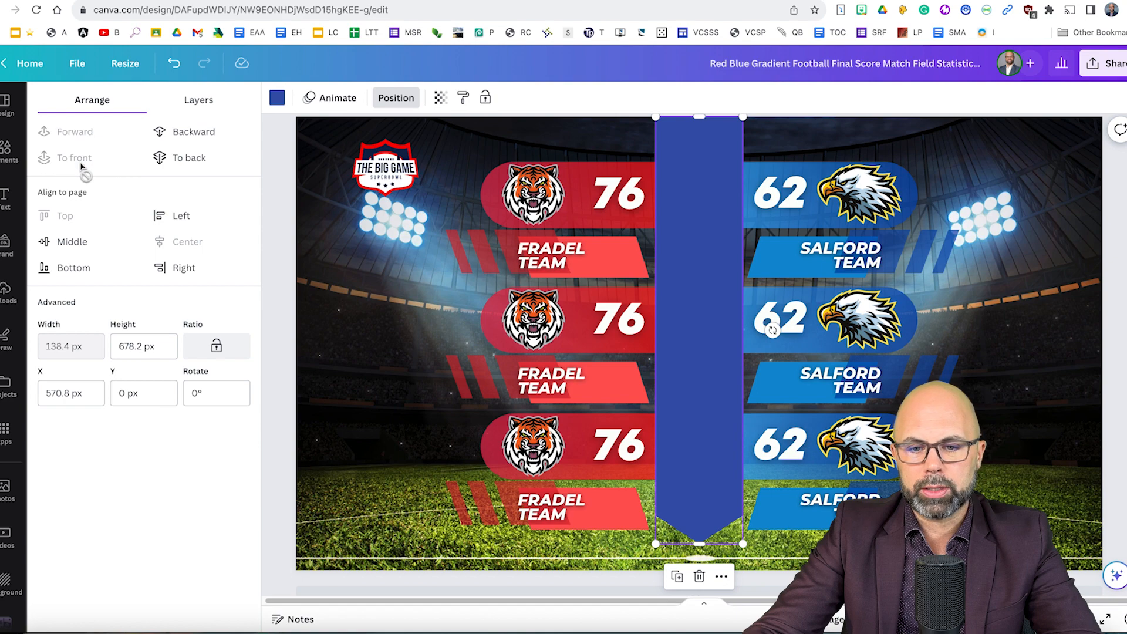
{"action": "left_click", "coordinate": [193, 131]}
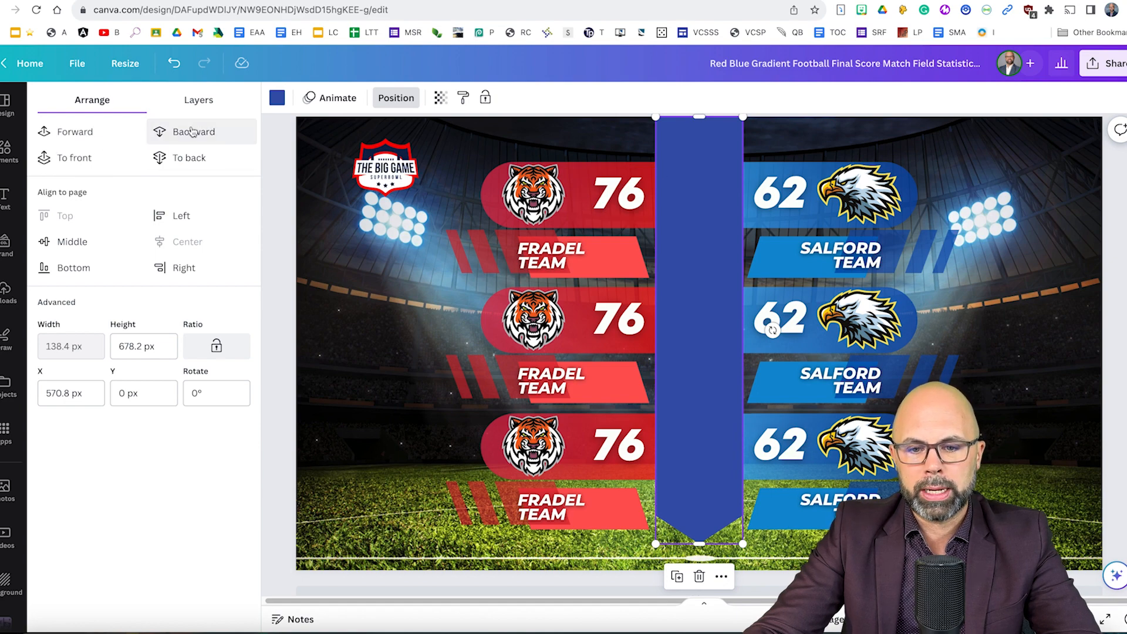
{"action": "left_click", "coordinate": [192, 132]}
{"action": "left_click", "coordinate": [191, 132]}
{"action": "left_click", "coordinate": [191, 132]}
{"action": "left_click", "coordinate": [191, 132]}
{"action": "left_click", "coordinate": [191, 132]}
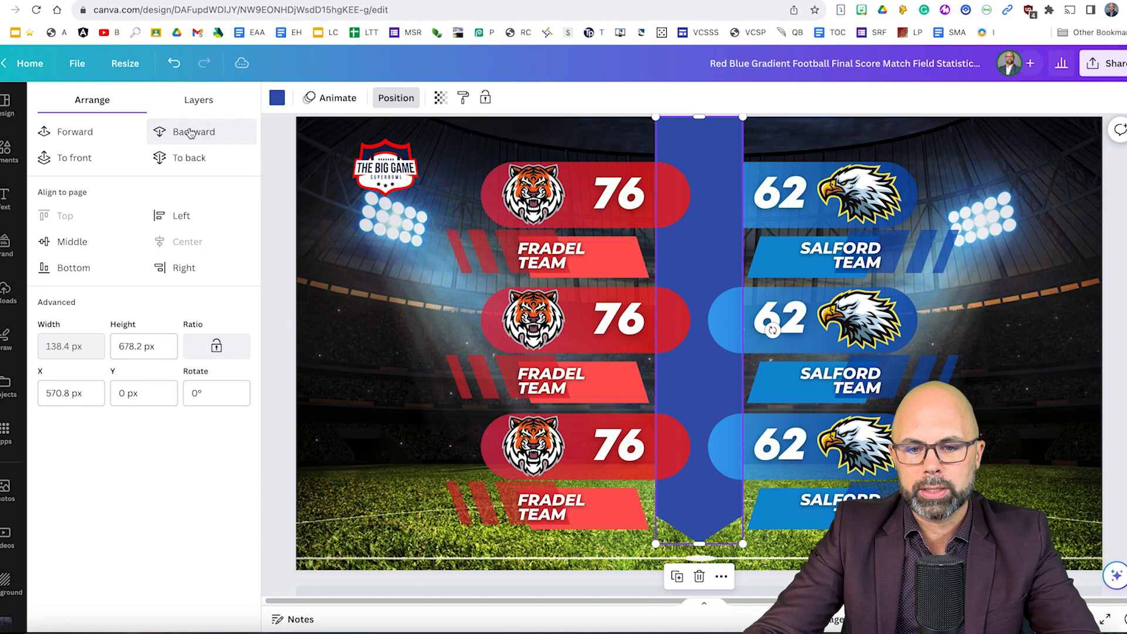
{"action": "left_click", "coordinate": [191, 132]}
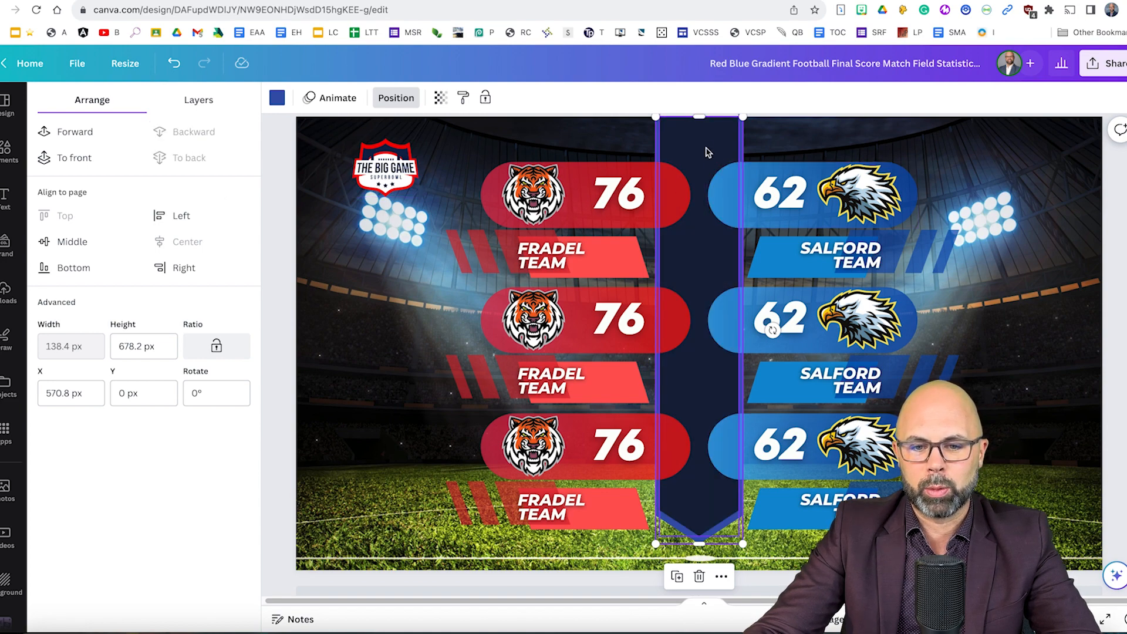
- Bring the dark central banner forward until it covers the inner ends of all three score rows
{"action": "left_click", "coordinate": [397, 100]}
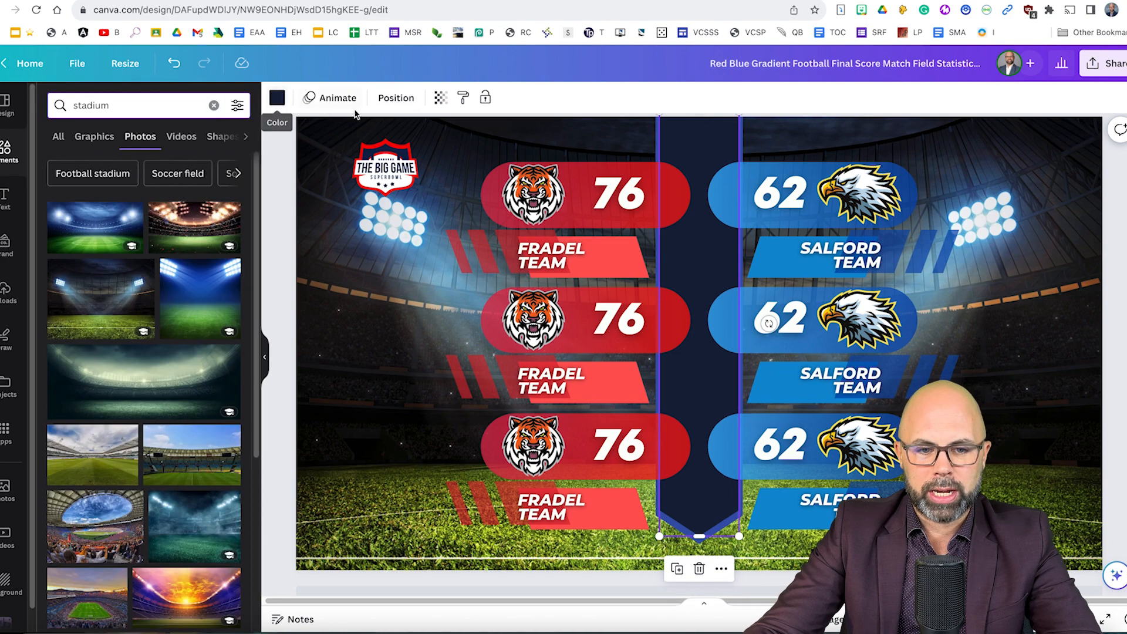
{"action": "left_click", "coordinate": [396, 98]}
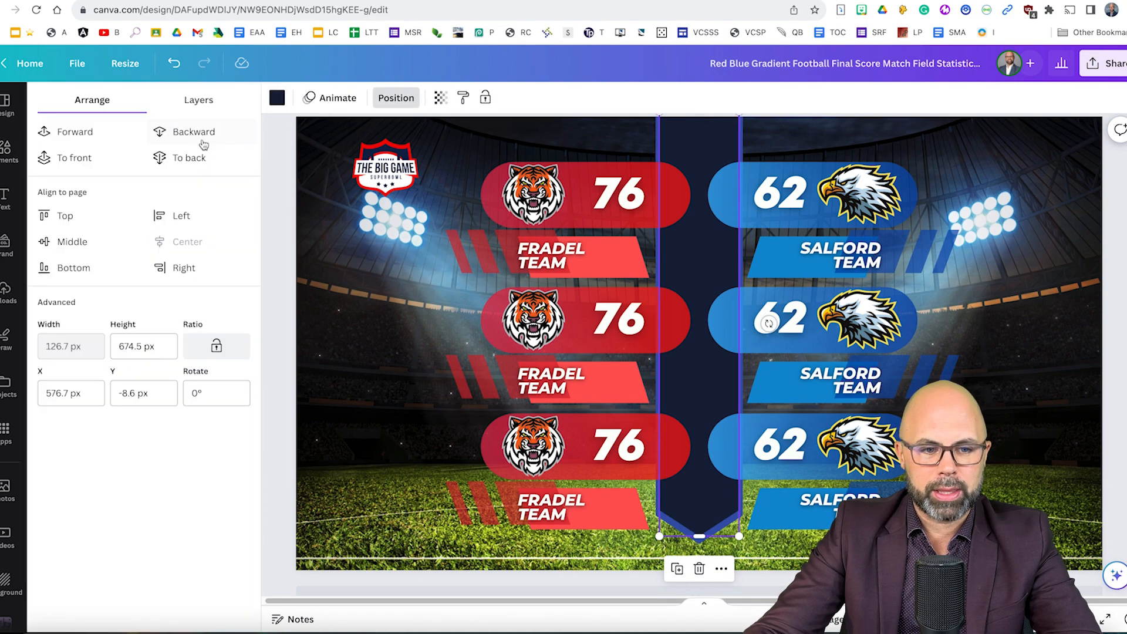
{"action": "left_click", "coordinate": [81, 136]}
{"action": "left_click", "coordinate": [81, 136]}
{"action": "left_click", "coordinate": [81, 136]}
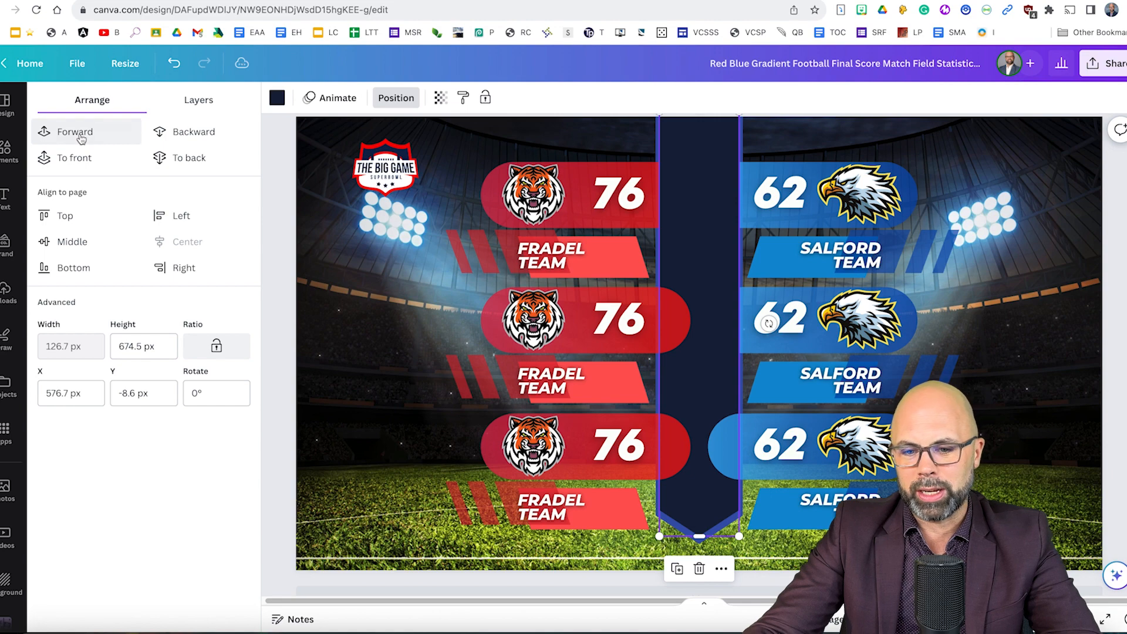
{"action": "left_click", "coordinate": [81, 136]}
{"action": "left_click", "coordinate": [81, 136]}
{"action": "left_click", "coordinate": [81, 136]}
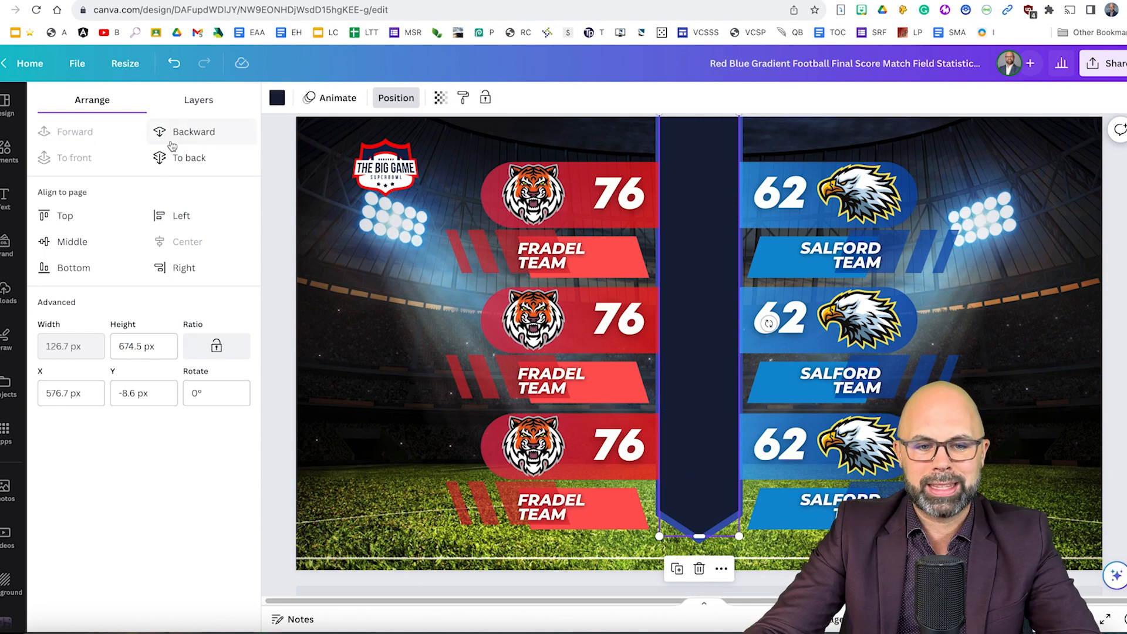
- Move The Big Game logo to the central banner at the second score row and bring it in front of the banner
{"action": "left_click_drag", "start_coordinate": [387, 177], "coordinate": [703, 329]}
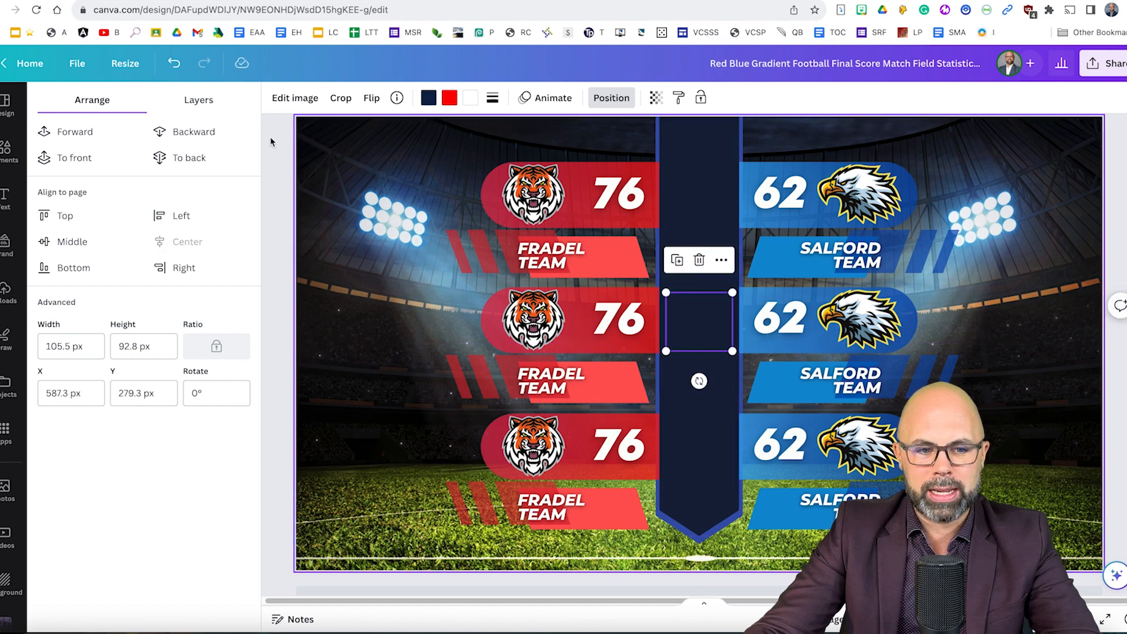
{"action": "left_click", "coordinate": [74, 135]}
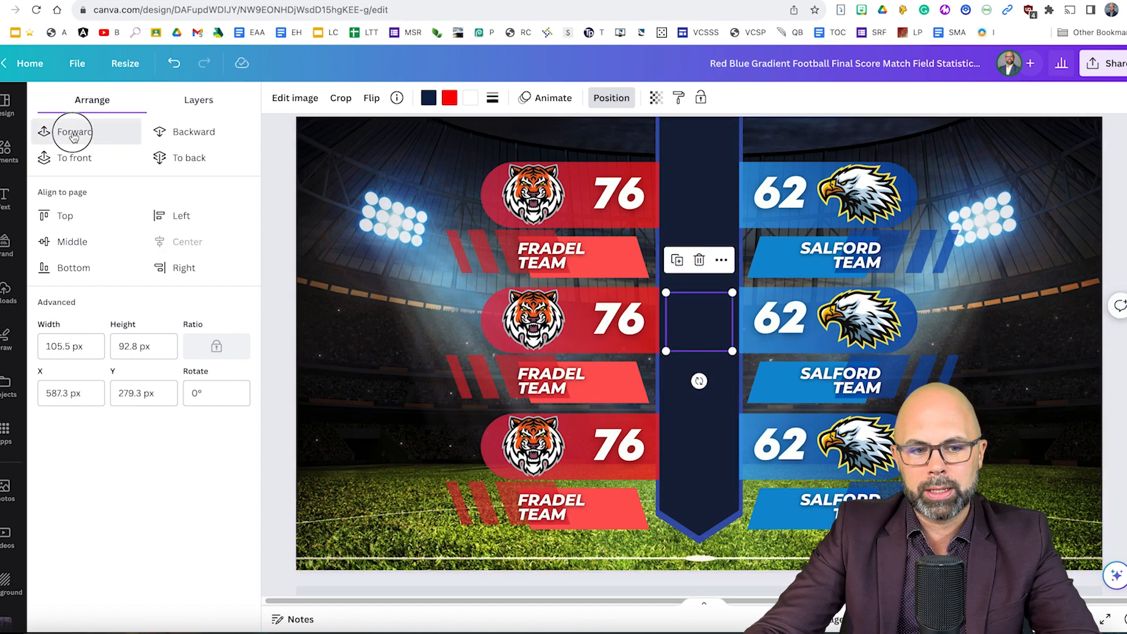
{"action": "left_click", "coordinate": [370, 161]}
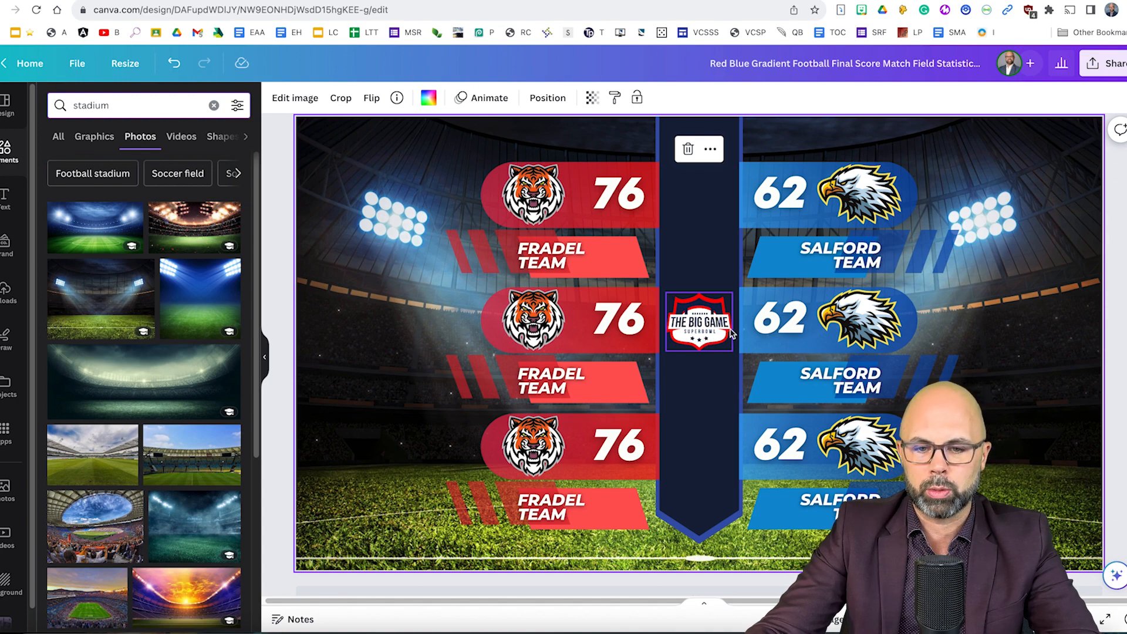
- Bring the central banner's blue outline forward in front of the score rows while keeping it behind the dark banner
{"action": "left_click", "coordinate": [741, 147]}
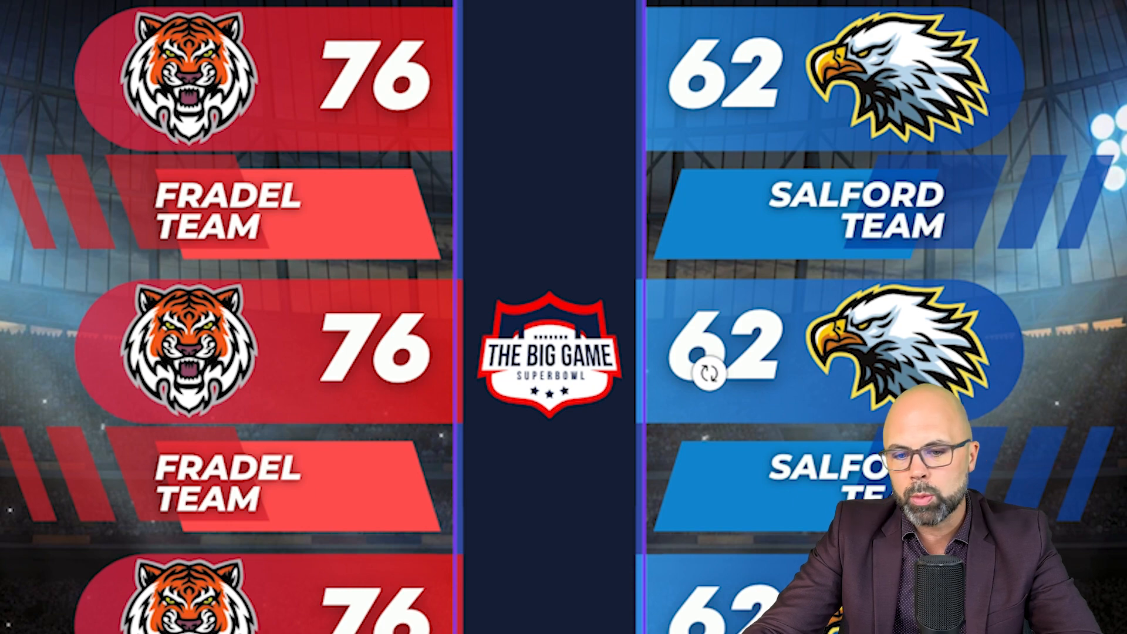
{"action": "left_click", "coordinate": [75, 138]}
{"action": "left_click", "coordinate": [75, 139]}
{"action": "left_click", "coordinate": [76, 139]}
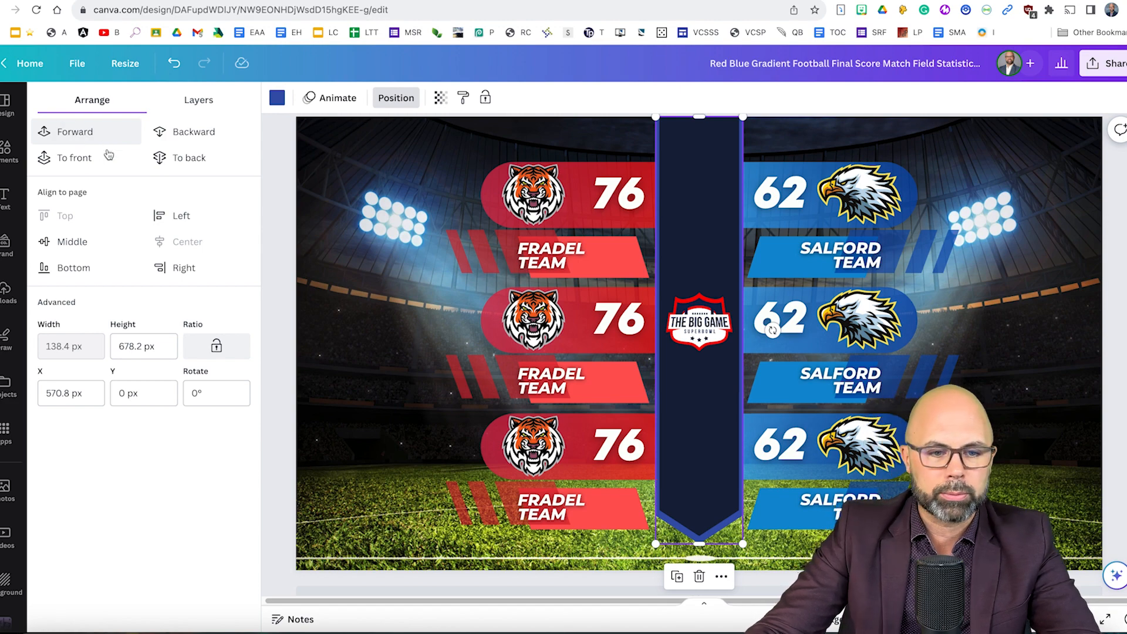
{"action": "left_click", "coordinate": [280, 220]}
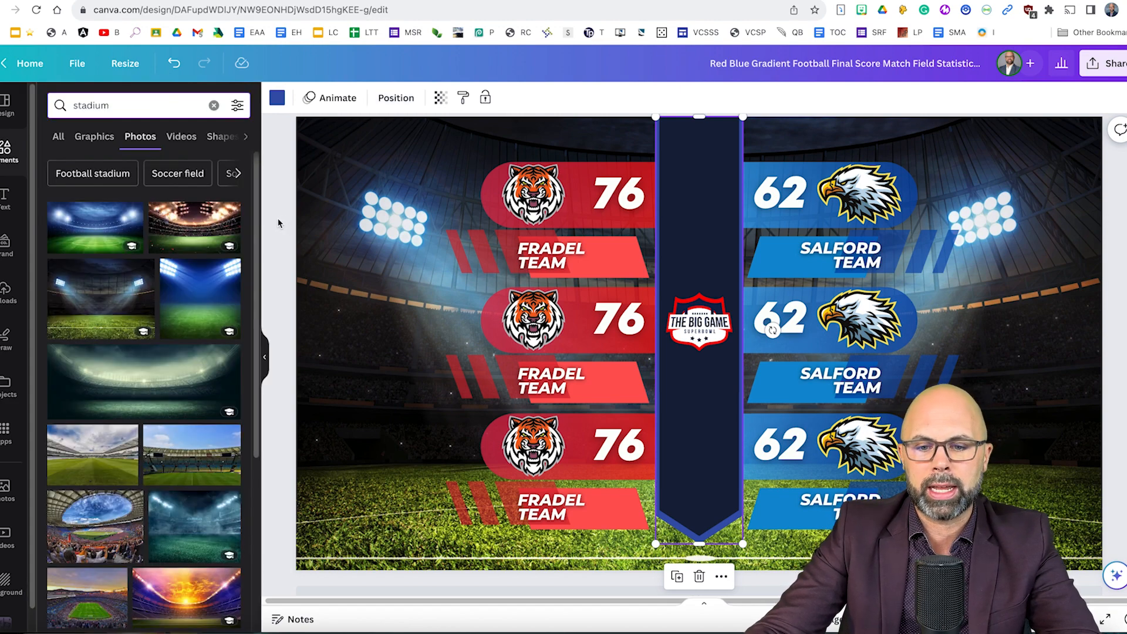
{"action": "left_click", "coordinate": [1117, 273]}
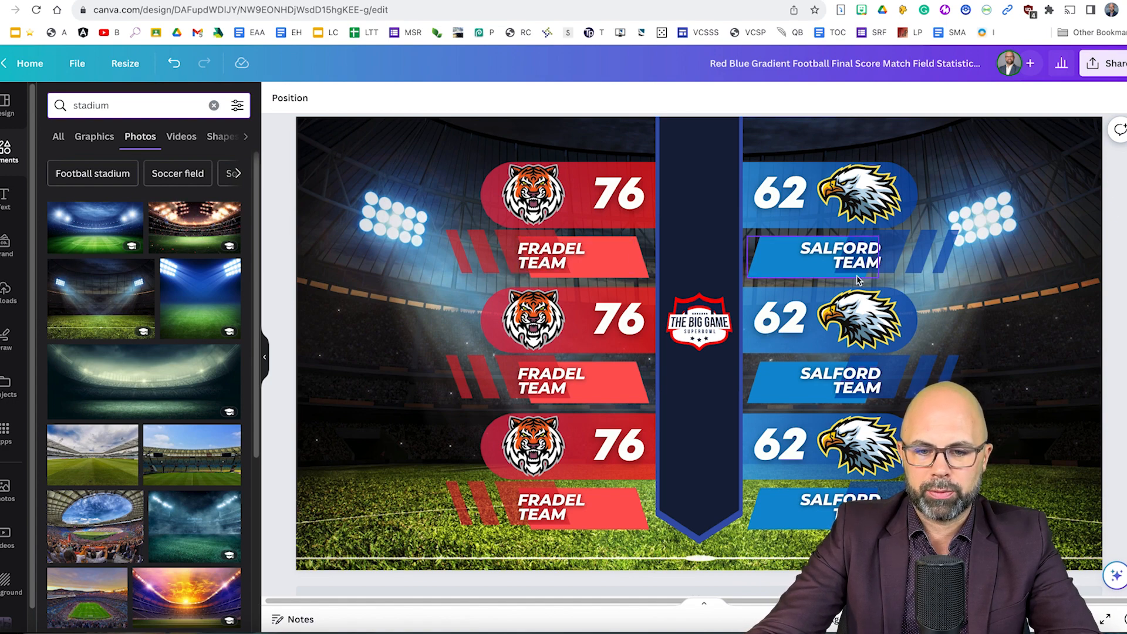
- Replace the FRADEL TEAM name in the first score row with TIGERS
{"action": "left_click", "coordinate": [550, 254]}
{"action": "double_click", "coordinate": [550, 252]}
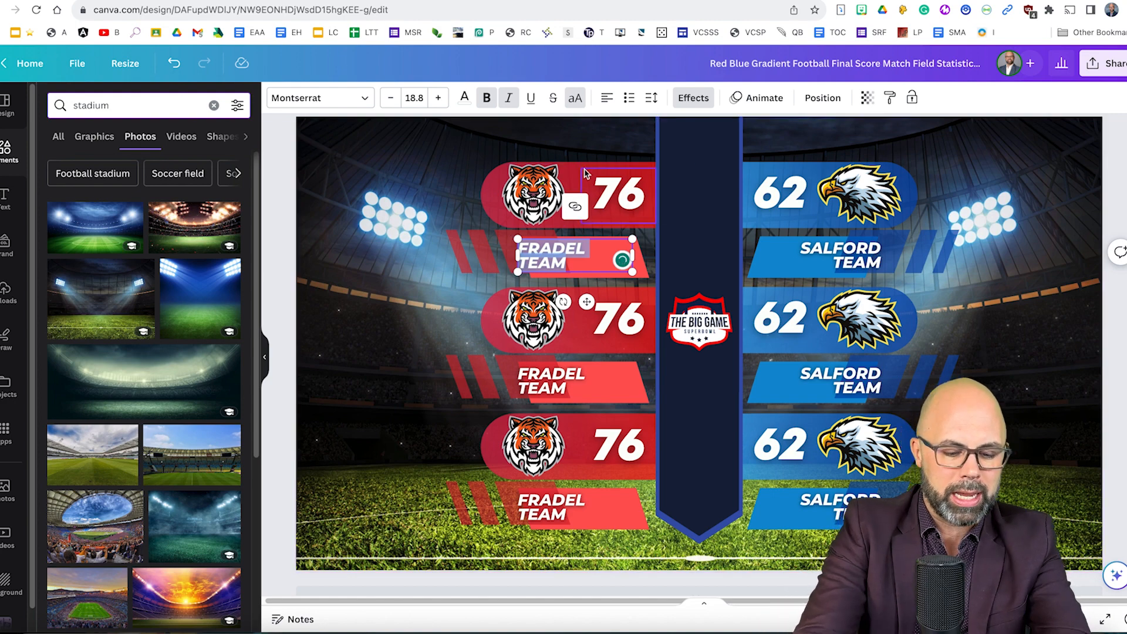
{"action": "type", "text": "TIGERS"}
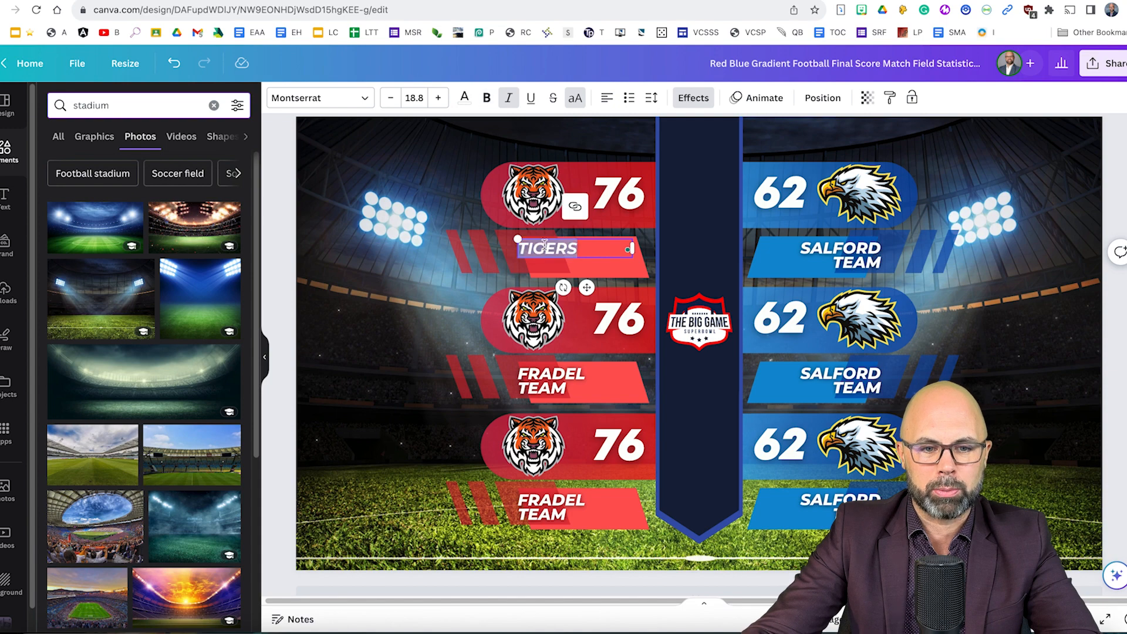
- Set the TIGERS text to size 24, then narrow its text box and center it on the red name bar
{"action": "left_click", "coordinate": [414, 98]}
{"action": "type", "text": "24"}
{"action": "key", "text": "Return"}
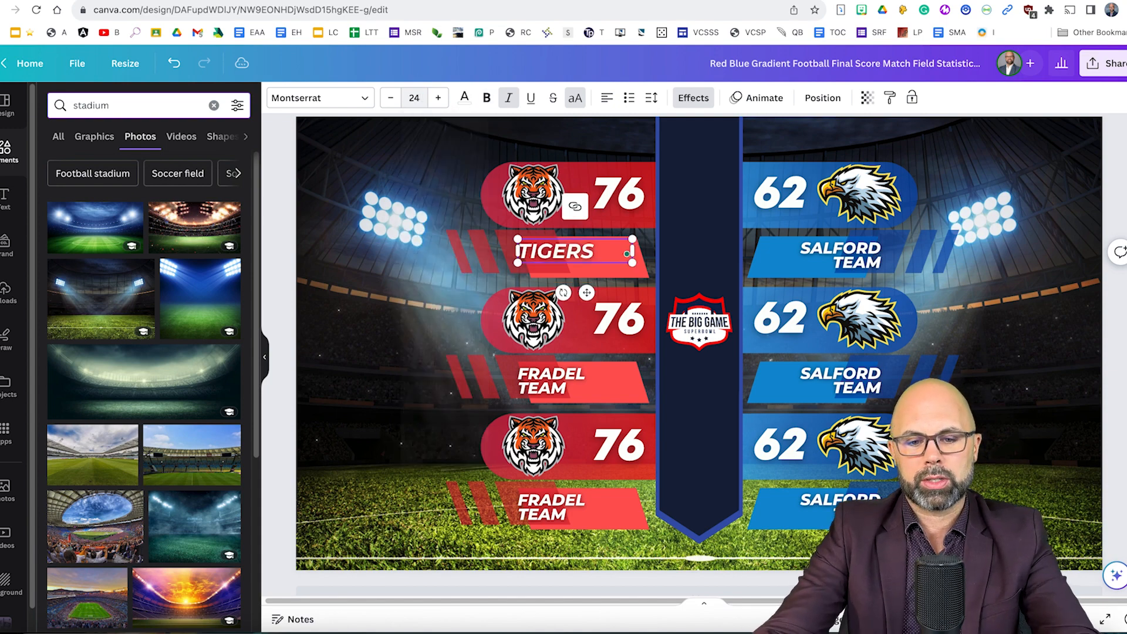
{"action": "left_click_drag", "start_coordinate": [632, 251], "coordinate": [604, 251]}
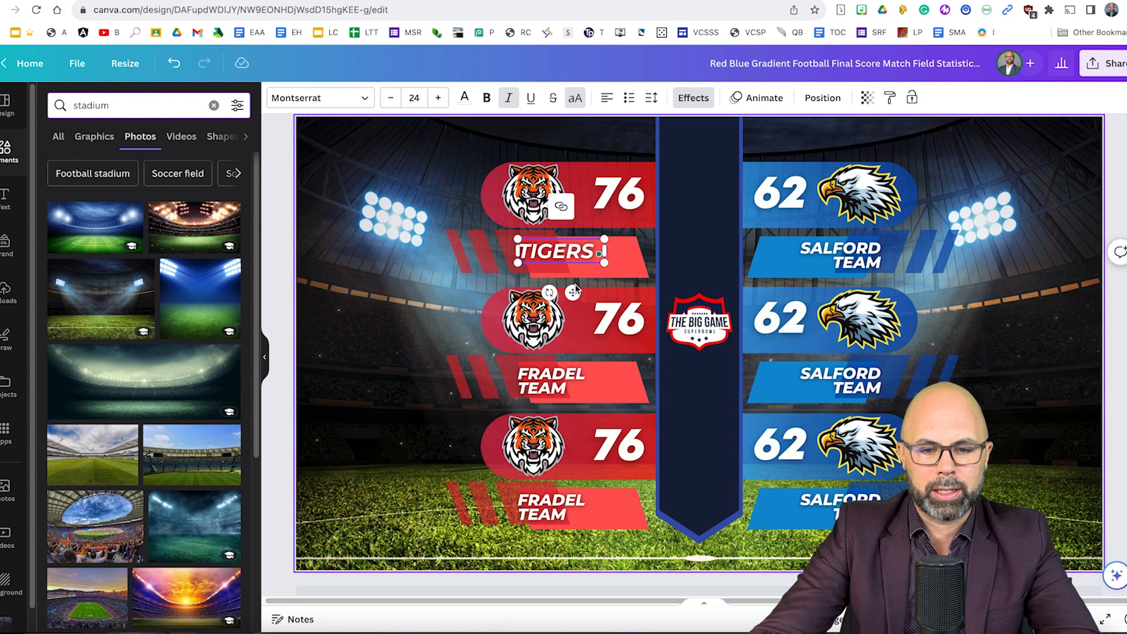
{"action": "left_click_drag", "start_coordinate": [572, 292], "coordinate": [591, 298]}
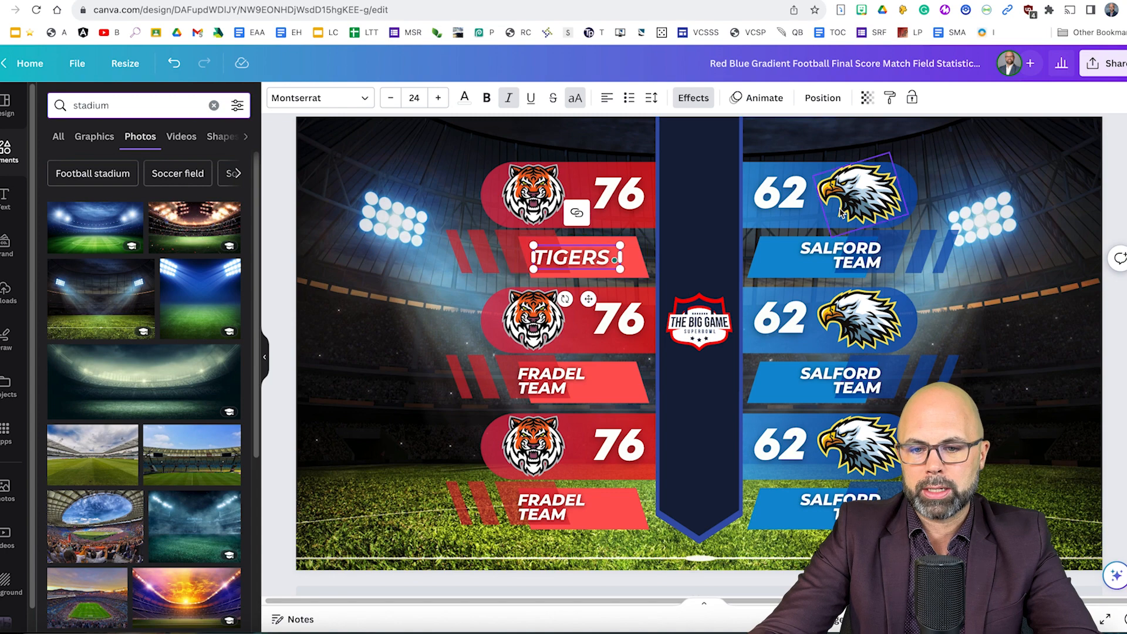
- Delete the SALFORD TEAM names from the blue name bars of all three score rows
{"action": "left_click", "coordinate": [850, 253]}
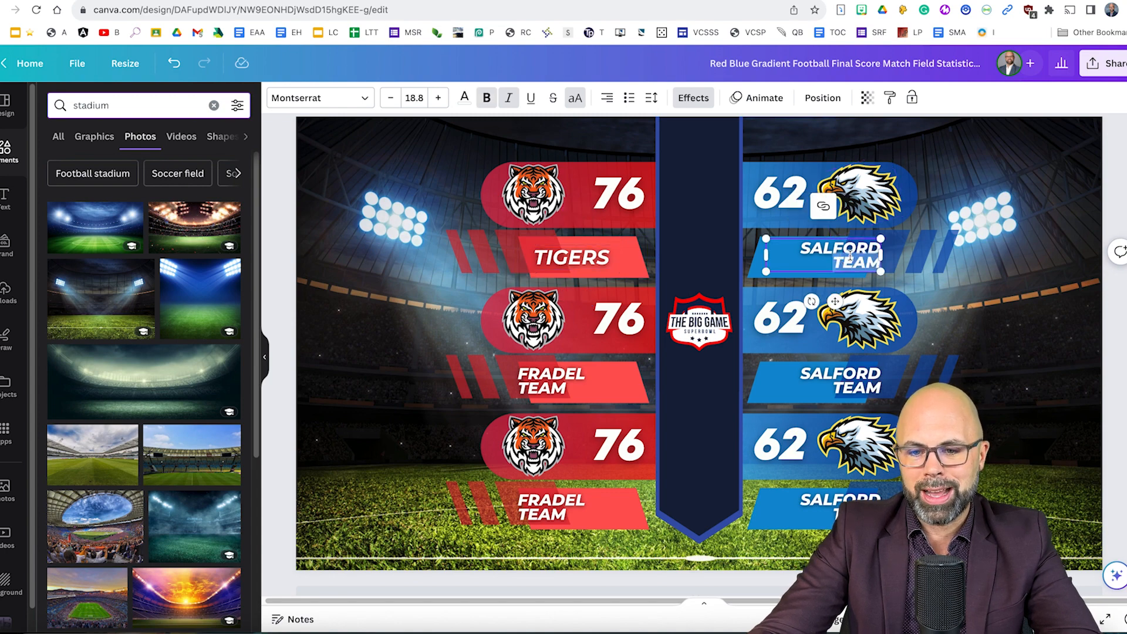
{"action": "double_click", "coordinate": [828, 247]}
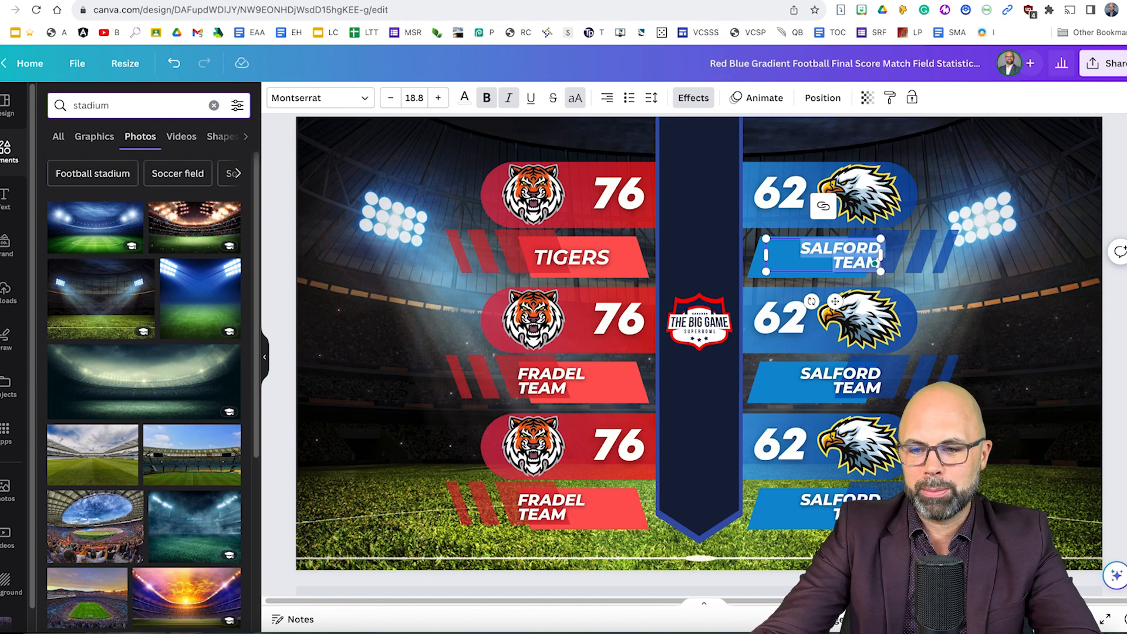
{"action": "key", "text": "Escape"}
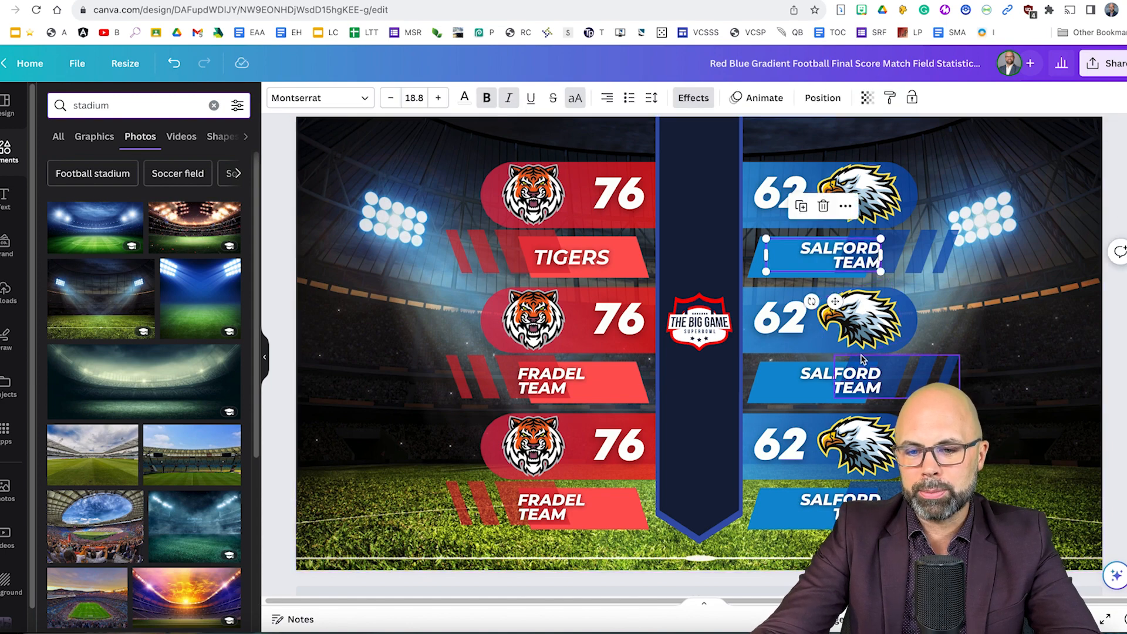
{"action": "left_click", "coordinate": [830, 209]}
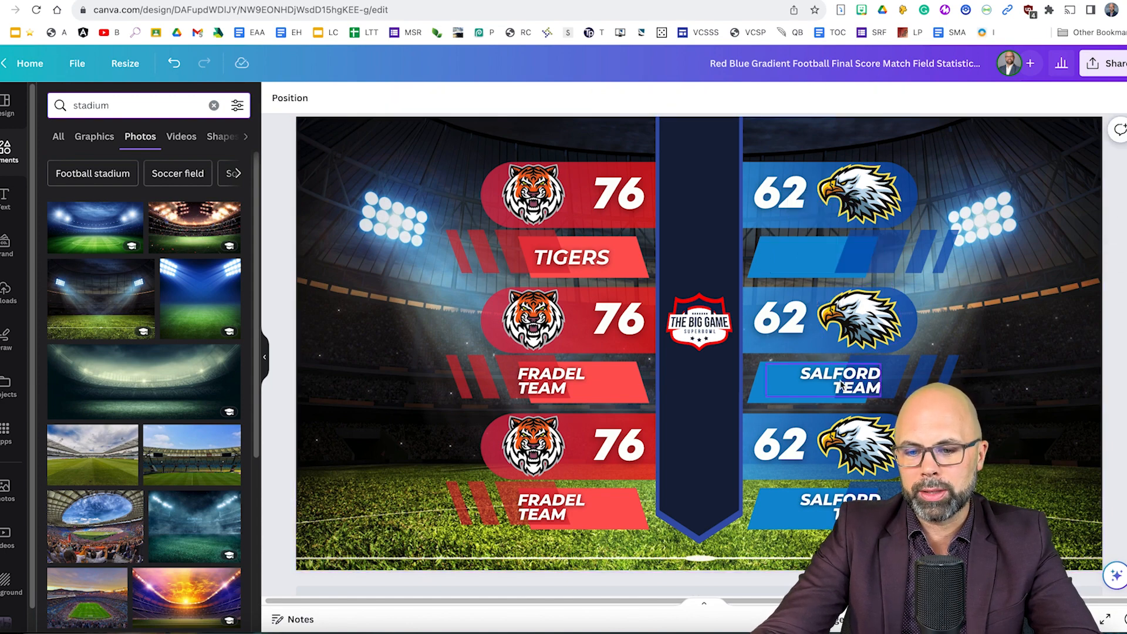
{"action": "left_click", "coordinate": [841, 384]}
{"action": "left_click", "coordinate": [824, 332]}
{"action": "left_click", "coordinate": [842, 510]}
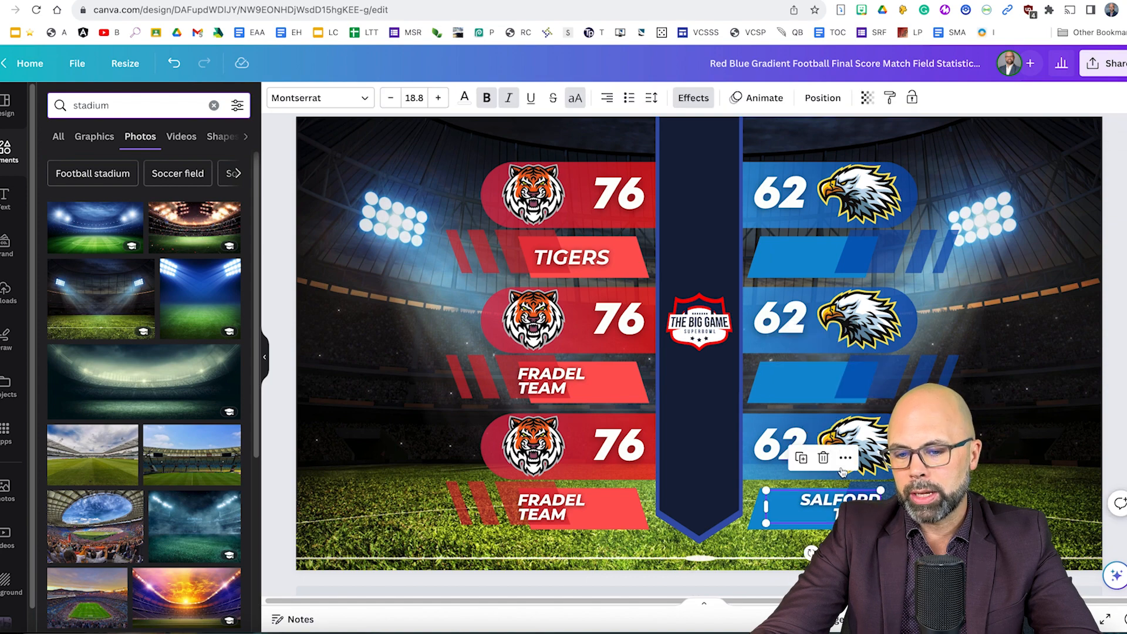
{"action": "left_click", "coordinate": [822, 457]}
- Delete the eagle logos from the third and second score rows
{"action": "left_click", "coordinate": [854, 440]}
{"action": "left_click", "coordinate": [857, 368]}
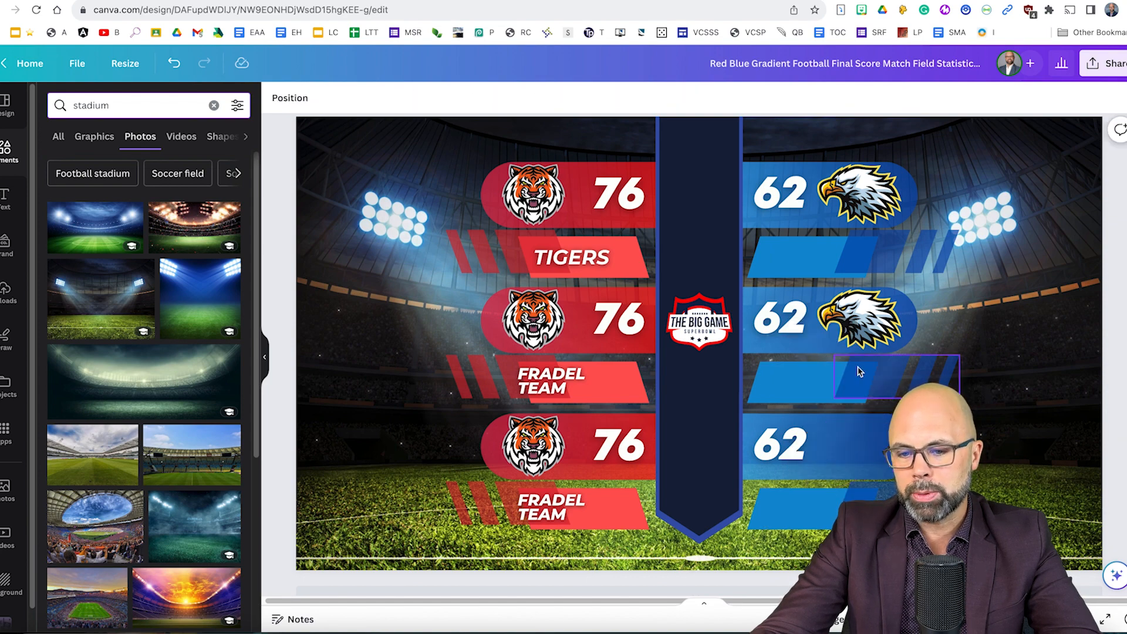
{"action": "left_click", "coordinate": [860, 336]}
{"action": "left_click", "coordinate": [860, 243]}
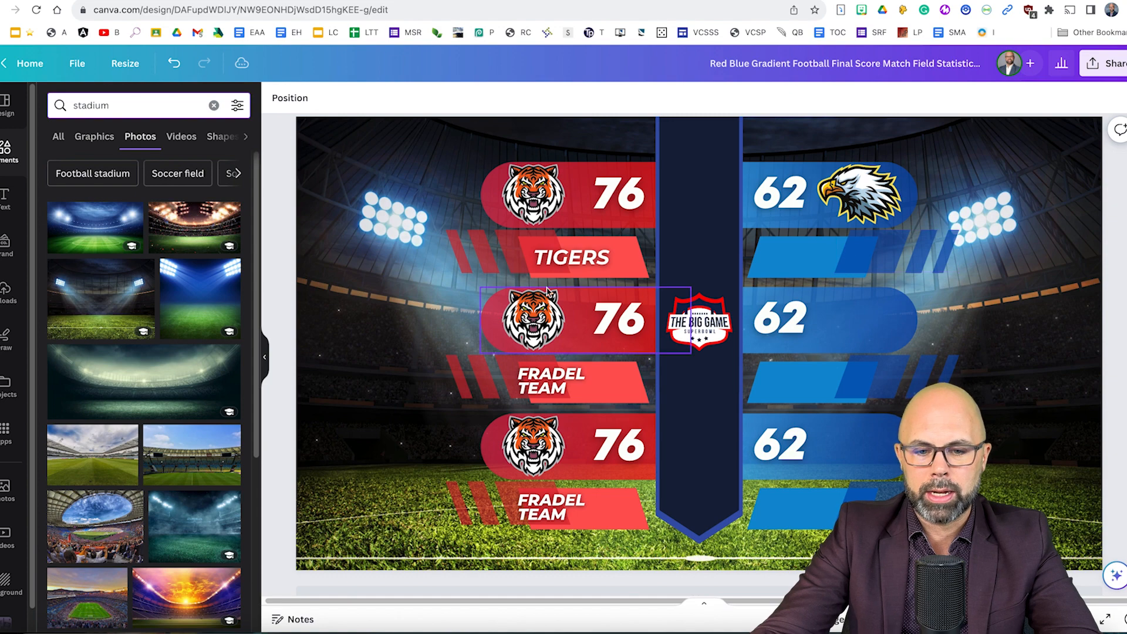
- Delete the tiger logos and FRADEL TEAM names from the second and third score rows
{"action": "left_click", "coordinate": [546, 319]}
{"action": "left_click", "coordinate": [534, 256]}
{"action": "left_click", "coordinate": [554, 373]}
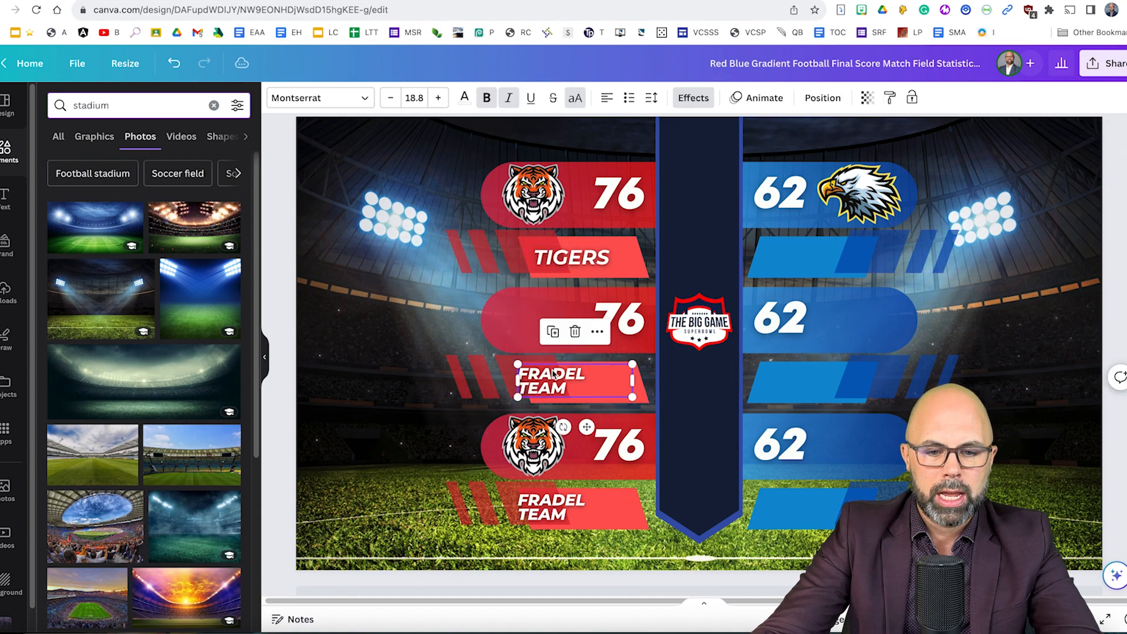
{"action": "left_click", "coordinate": [574, 334]}
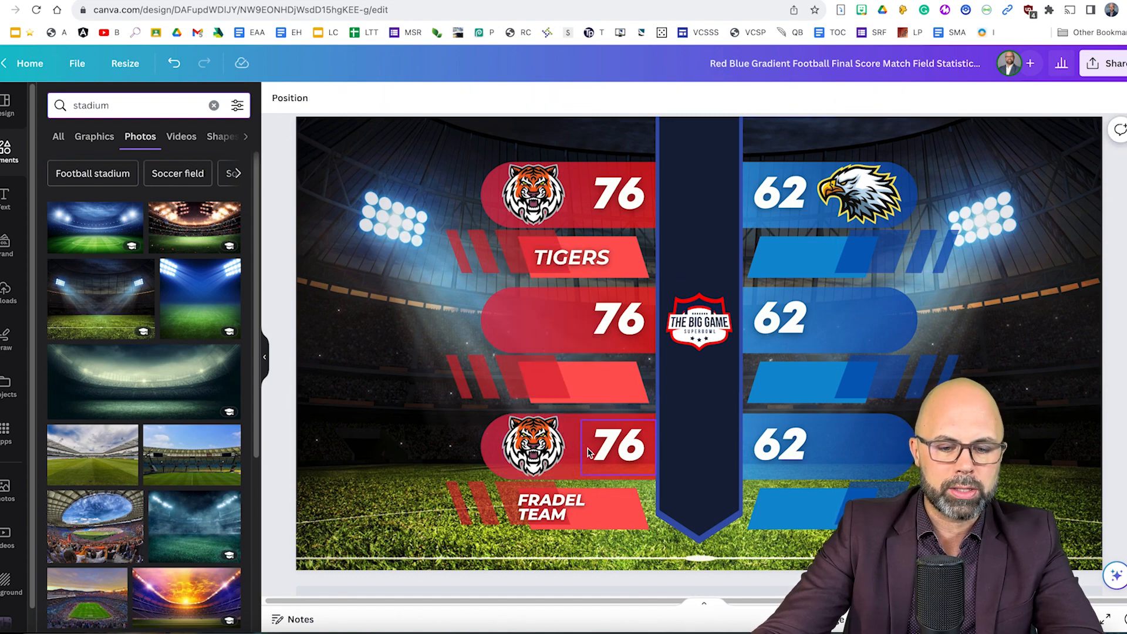
{"action": "left_click", "coordinate": [543, 446]}
{"action": "left_click", "coordinate": [532, 382]}
{"action": "left_click", "coordinate": [556, 516]}
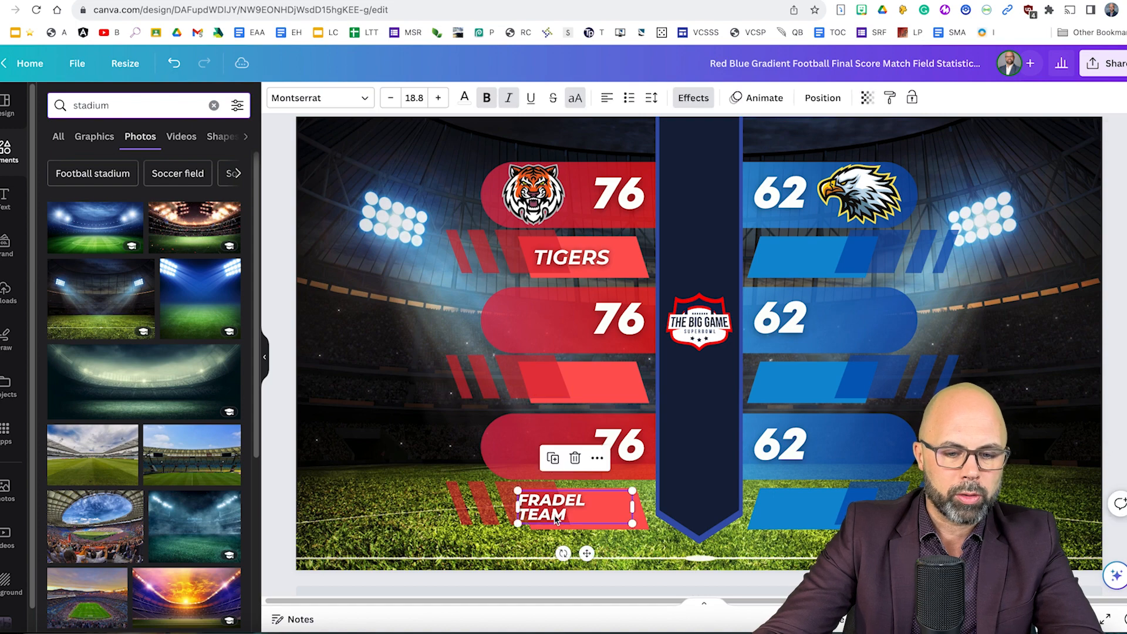
{"action": "left_click", "coordinate": [574, 458]}
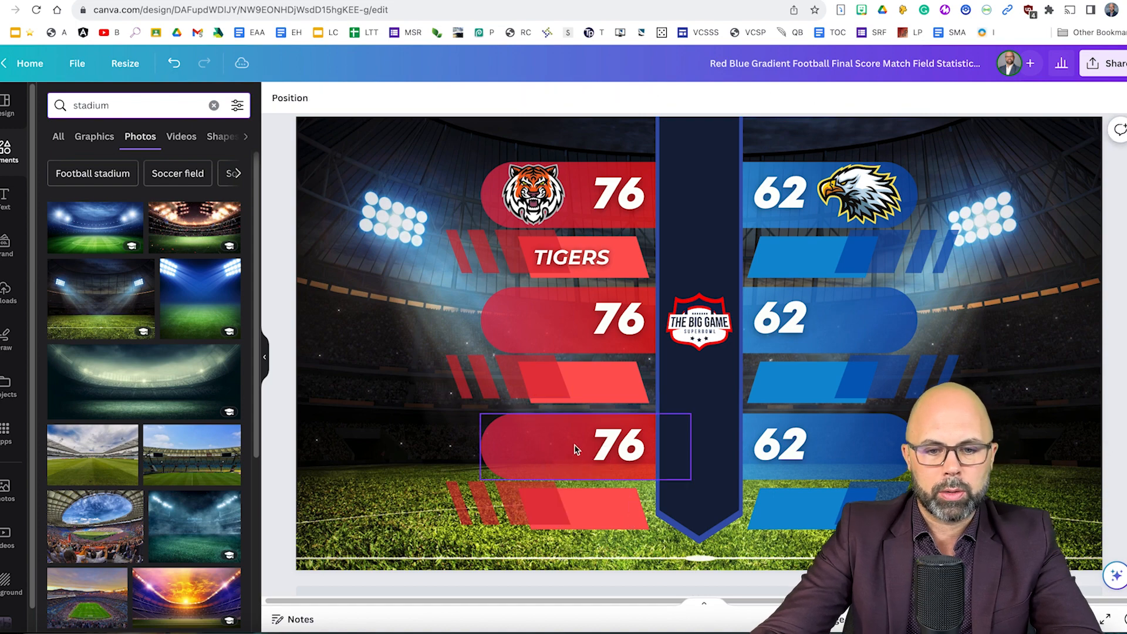
- Duplicate the TIGERS text onto the second row's red name bar and change the copy to RHINOS
{"action": "left_click", "coordinate": [575, 257]}
{"action": "left_click", "coordinate": [554, 215]}
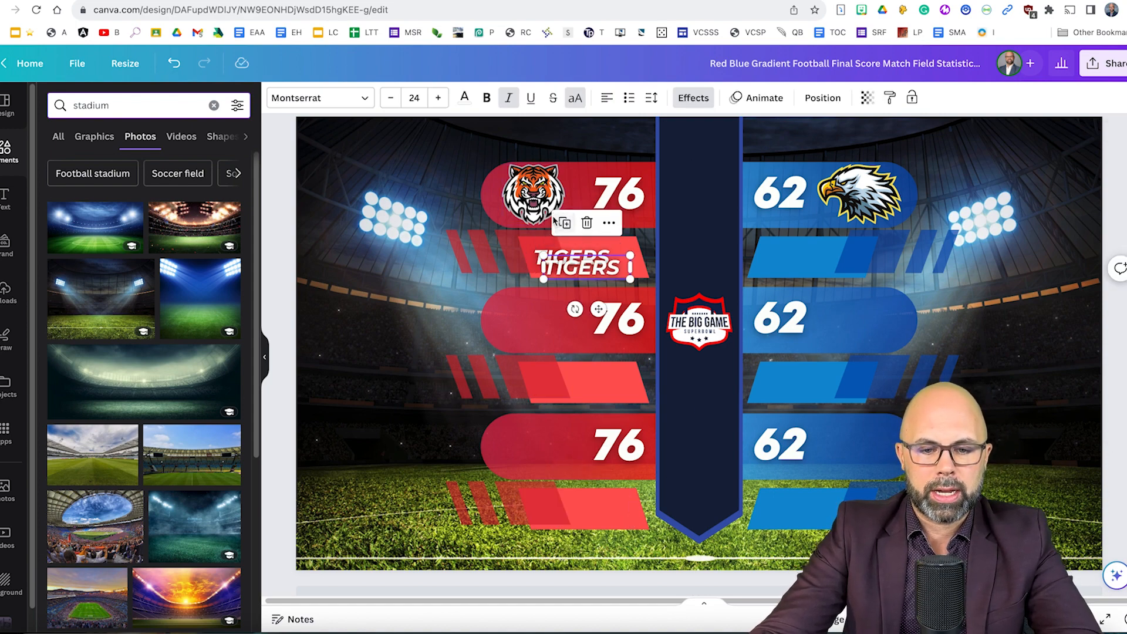
{"action": "left_click_drag", "start_coordinate": [567, 270], "coordinate": [560, 384]}
{"action": "double_click", "coordinate": [562, 382]}
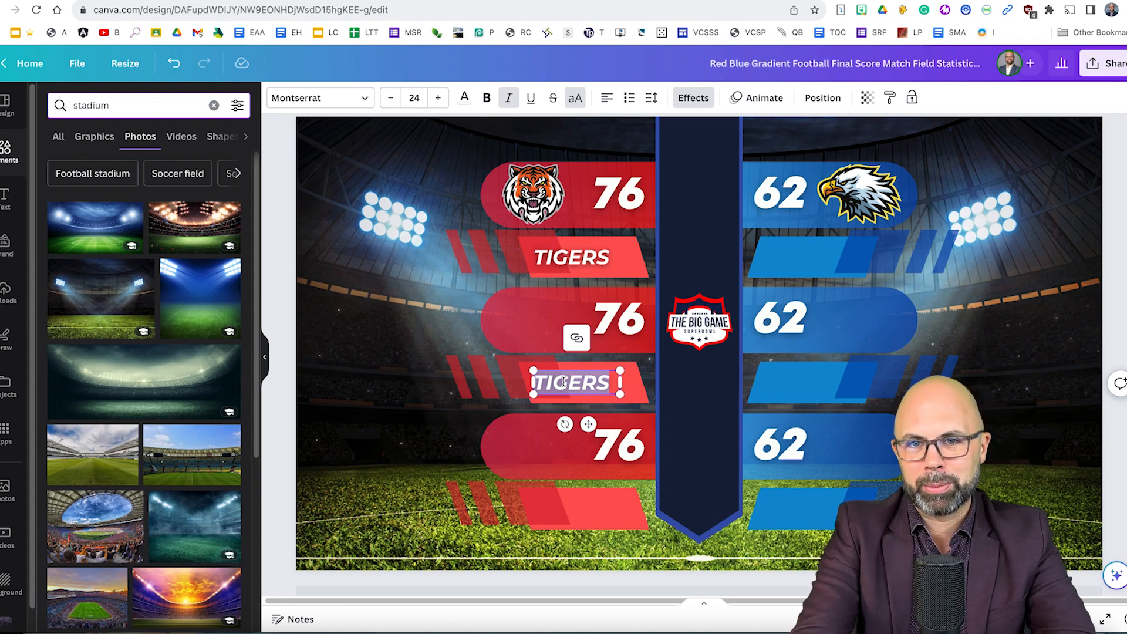
{"action": "type", "text": "RHINOS"}
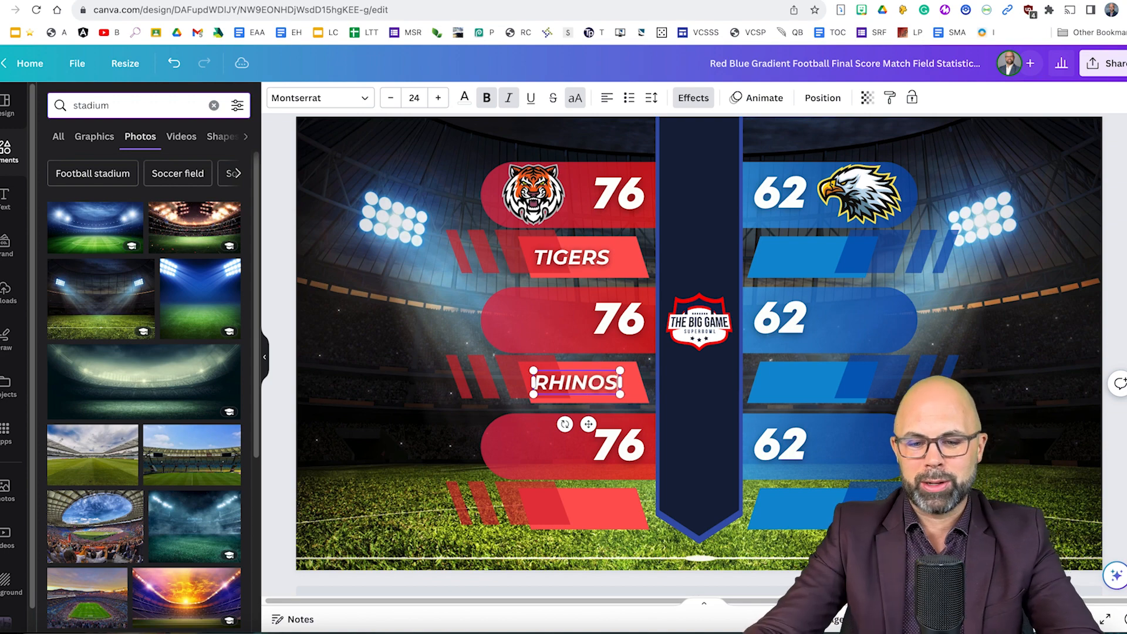
- Duplicate the RHINOS text onto the third row's red name bar, change the copy to CHEETAHS and widen it to fit one line
{"action": "left_click", "coordinate": [1123, 319]}
{"action": "left_click", "coordinate": [584, 392]}
{"action": "left_click", "coordinate": [554, 339]}
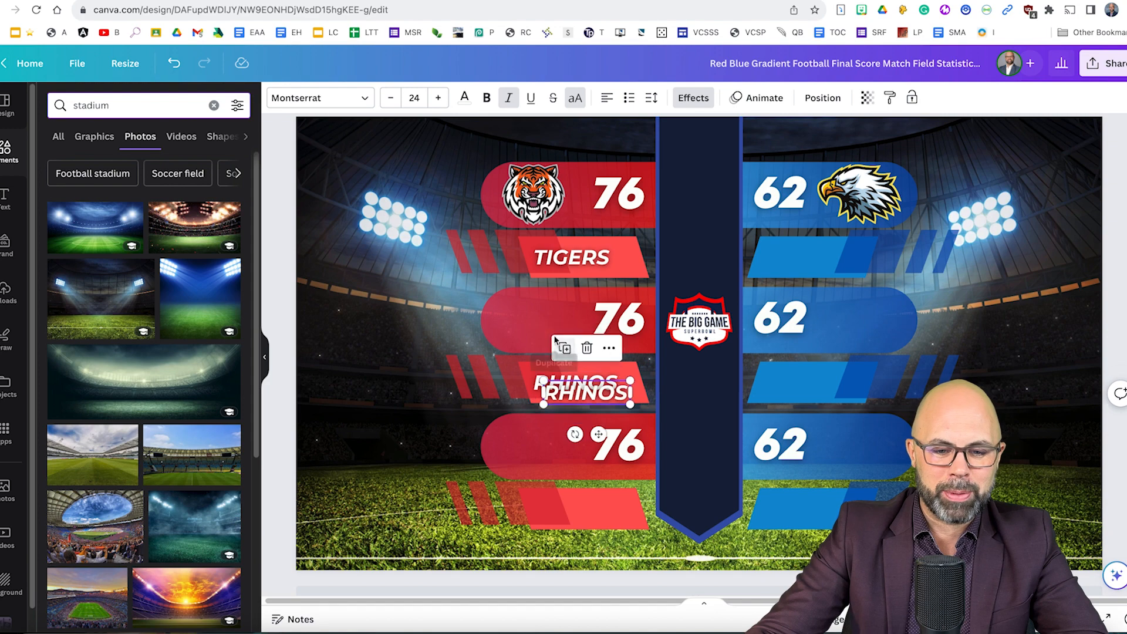
{"action": "left_click_drag", "start_coordinate": [599, 435], "coordinate": [592, 551]}
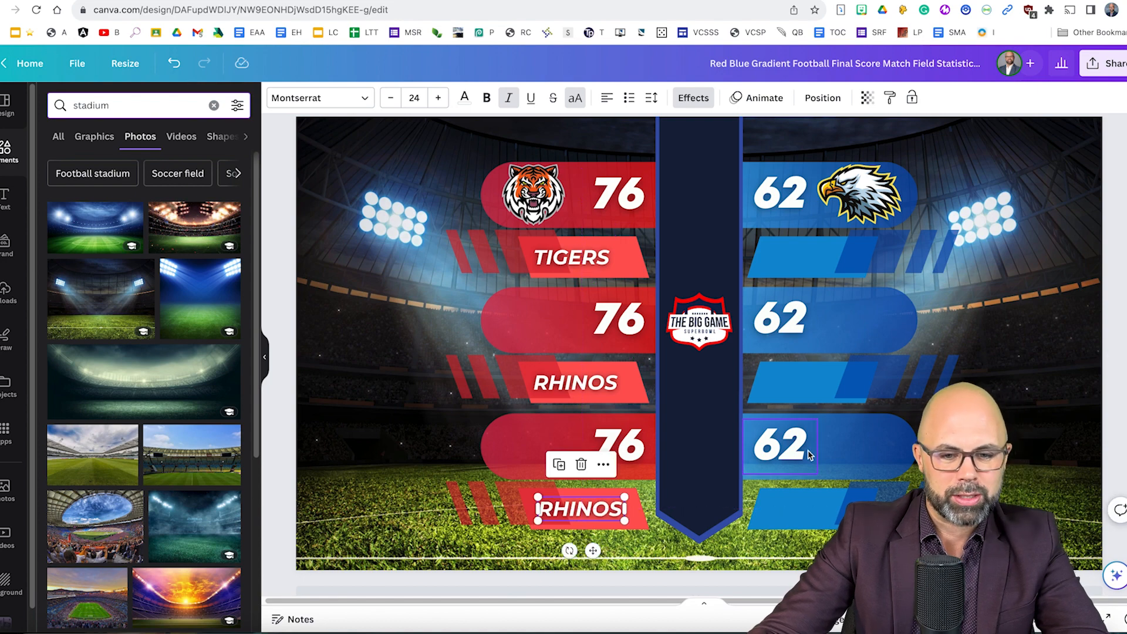
{"action": "double_click", "coordinate": [582, 511]}
{"action": "type", "text": "CHEETAHS"}
{"action": "left_click_drag", "start_coordinate": [624, 520], "coordinate": [656, 520]}
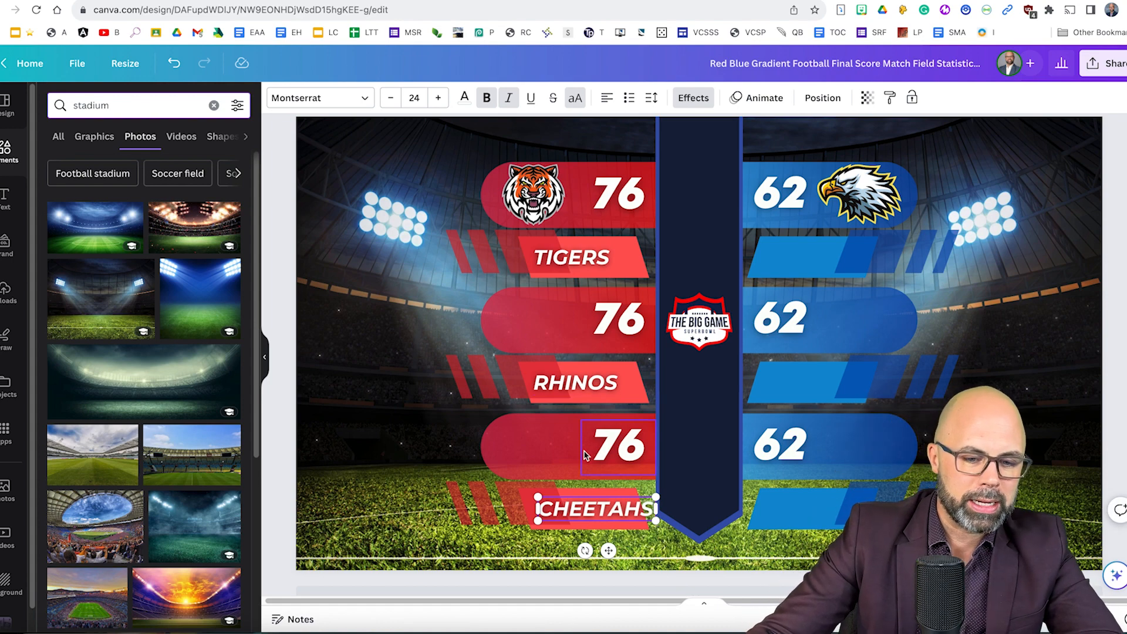
{"action": "left_click_drag", "start_coordinate": [608, 551], "coordinate": [604, 551]}
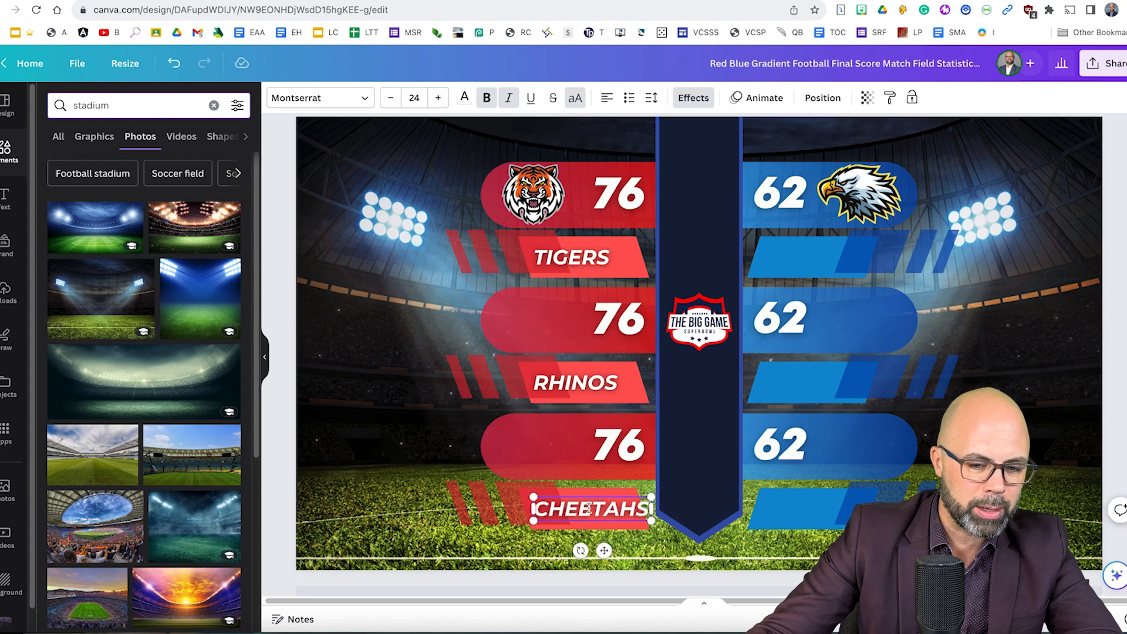
- Set the font size of the CHEETAHS, RHINOS and TIGERS names to 21
{"action": "left_click", "coordinate": [414, 98]}
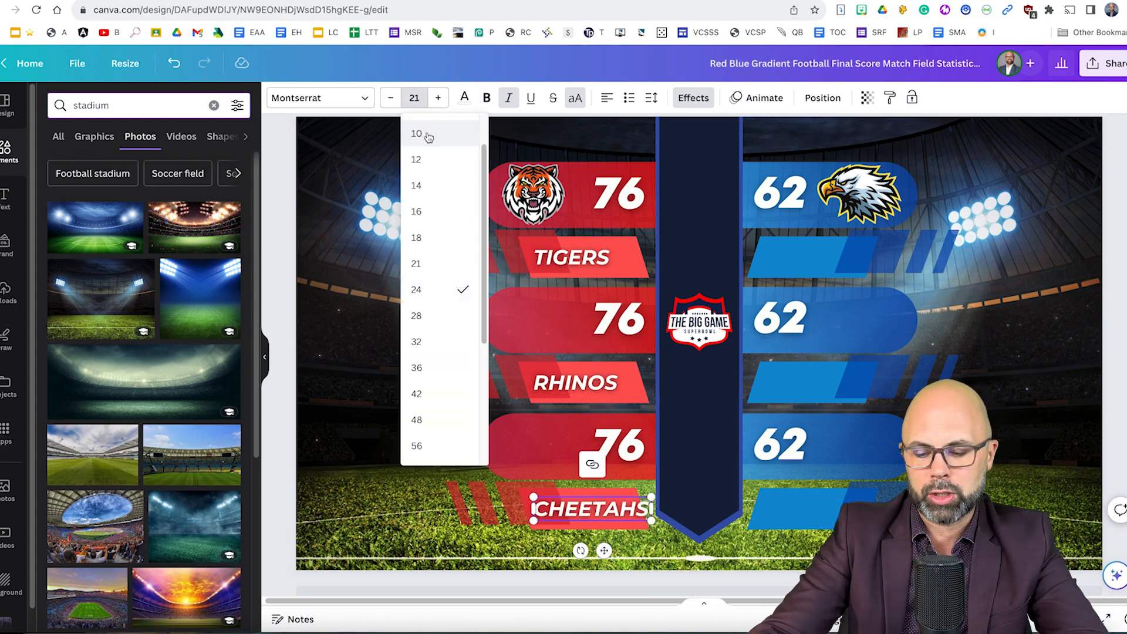
{"action": "key", "text": "Return"}
{"action": "double_click", "coordinate": [561, 392]}
{"action": "left_click", "coordinate": [390, 99]}
{"action": "left_click", "coordinate": [390, 99]}
{"action": "left_click", "coordinate": [390, 99]}
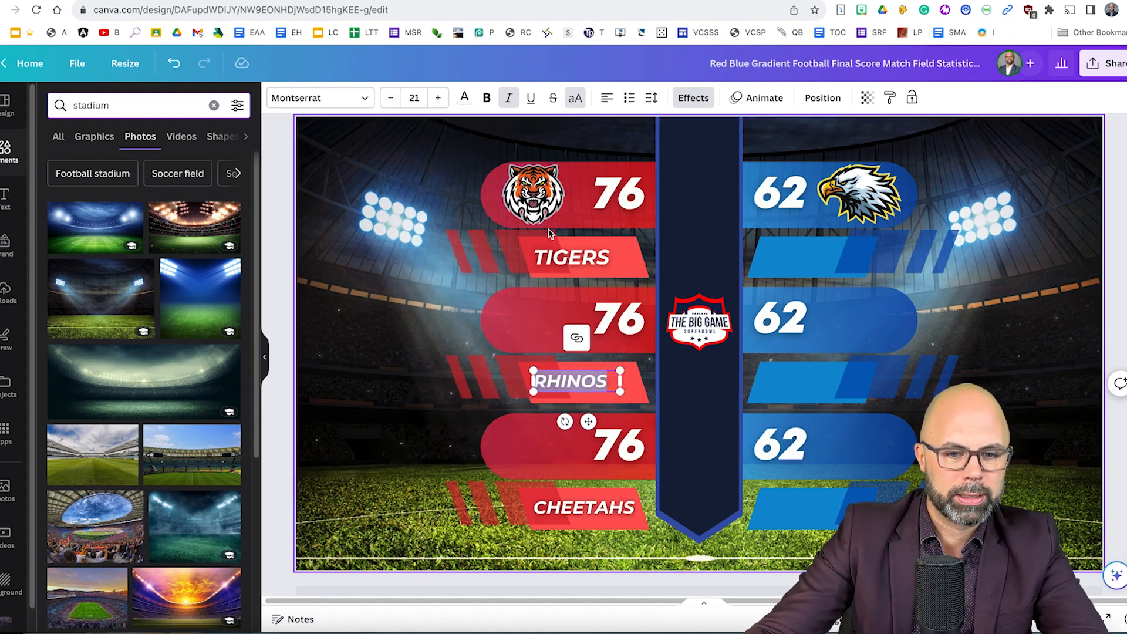
{"action": "double_click", "coordinate": [554, 255]}
{"action": "left_click", "coordinate": [390, 98]}
{"action": "left_click", "coordinate": [391, 97]}
{"action": "left_click", "coordinate": [391, 98]}
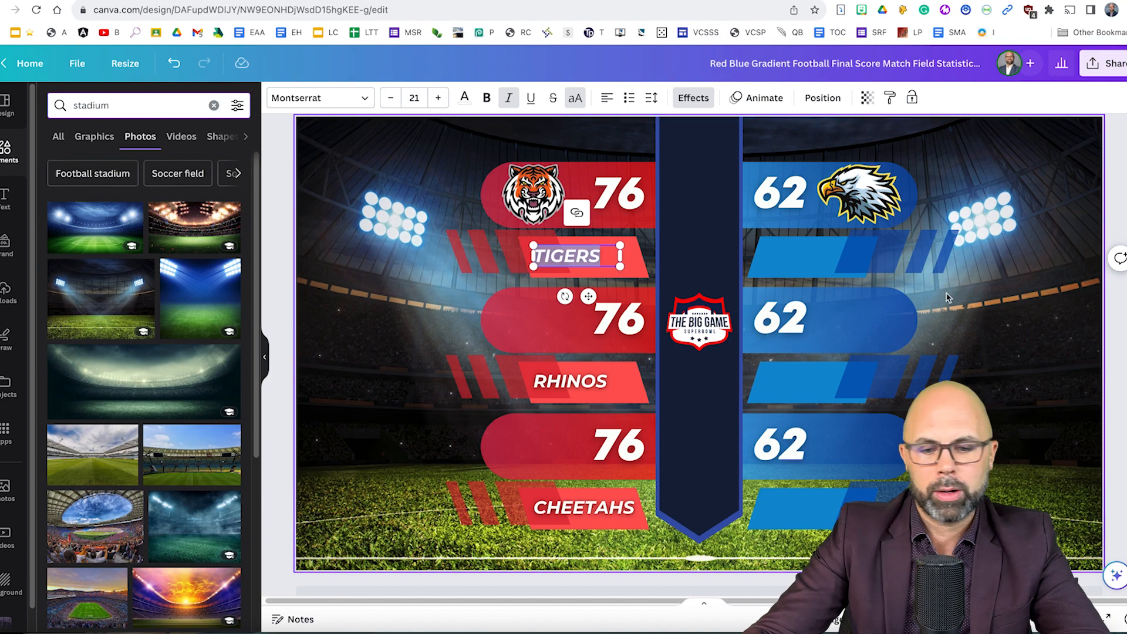
{"action": "left_click", "coordinate": [1117, 348]}
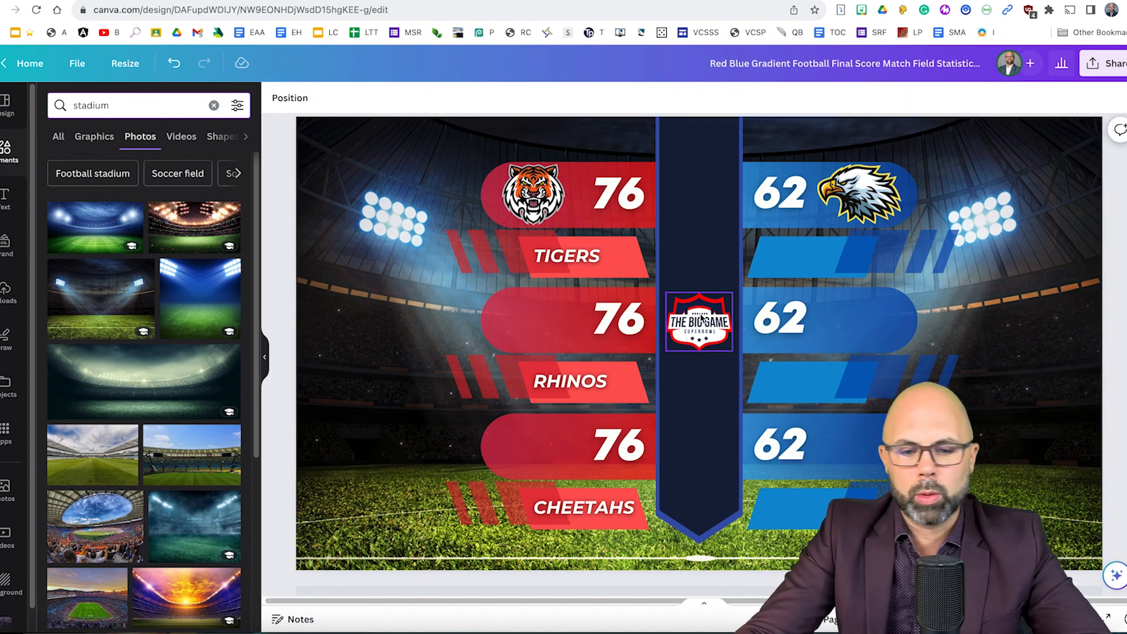
- Nudge the RHINOS text slightly down on the second row's red name bar
{"action": "left_click", "coordinate": [575, 382]}
{"action": "left_click_drag", "start_coordinate": [578, 380], "coordinate": [584, 382]}
{"action": "left_click", "coordinate": [1123, 348]}
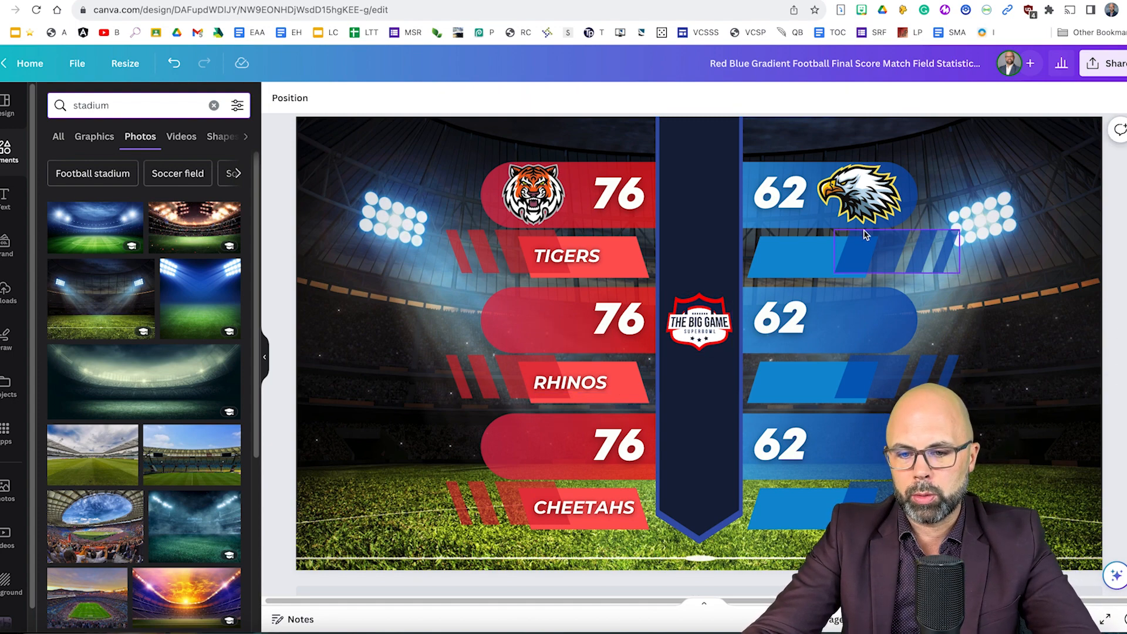
- Duplicate the TIGERS text onto the first row's blue name bar and change the copy to EAGLES
{"action": "left_click", "coordinate": [580, 258]}
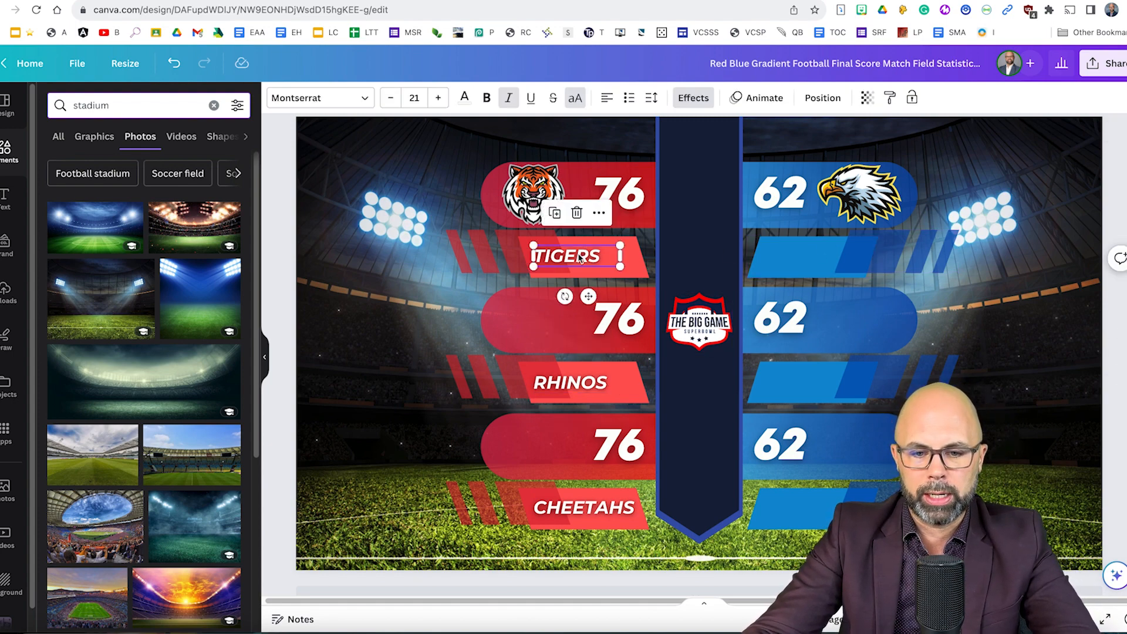
{"action": "left_click", "coordinate": [554, 213]}
{"action": "left_click_drag", "start_coordinate": [578, 270], "coordinate": [796, 259]}
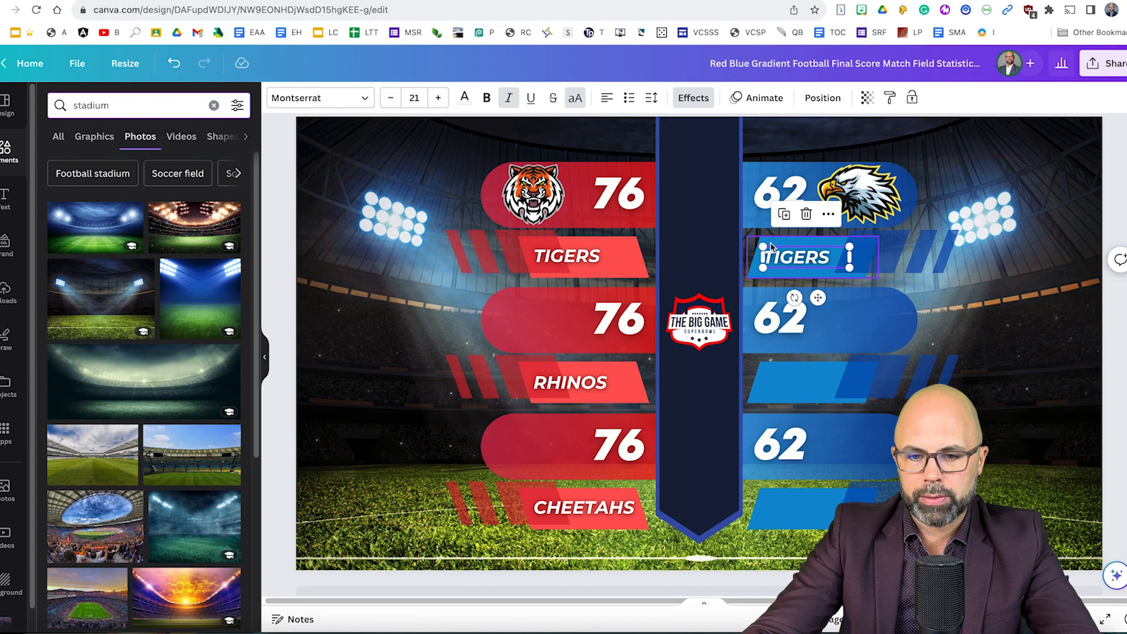
{"action": "double_click", "coordinate": [786, 264]}
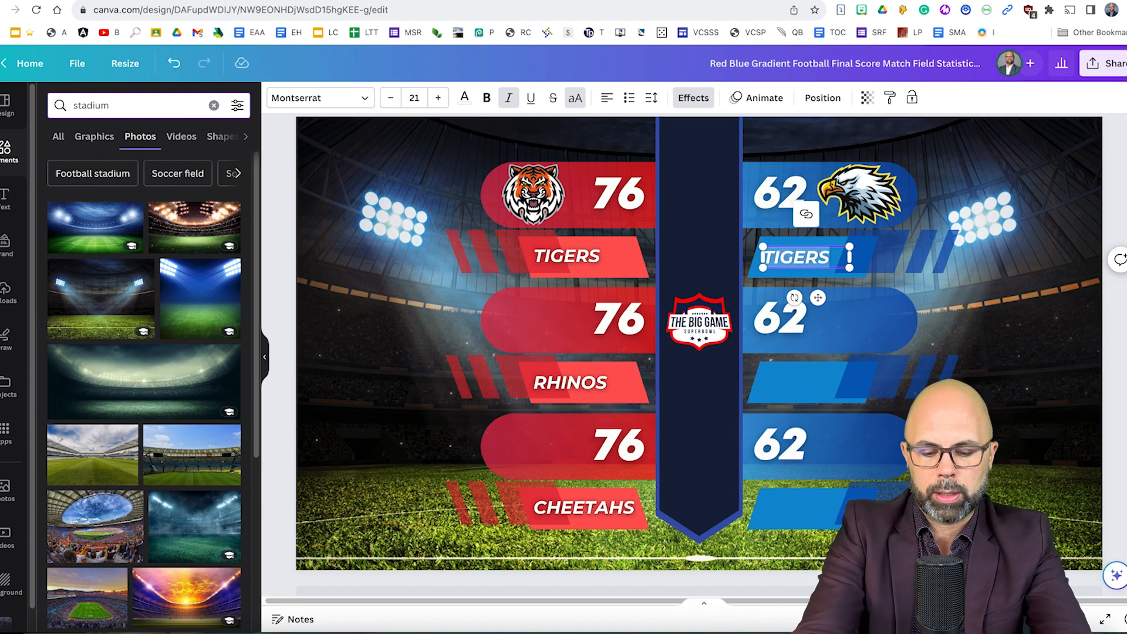
{"action": "type", "text": "EAGLES"}
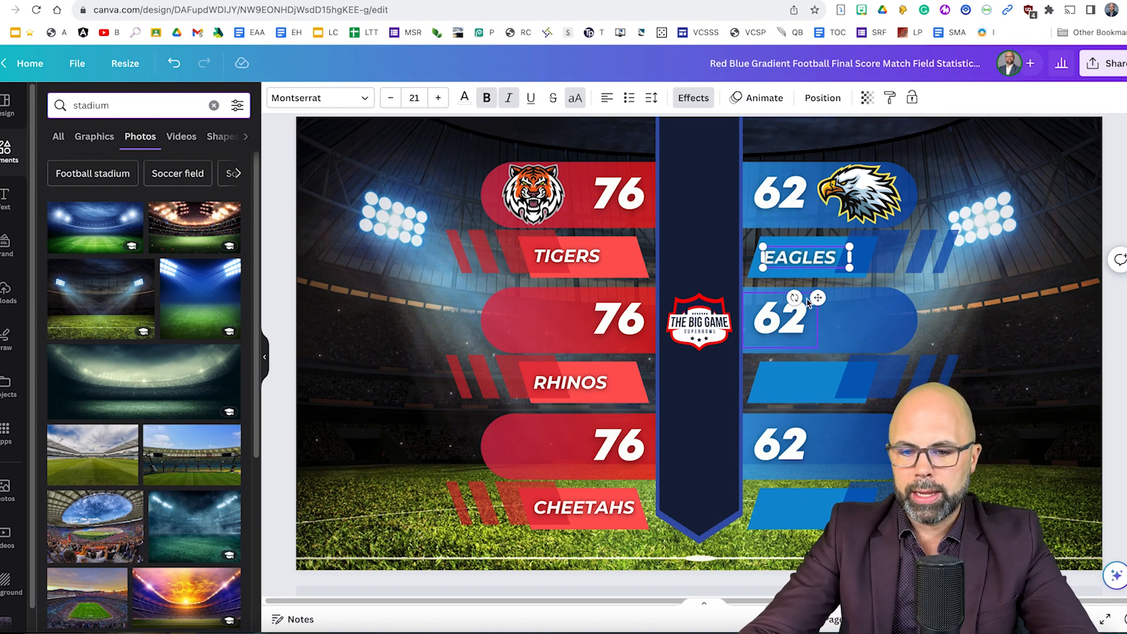
- Place copies of the EAGLES text on the second and third blue name bars, reading SHARKS and HUSKIES
{"action": "left_click_drag", "start_coordinate": [780, 256], "coordinate": [783, 386]}
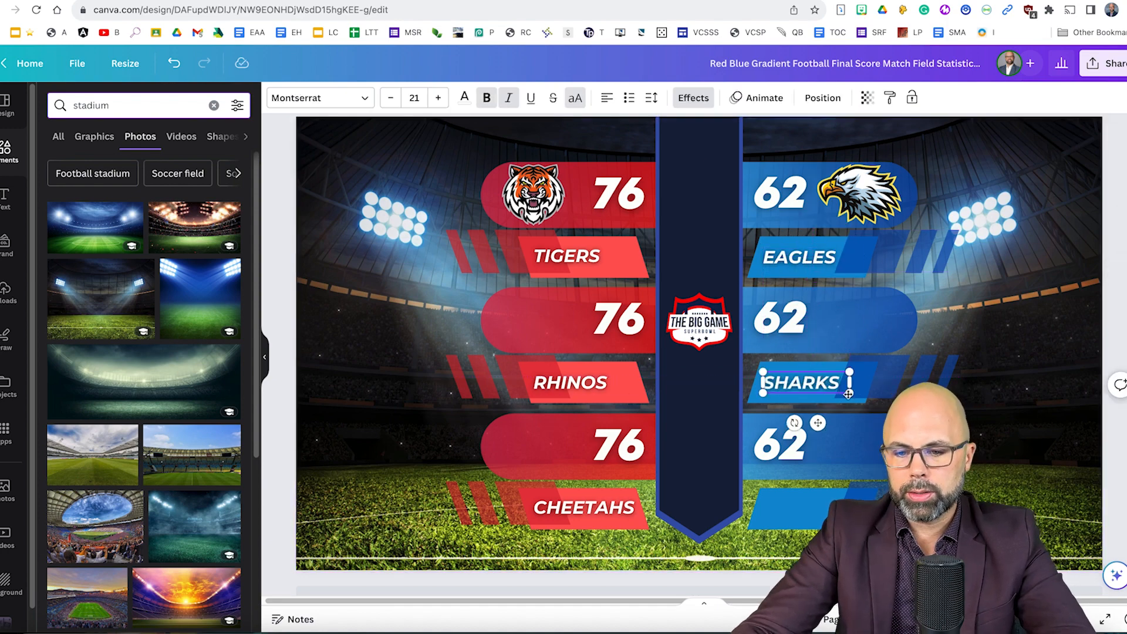
{"action": "left_click_drag", "start_coordinate": [830, 397], "coordinate": [803, 512]}
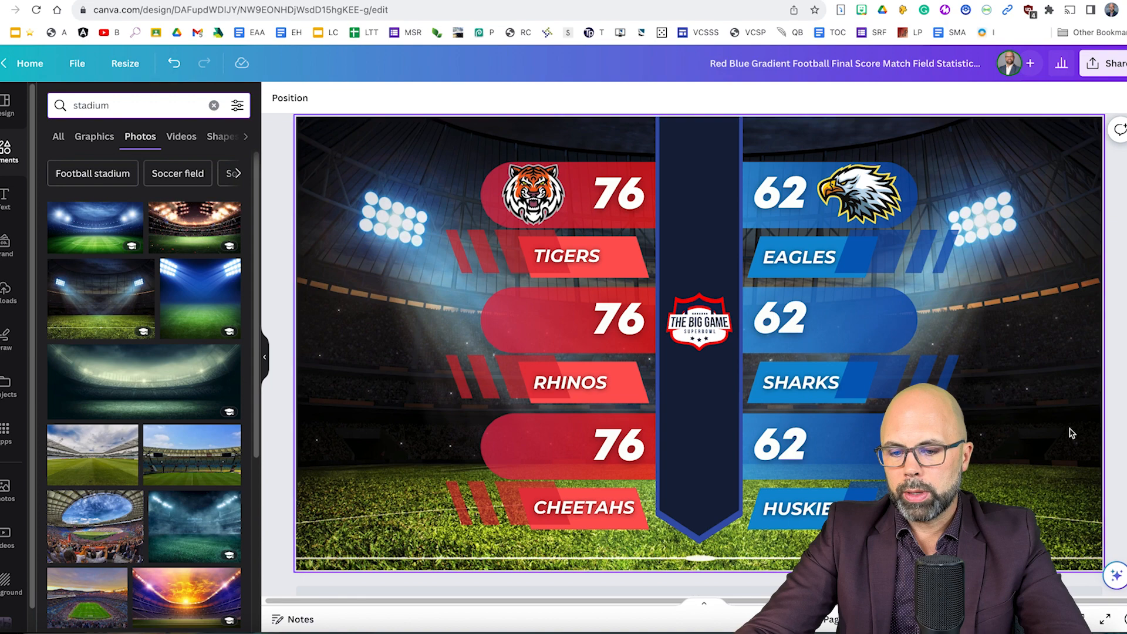
- Send the dark blue stripe graphics backward behind the light blue name bars in all three score rows
{"action": "left_click", "coordinate": [858, 387]}
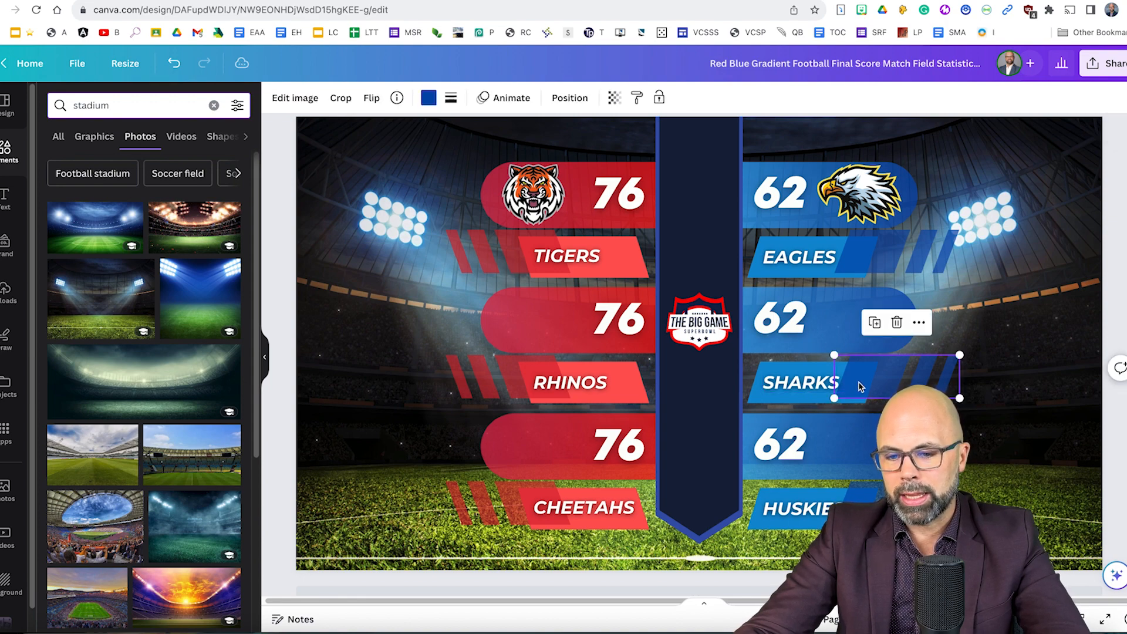
{"action": "left_click", "coordinate": [569, 97]}
{"action": "left_click", "coordinate": [193, 135]}
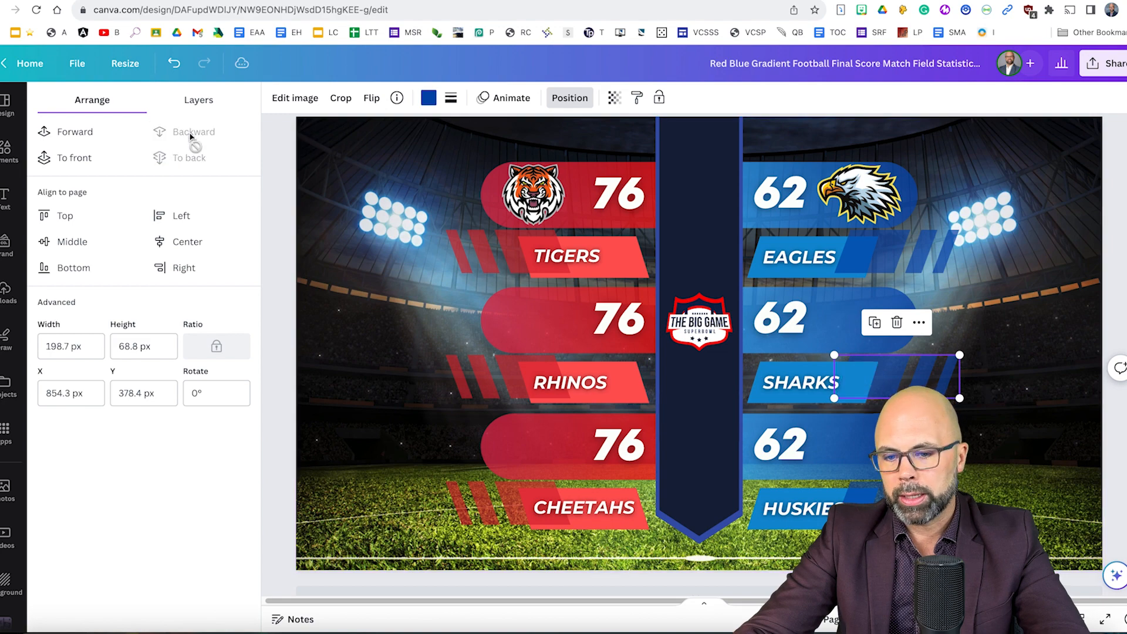
{"action": "left_click", "coordinate": [879, 246]}
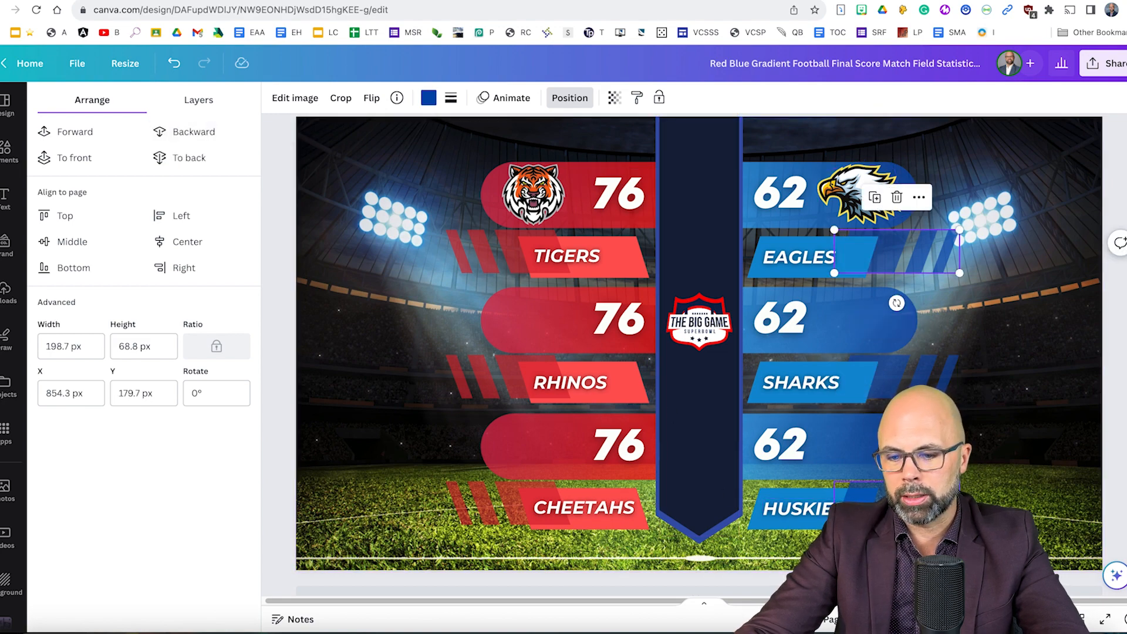
{"action": "left_click", "coordinate": [861, 495]}
{"action": "left_click", "coordinate": [194, 134]}
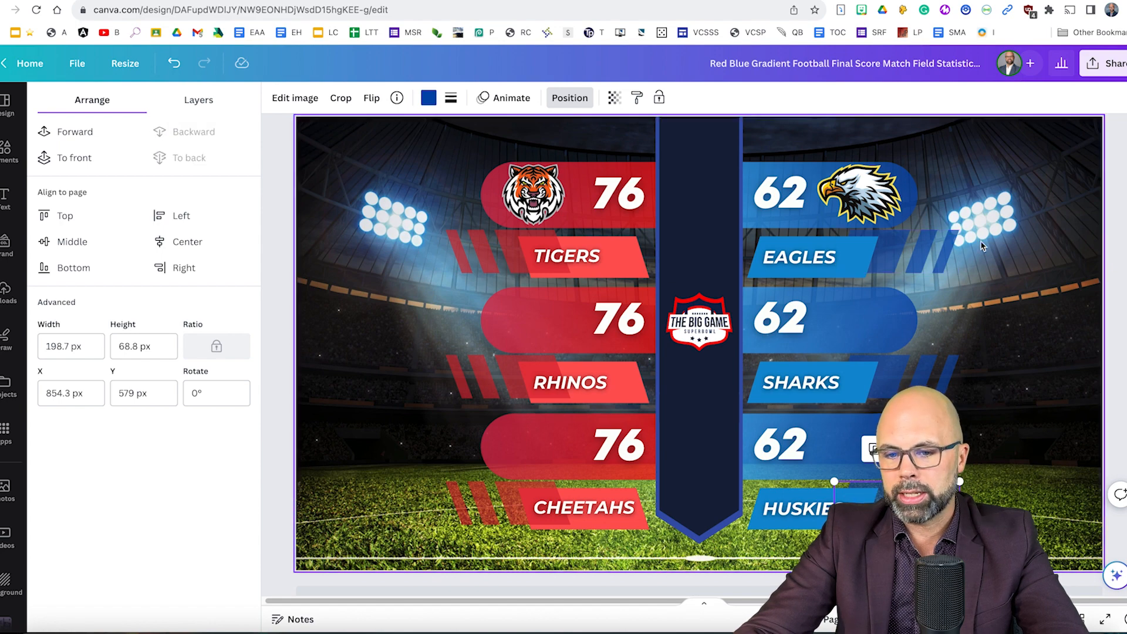
{"action": "left_click", "coordinate": [1118, 280]}
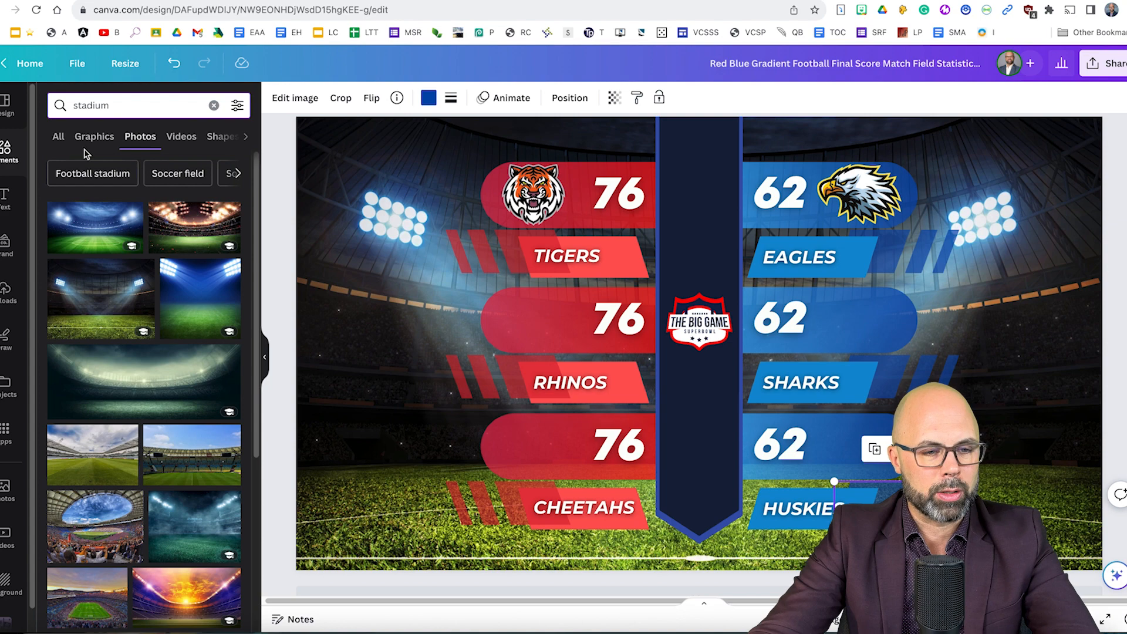
- Search the element graphics for RHINO and add the grey rhino head breaking through a wall
{"action": "left_click", "coordinate": [214, 105]}
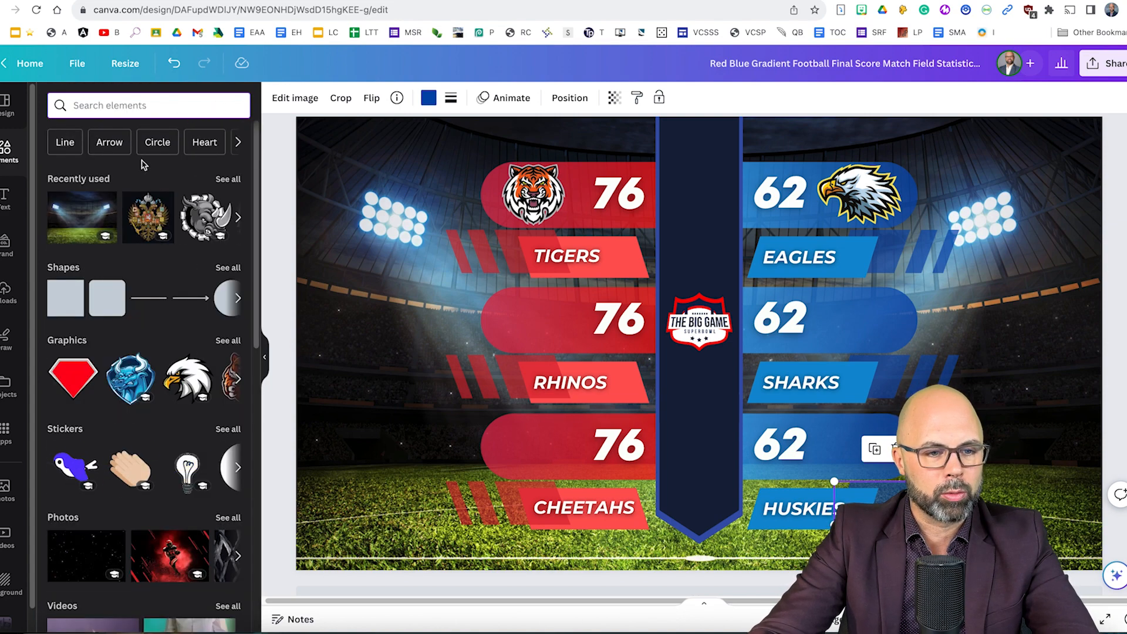
{"action": "left_click", "coordinate": [146, 105]}
{"action": "type", "text": "RHINOS"}
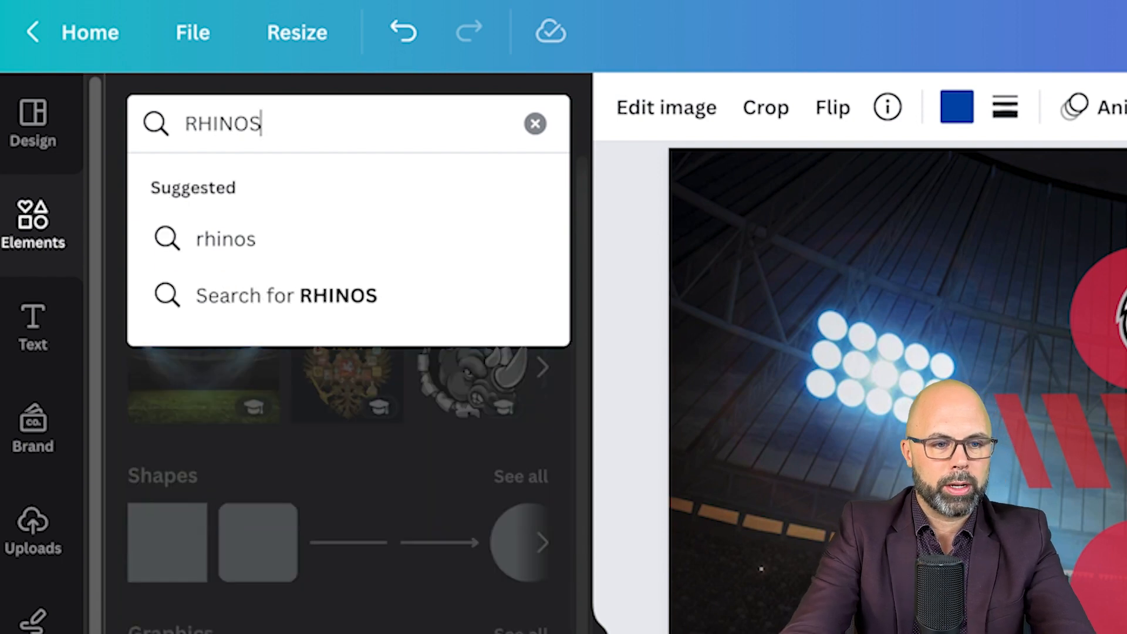
{"action": "key", "text": "BackSpace"}
{"action": "key", "text": "Return"}
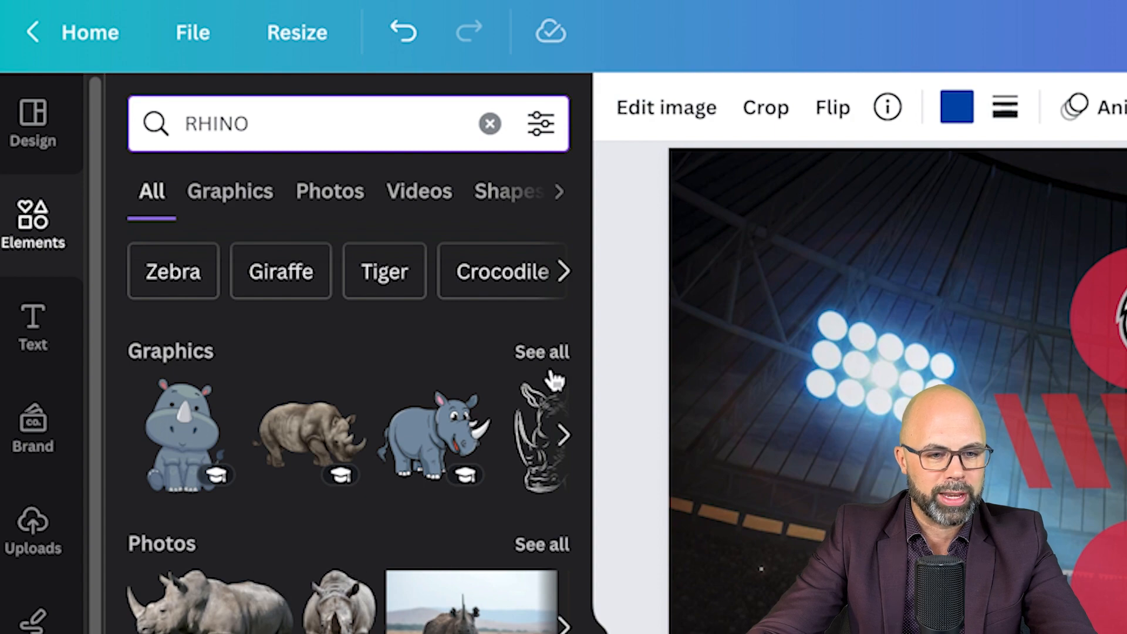
{"action": "left_click", "coordinate": [543, 352]}
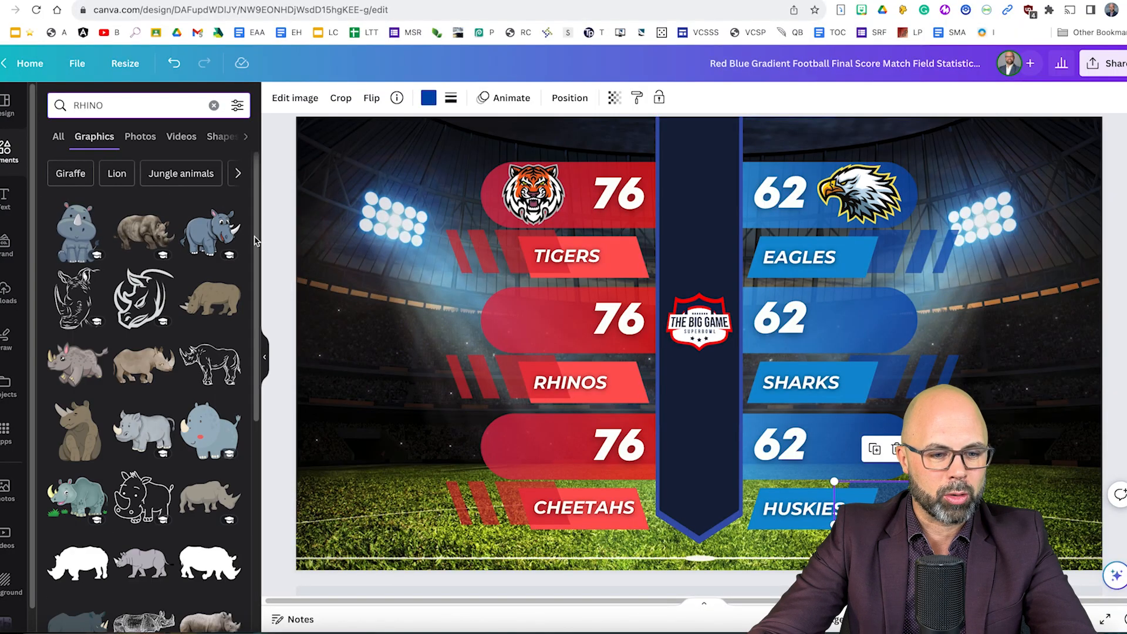
{"action": "scroll", "coordinate": [156, 329], "scroll_direction": "down", "scroll_amount": 5}
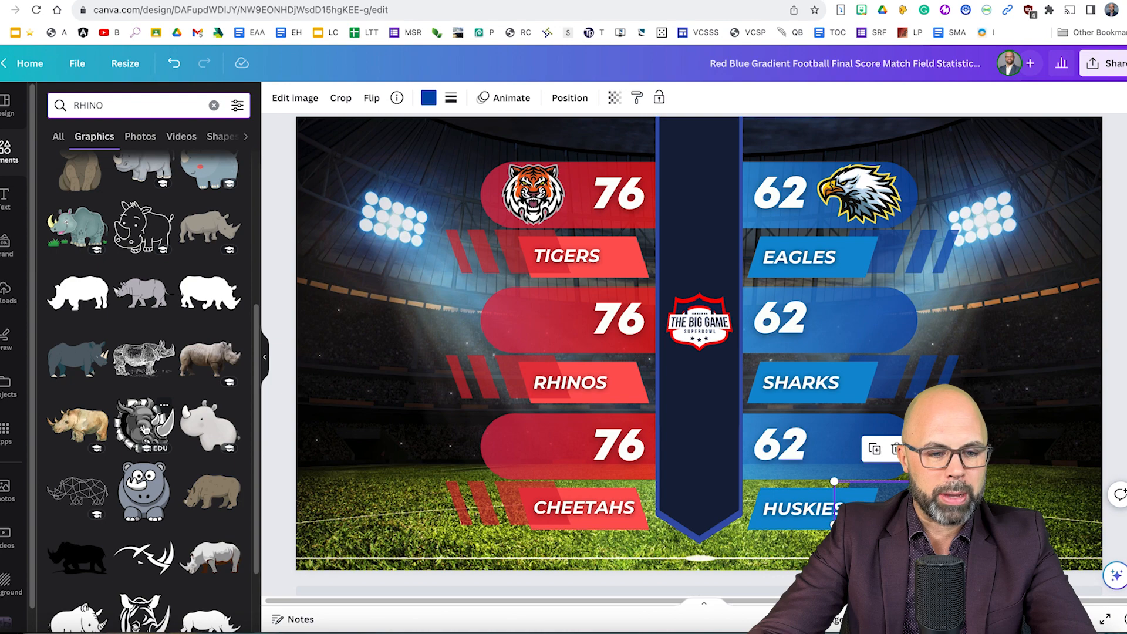
{"action": "left_click", "coordinate": [145, 426]}
- Shrink the rhino head to logo size and position it beside the 76 in the second row's red score bar
{"action": "left_click_drag", "start_coordinate": [665, 336], "coordinate": [431, 284]}
{"action": "left_click_drag", "start_coordinate": [367, 200], "coordinate": [500, 323]}
{"action": "left_click_drag", "start_coordinate": [533, 358], "coordinate": [552, 326]}
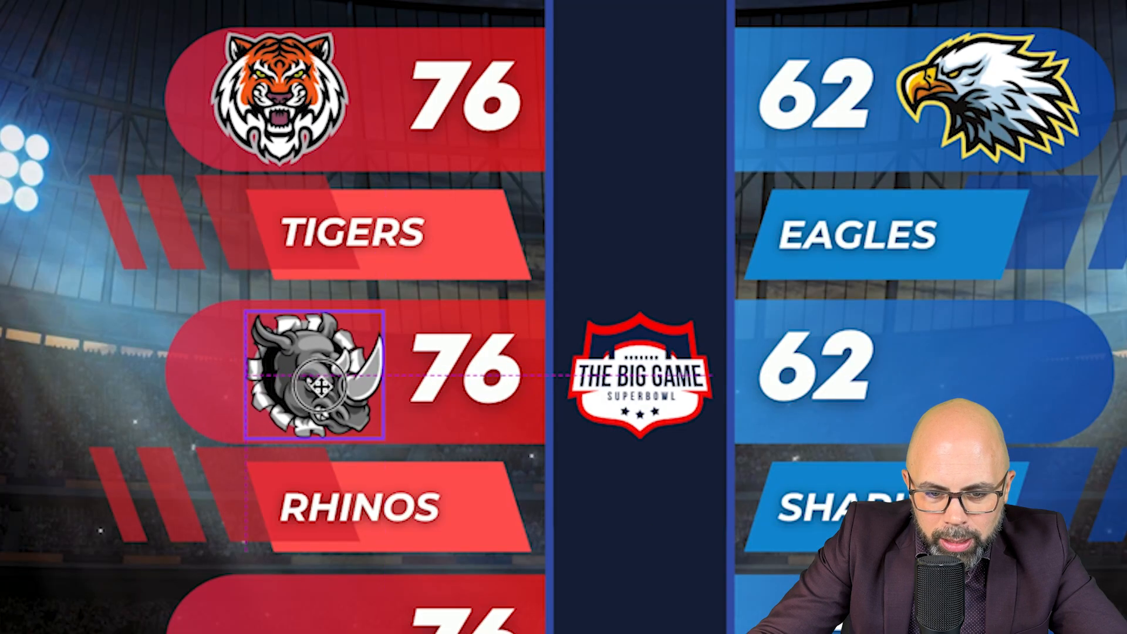
{"action": "left_click_drag", "start_coordinate": [320, 385], "coordinate": [292, 382]}
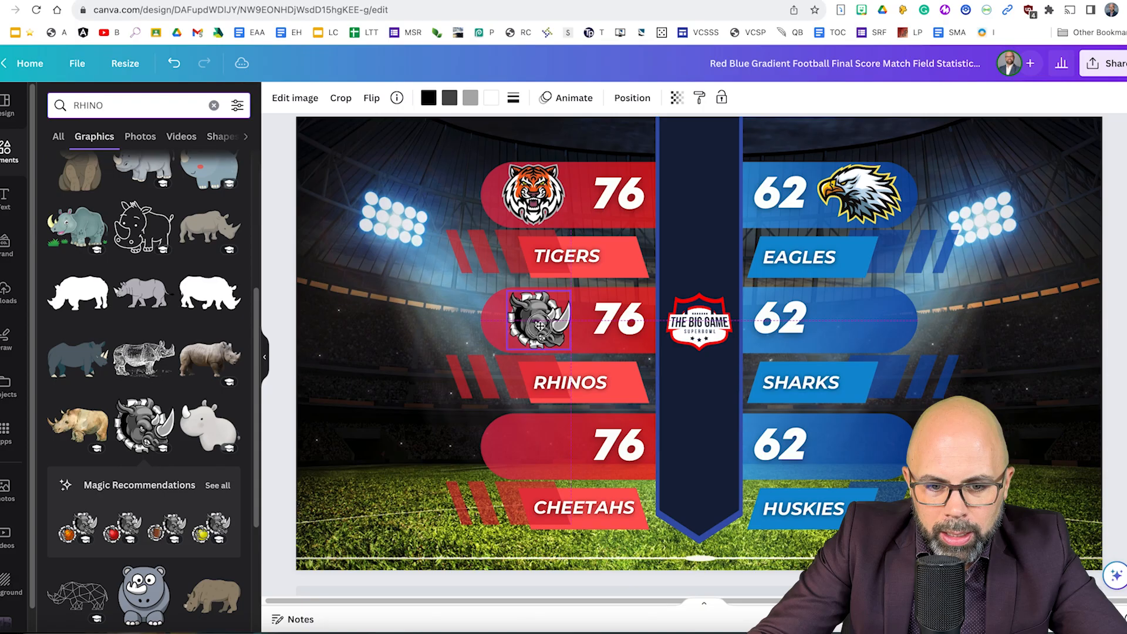
{"action": "left_click_drag", "start_coordinate": [539, 325], "coordinate": [536, 327]}
{"action": "left_click_drag", "start_coordinate": [537, 326], "coordinate": [537, 324]}
{"action": "left_click", "coordinate": [285, 418]}
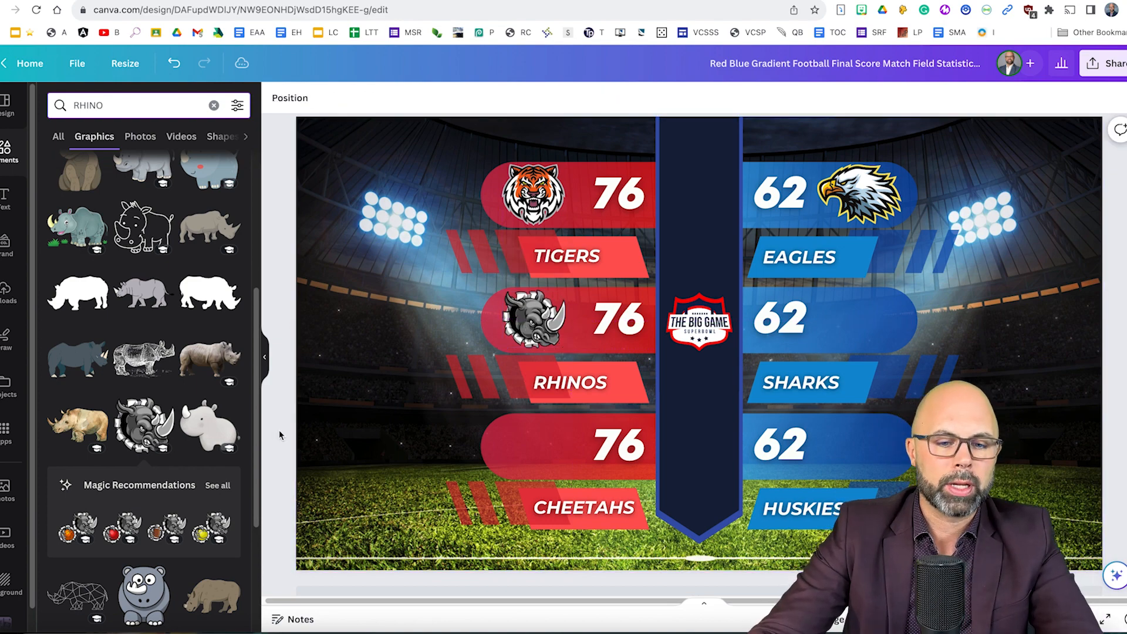
- Search the element graphics for cheetah and add the front-facing cheetah head to the design
{"action": "left_click", "coordinate": [214, 105]}
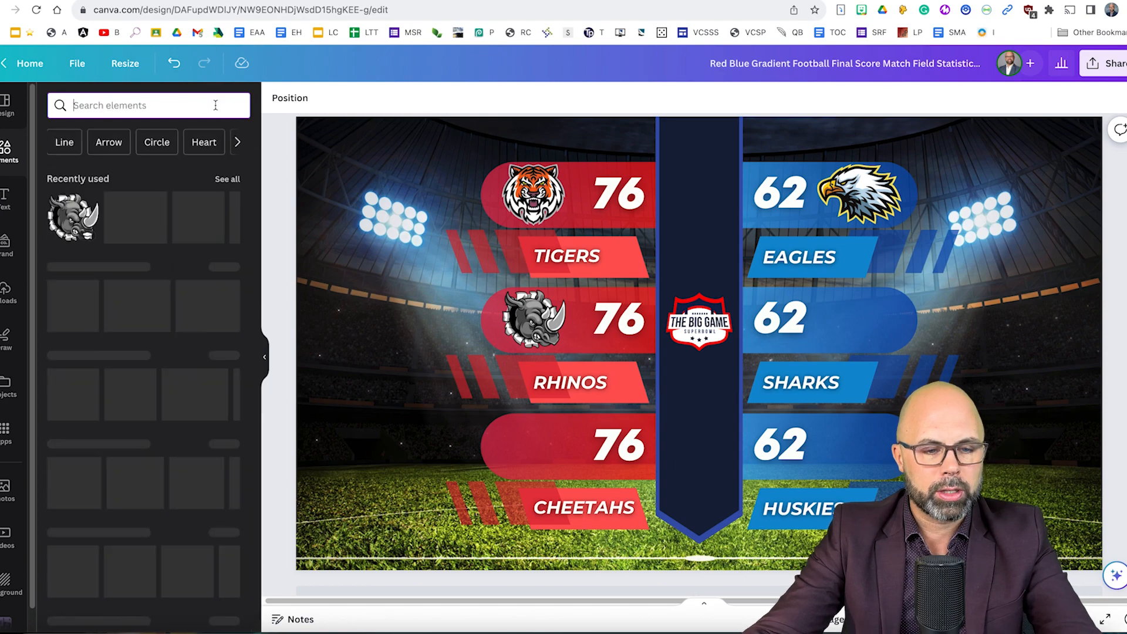
{"action": "type", "text": "cheetah"}
{"action": "key", "text": "Return"}
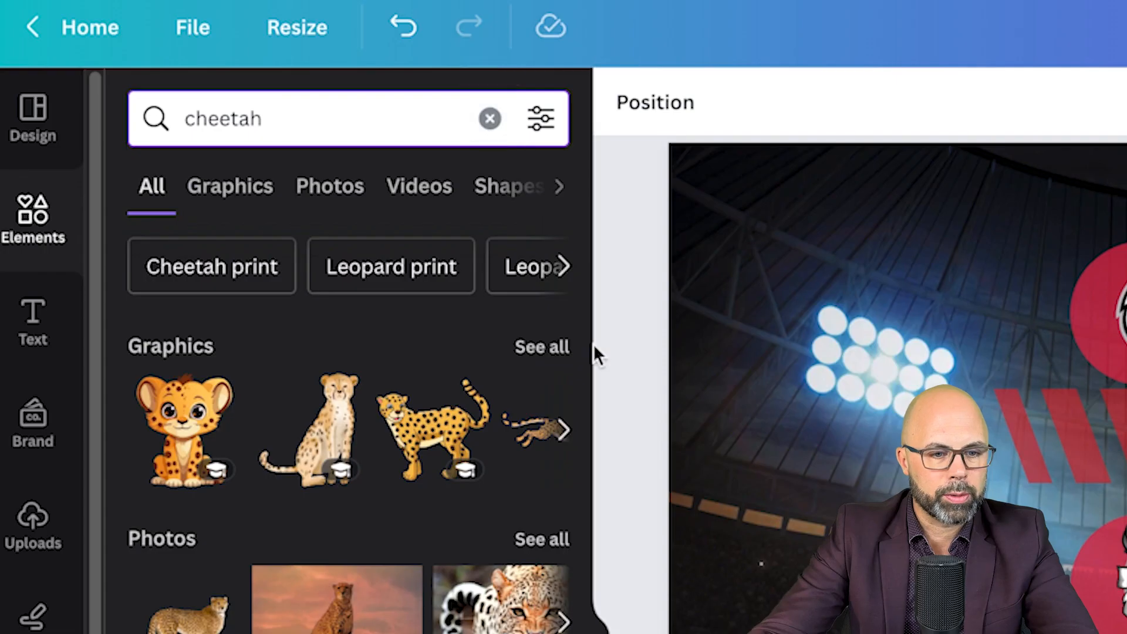
{"action": "left_click", "coordinate": [542, 347]}
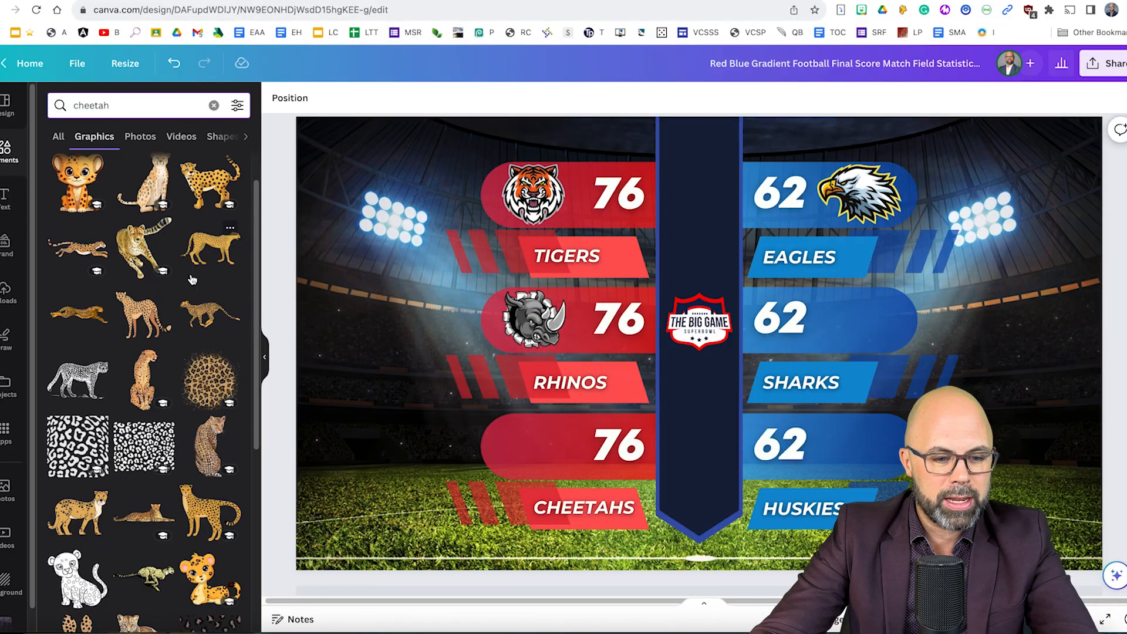
{"action": "scroll", "coordinate": [443, 495], "scroll_direction": "down", "scroll_amount": 5}
{"action": "scroll", "coordinate": [192, 279], "scroll_direction": "down", "scroll_amount": 5}
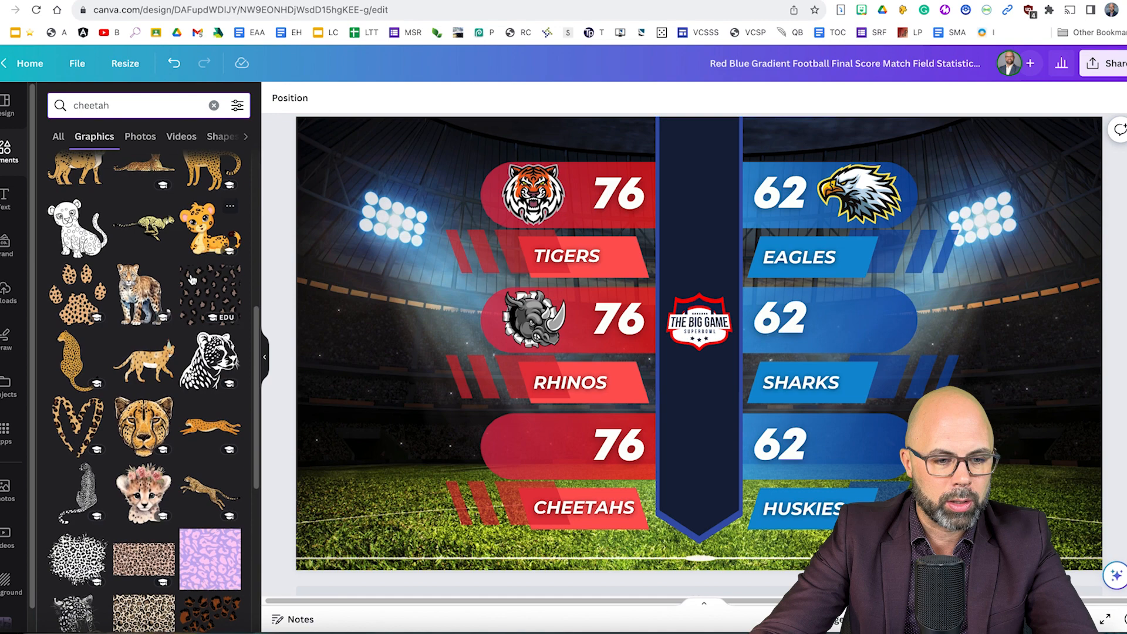
{"action": "scroll", "coordinate": [192, 278], "scroll_direction": "down", "scroll_amount": 3}
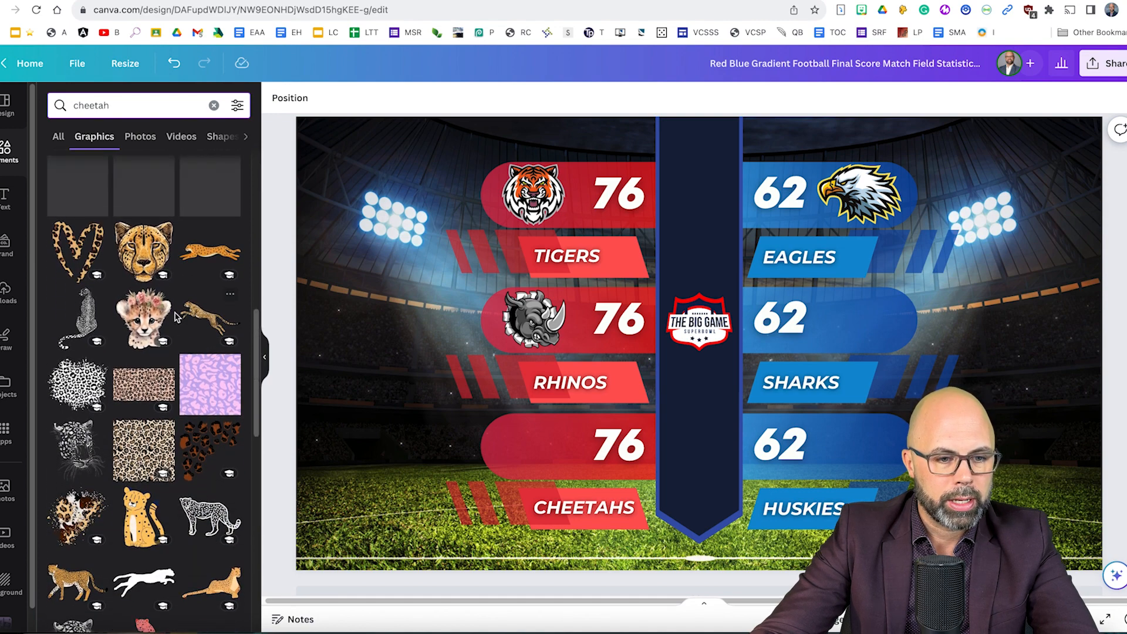
{"action": "left_click", "coordinate": [141, 253]}
- Shrink the cheetah head to logo size and position it beside the 76 in the third row's red score bar
{"action": "left_click_drag", "start_coordinate": [698, 341], "coordinate": [508, 460]}
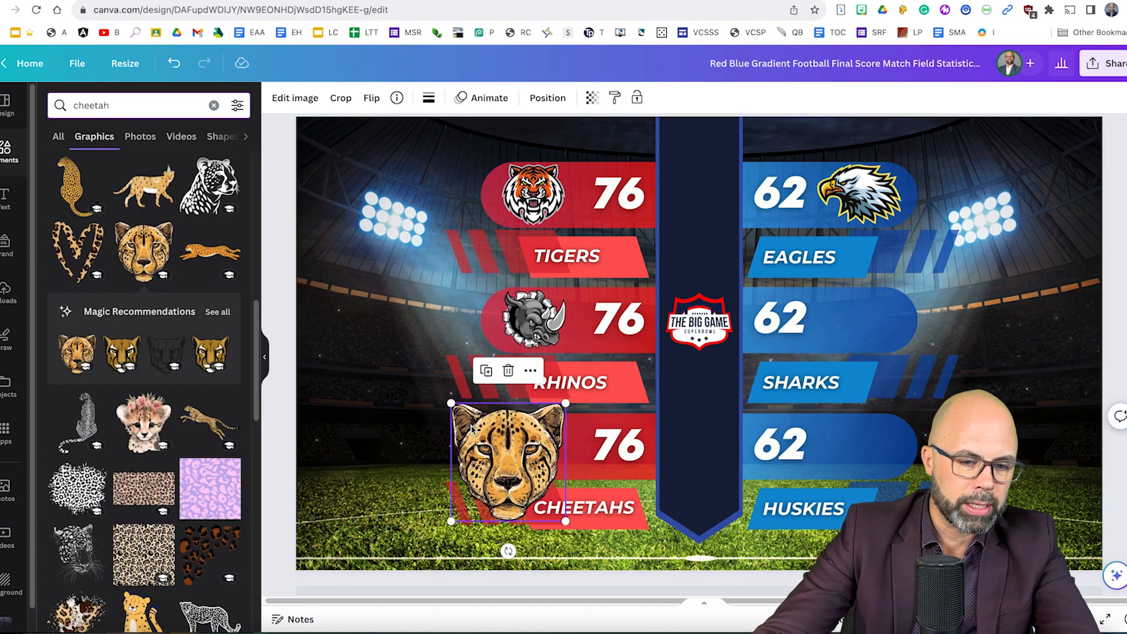
{"action": "left_click_drag", "start_coordinate": [452, 401], "coordinate": [493, 447]}
{"action": "left_click_drag", "start_coordinate": [526, 482], "coordinate": [536, 447]}
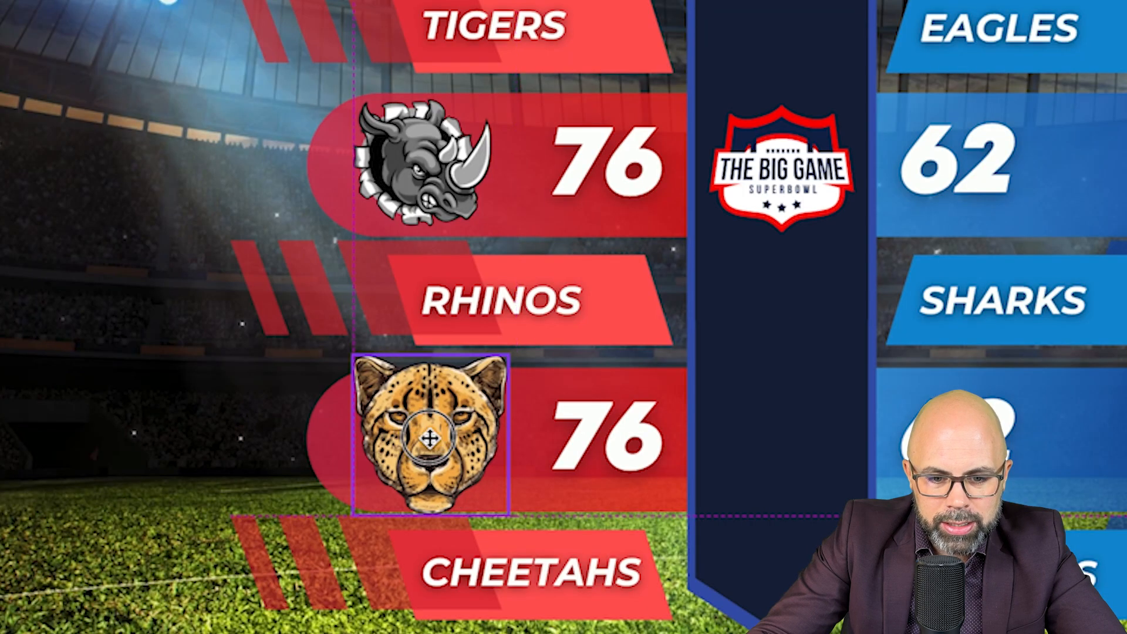
- Fine-tune the cheetah head's size and centre it in the third row's red score bar, lined up beneath the rhino
{"action": "left_click_drag", "start_coordinate": [429, 438], "coordinate": [428, 451]}
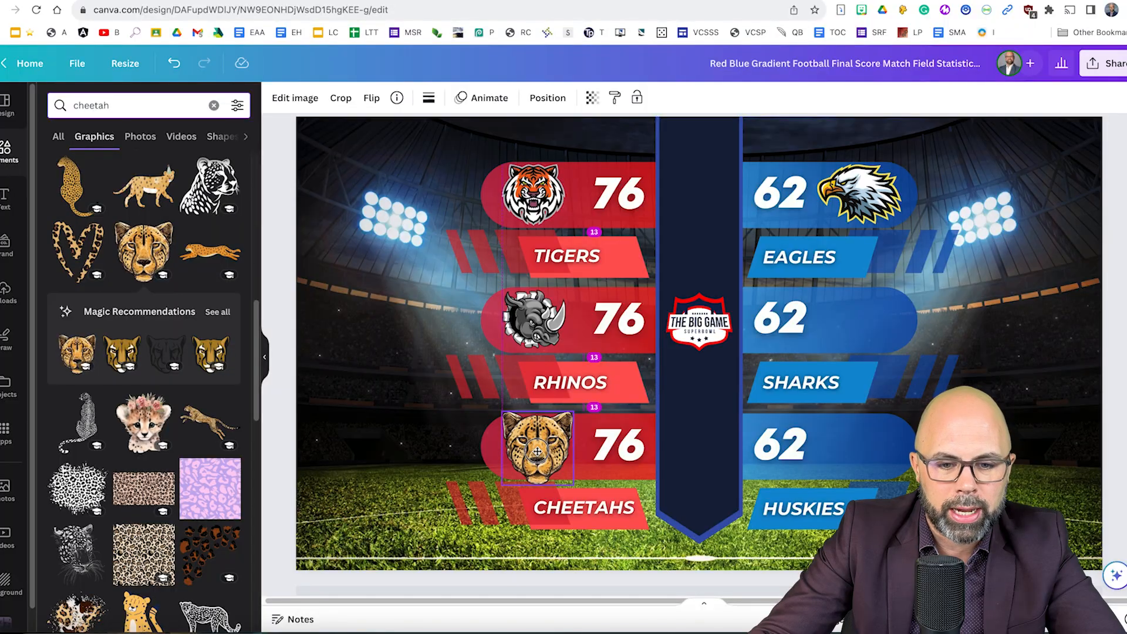
{"action": "left_click_drag", "start_coordinate": [537, 451], "coordinate": [537, 451]}
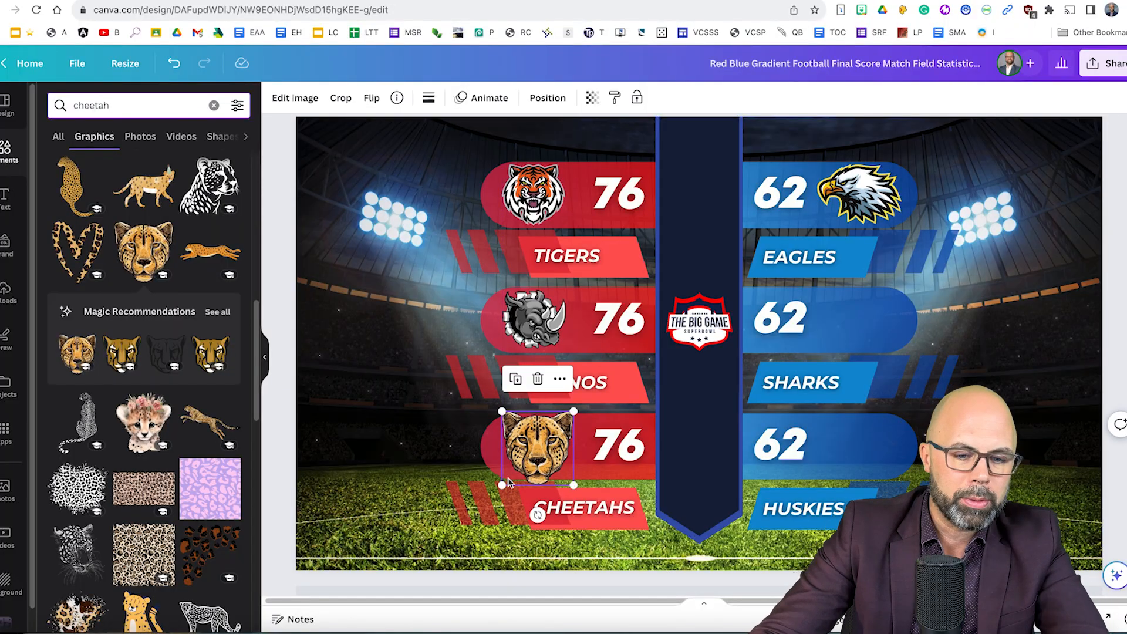
{"action": "left_click_drag", "start_coordinate": [499, 486], "coordinate": [504, 480]}
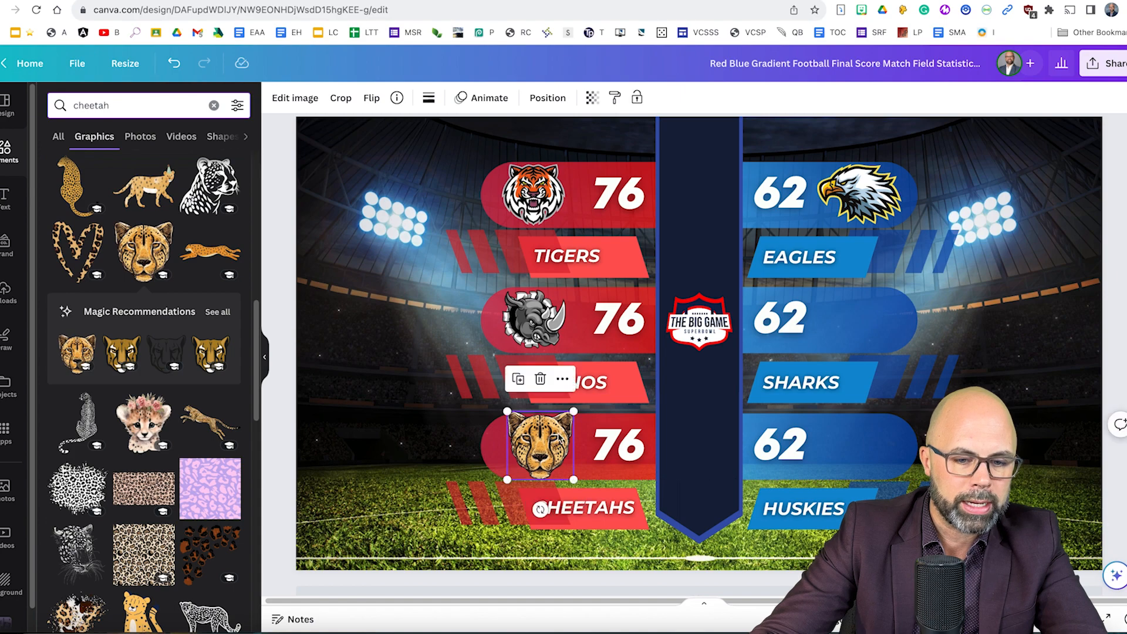
{"action": "left_click_drag", "start_coordinate": [574, 413], "coordinate": [570, 416]}
{"action": "left_click_drag", "start_coordinate": [536, 449], "coordinate": [531, 449]}
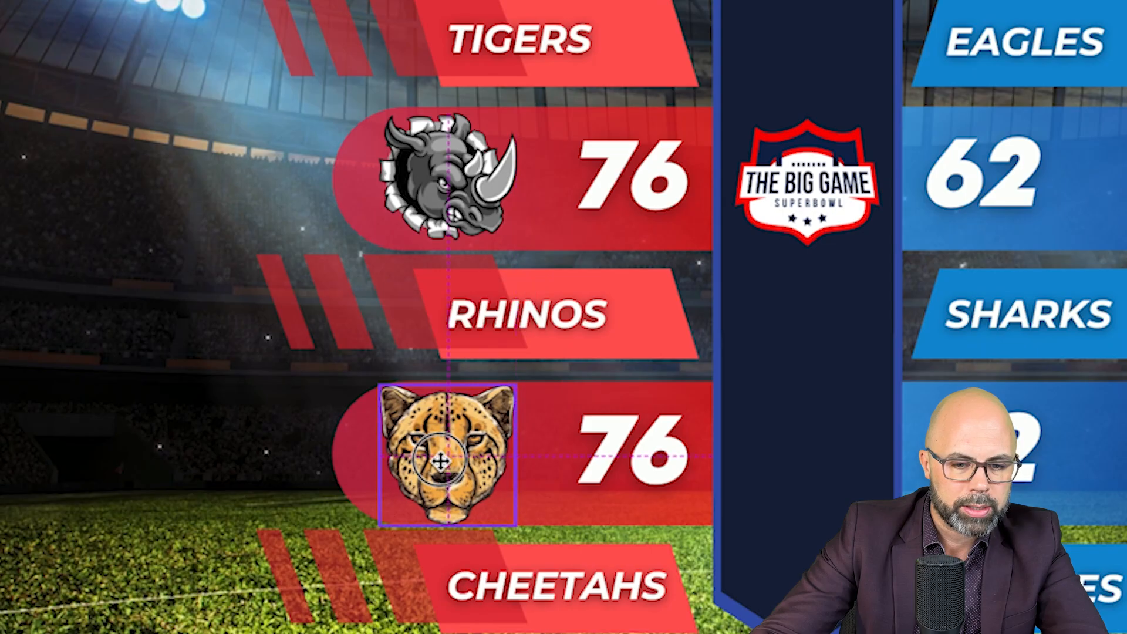
{"action": "left_click_drag", "start_coordinate": [443, 460], "coordinate": [442, 458]}
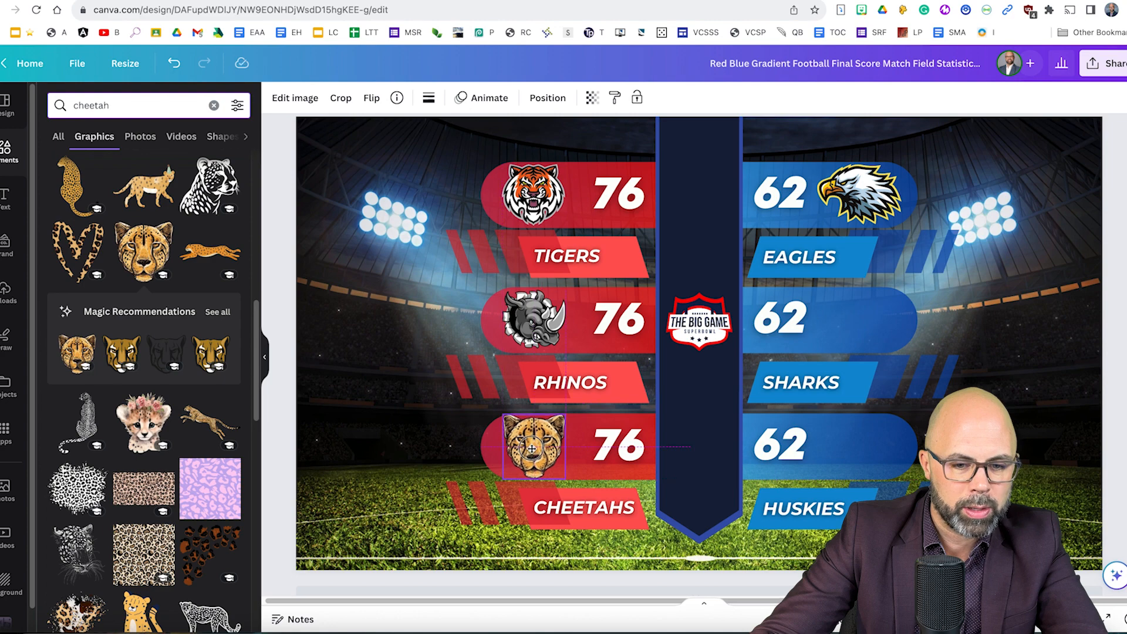
{"action": "left_click_drag", "start_coordinate": [531, 449], "coordinate": [531, 450]}
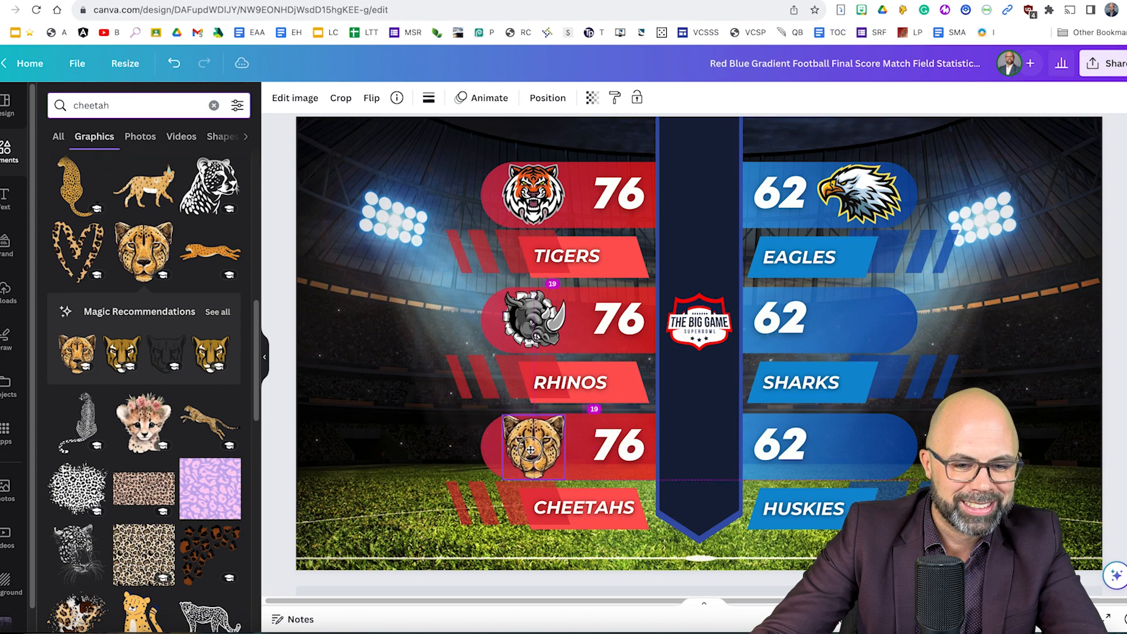
{"action": "left_click", "coordinate": [1117, 254]}
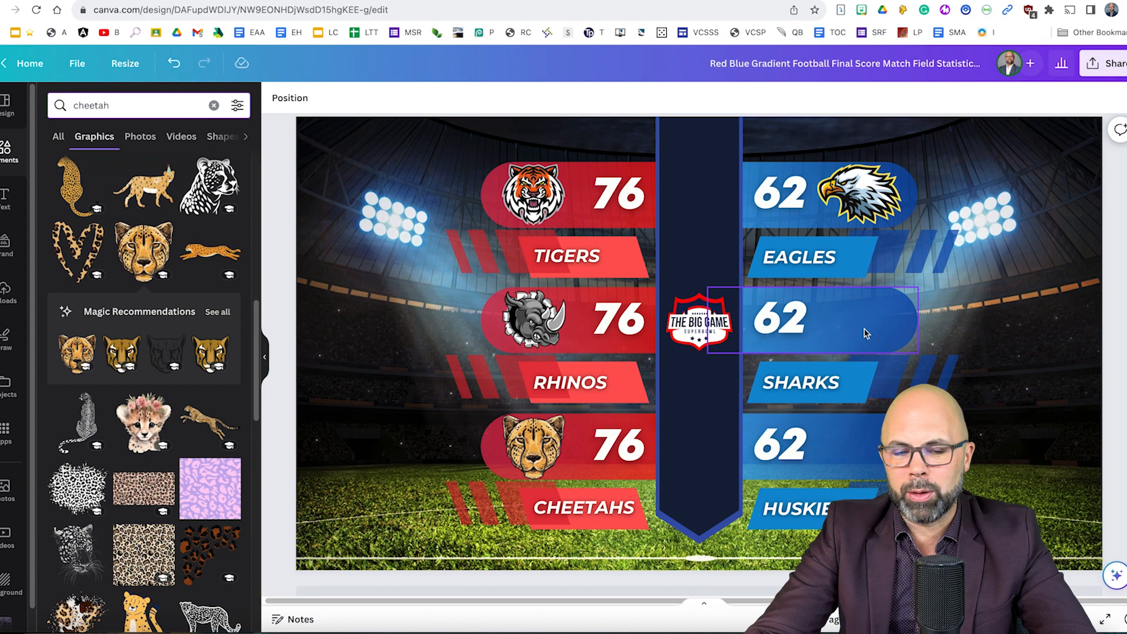
- Search the element graphics for shark and add the open-mouthed shark surrounded by a round blue wave
{"action": "left_click", "coordinate": [214, 105]}
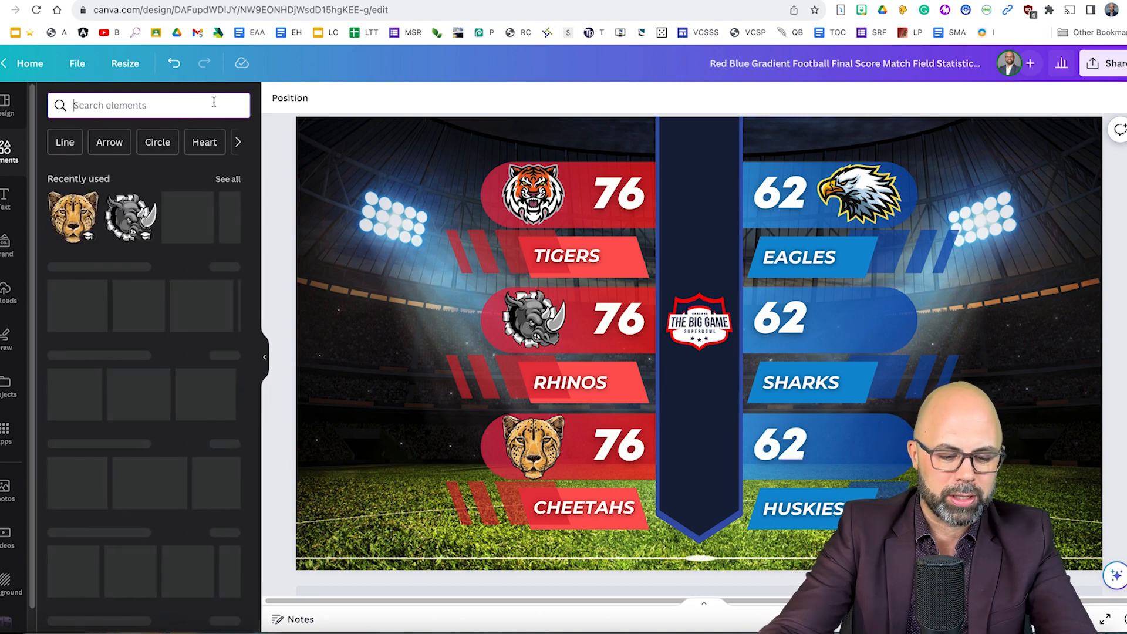
{"action": "type", "text": "shark"}
{"action": "key", "text": "Return"}
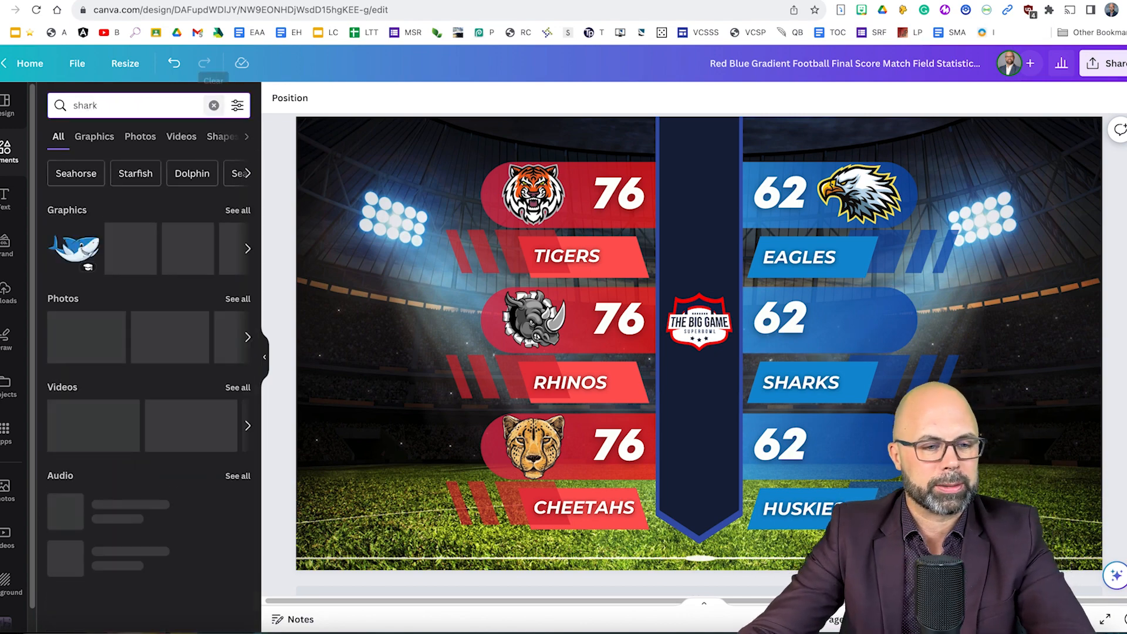
{"action": "left_click", "coordinate": [238, 210]}
{"action": "left_click", "coordinate": [144, 296]}
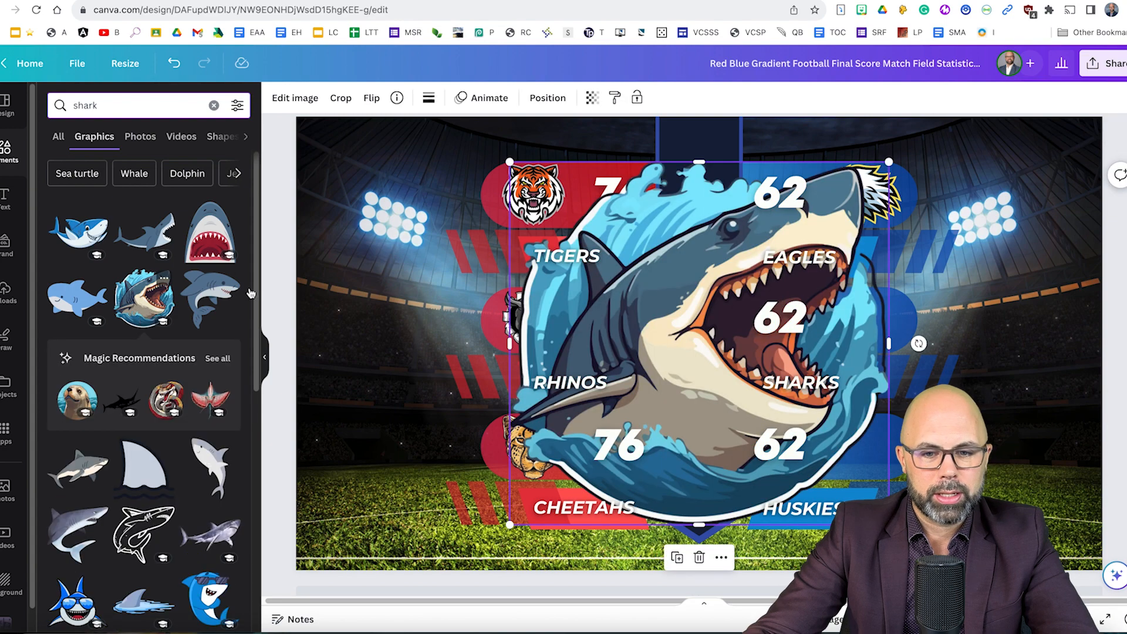
- Shrink the shark, move it beside the 62 in the second row, and flip it horizontally
{"action": "left_click_drag", "start_coordinate": [511, 160], "coordinate": [786, 427]}
{"action": "left_click_drag", "start_coordinate": [840, 456], "coordinate": [875, 299]}
{"action": "left_click", "coordinate": [376, 98]}
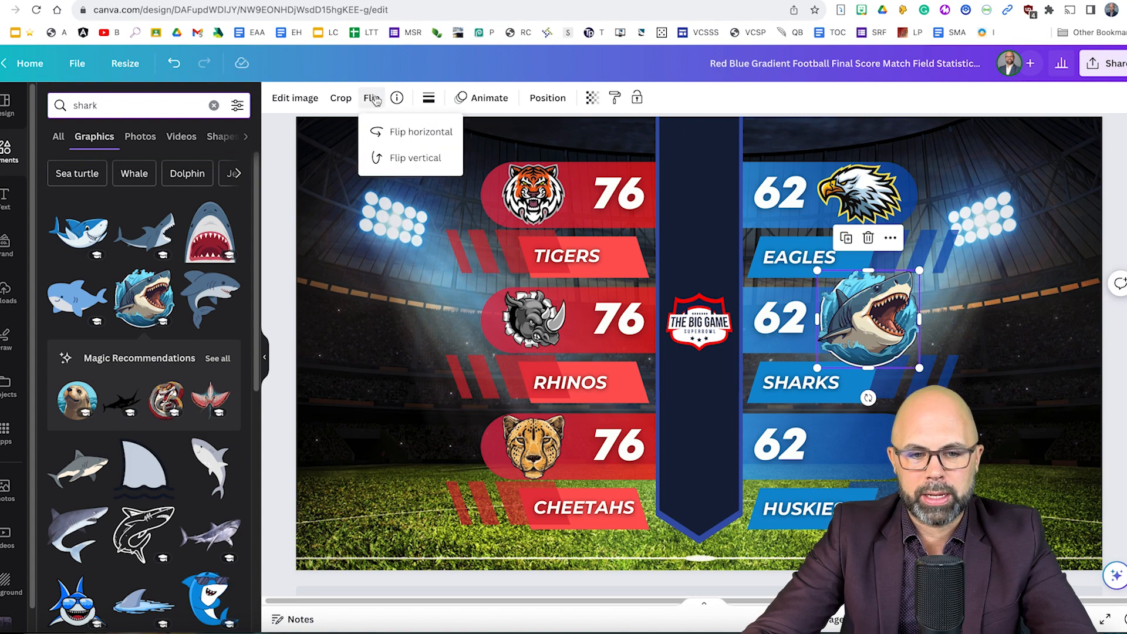
{"action": "left_click", "coordinate": [411, 137]}
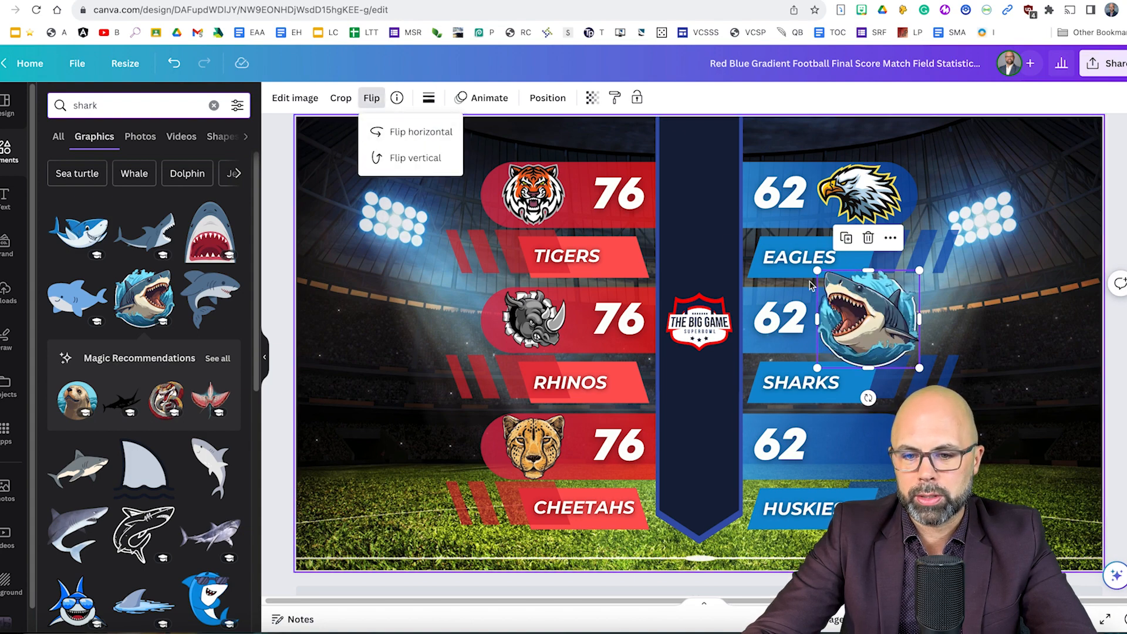
- Fit the shark within the height of the second row's blue score bar and centre it beneath the eagle
{"action": "left_click_drag", "start_coordinate": [817, 271], "coordinate": [843, 296]}
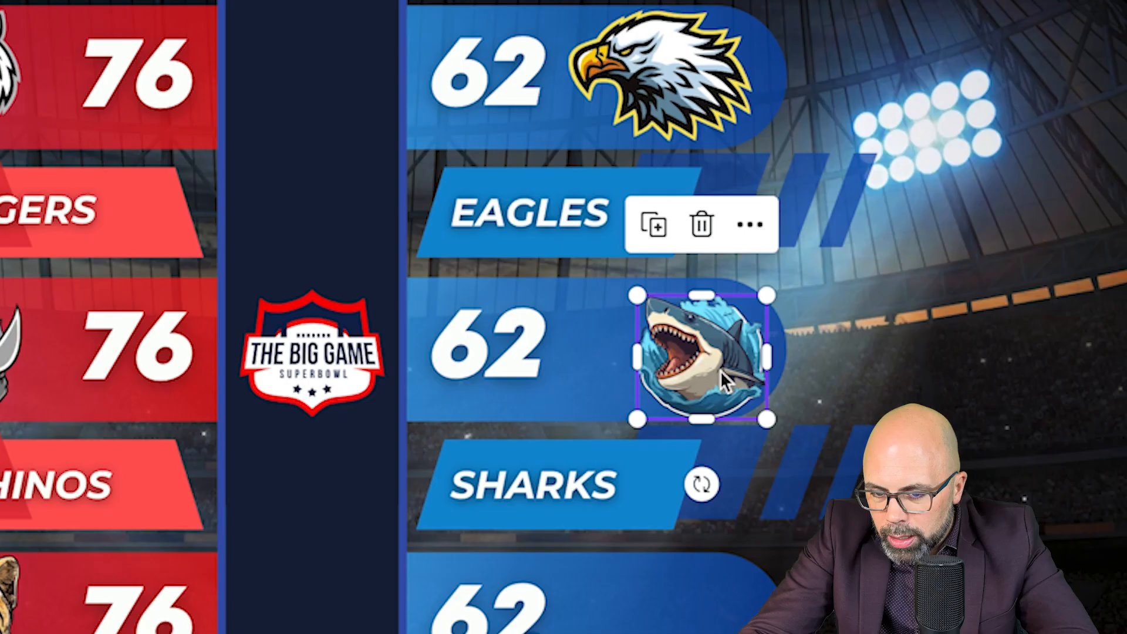
{"action": "left_click_drag", "start_coordinate": [642, 299], "coordinate": [626, 292]}
{"action": "left_click_drag", "start_coordinate": [695, 339], "coordinate": [657, 340]}
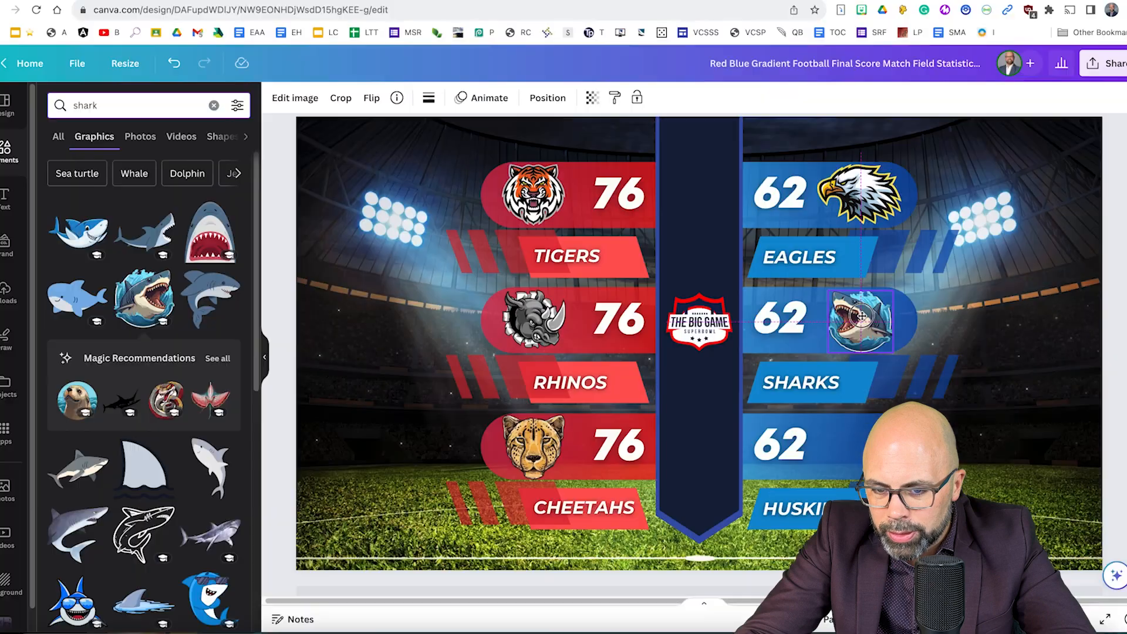
{"action": "left_click_drag", "start_coordinate": [861, 316], "coordinate": [861, 316]}
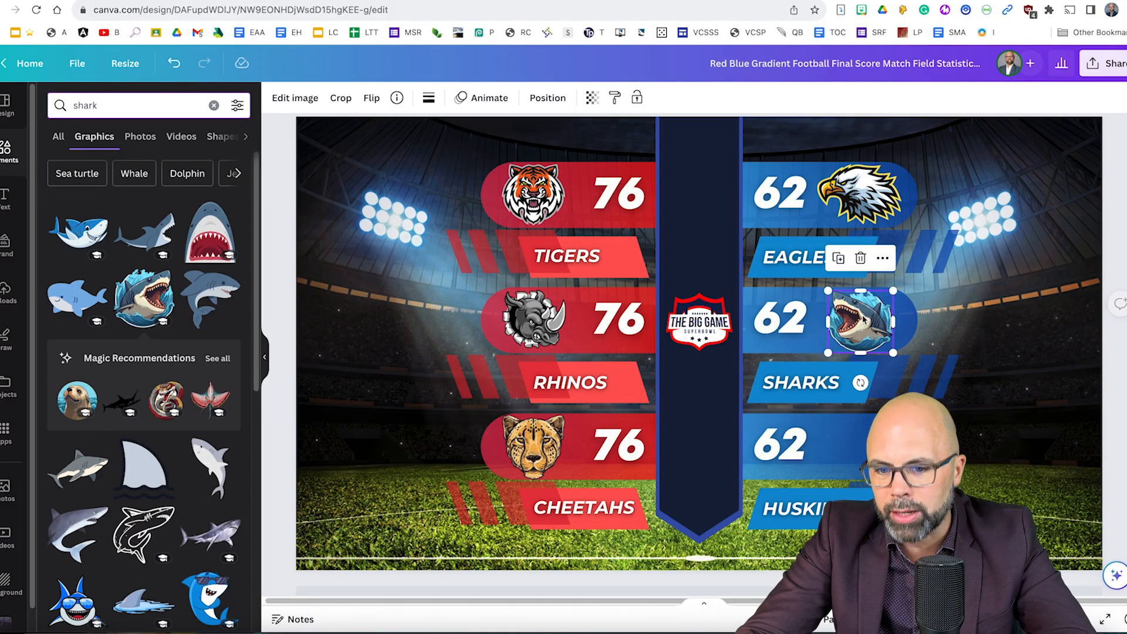
{"action": "left_click", "coordinate": [1109, 262]}
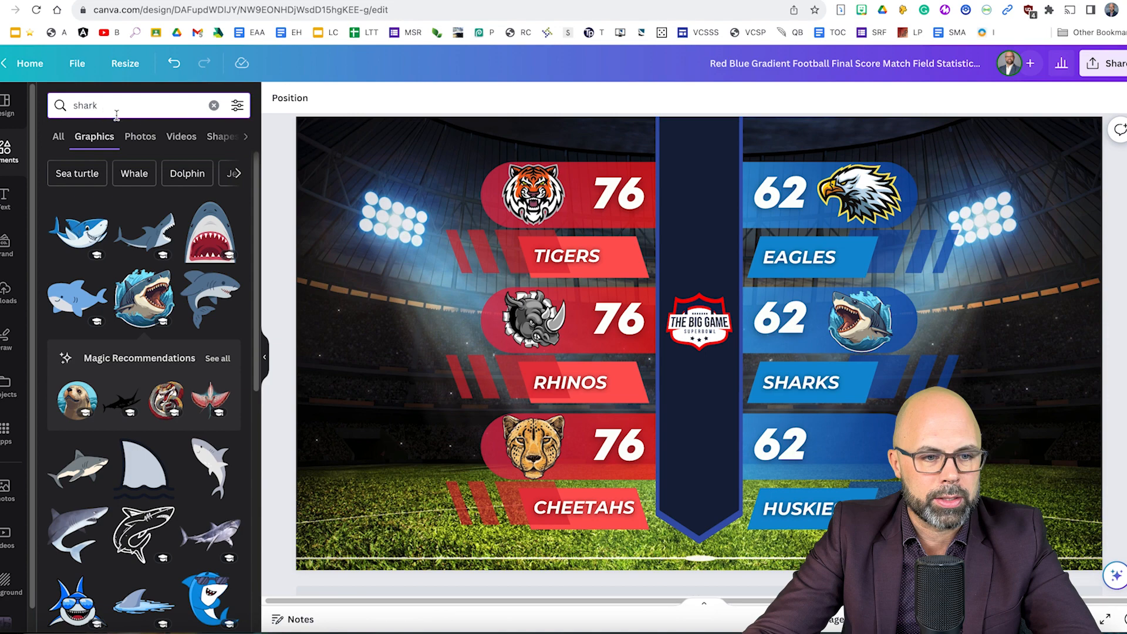
- Search the element graphics for husky, and try out and remove the husky head wearing sunglasses
{"action": "left_click", "coordinate": [177, 109]}
{"action": "type", "text": "husky"}
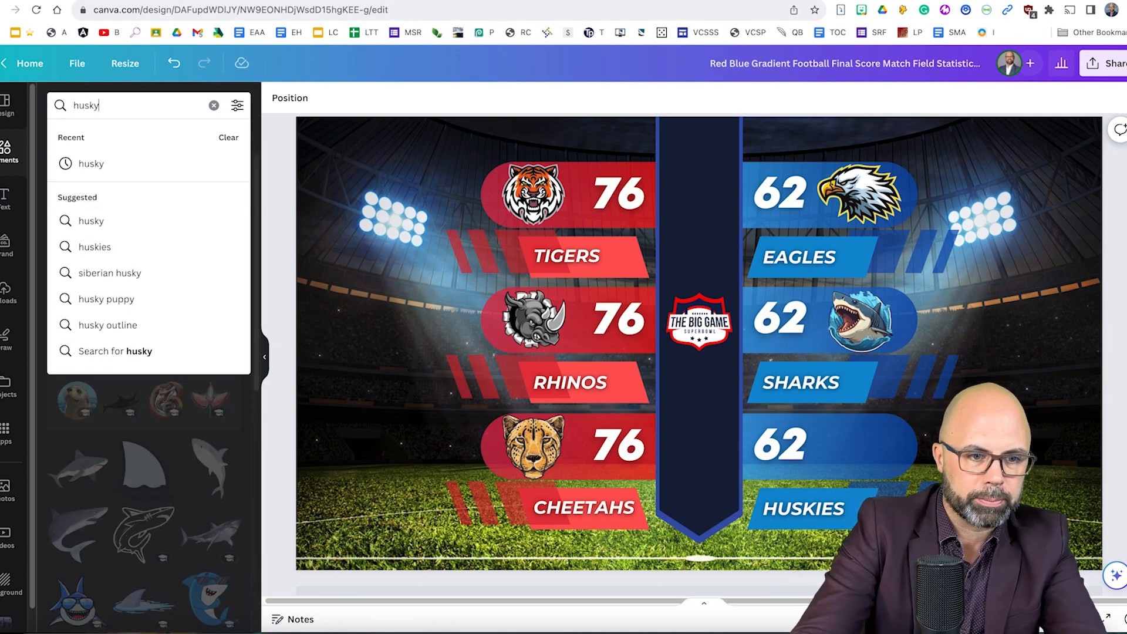
{"action": "key", "text": "Return"}
{"action": "scroll", "coordinate": [125, 325], "scroll_direction": "down", "scroll_amount": 3}
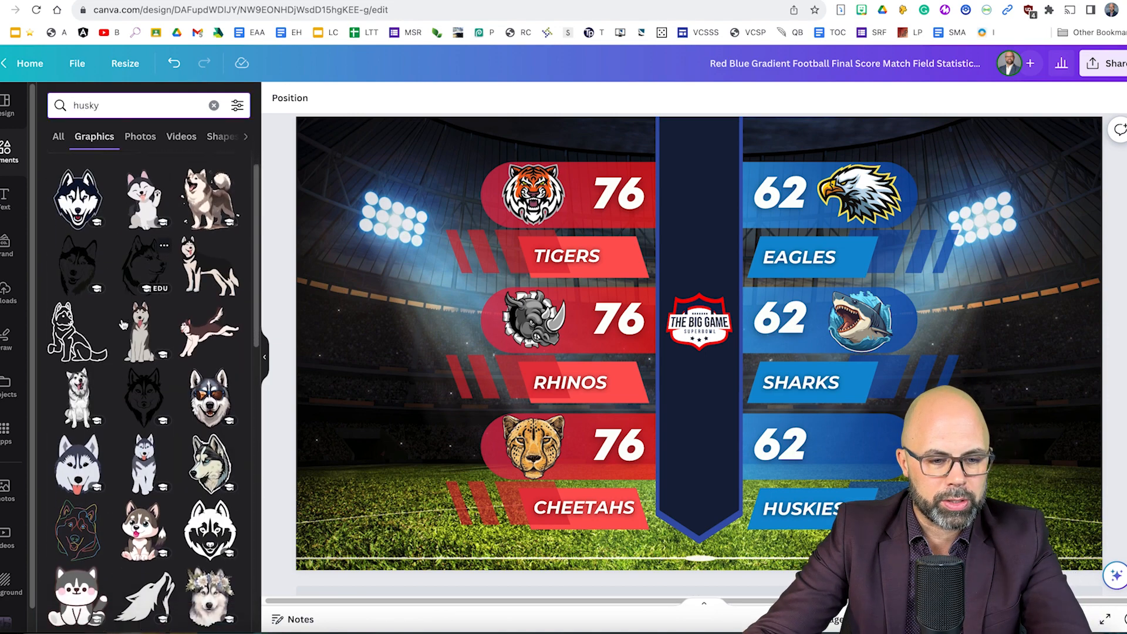
{"action": "left_click", "coordinate": [208, 314]}
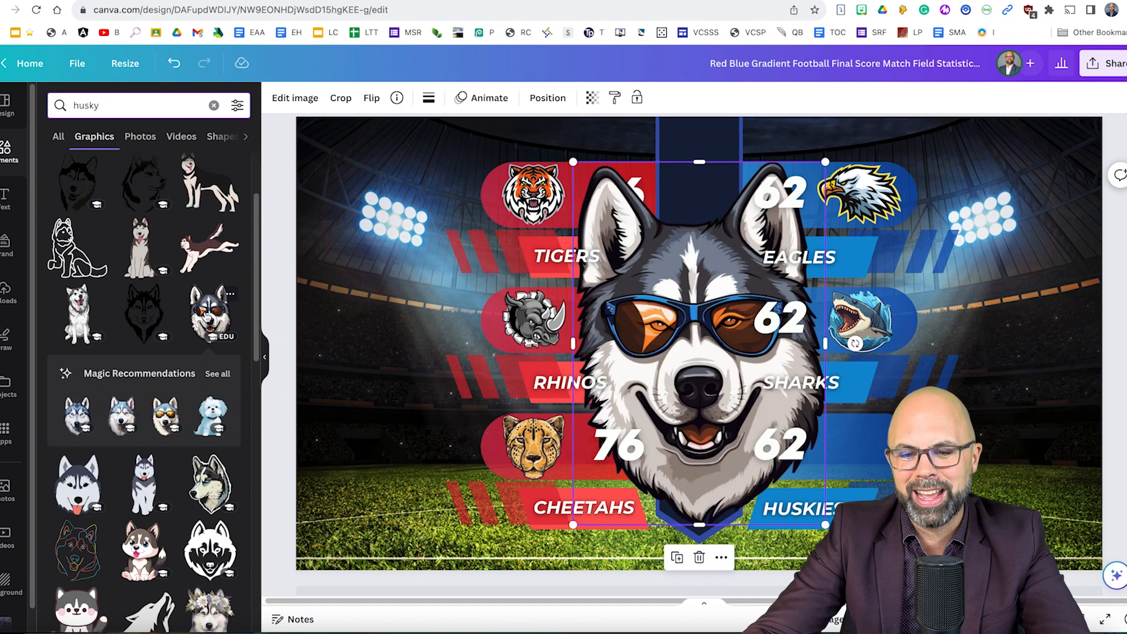
{"action": "key", "text": "Delete"}
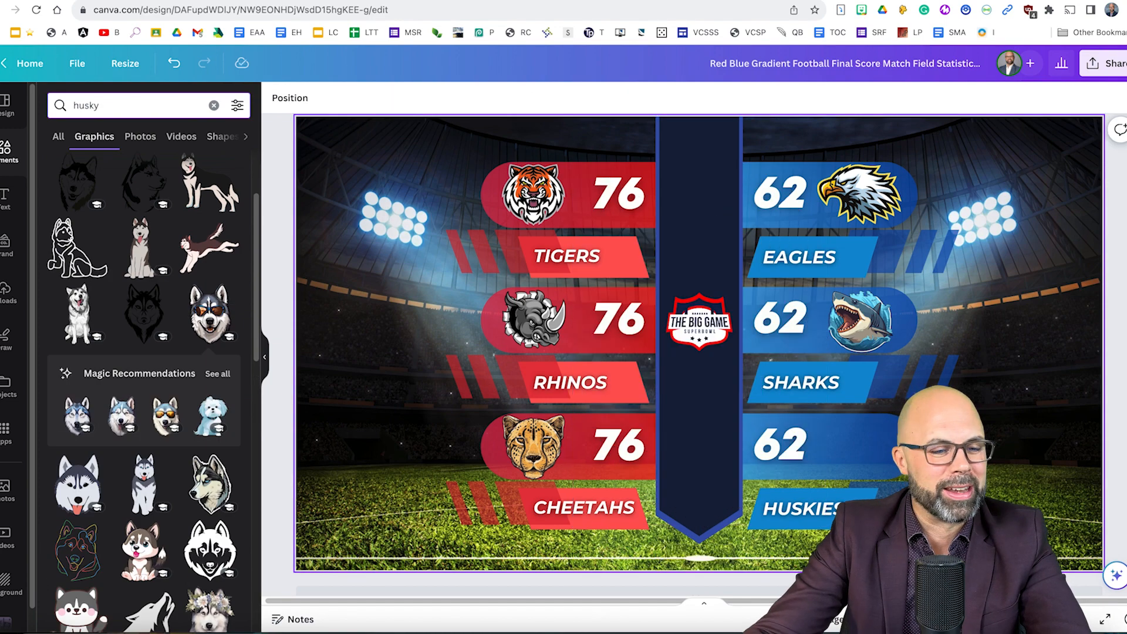
- Add the left-facing husky head with blue eyes and place it at logo size beside the 62 in the third row
{"action": "scroll", "coordinate": [175, 347], "scroll_direction": "down", "scroll_amount": 1}
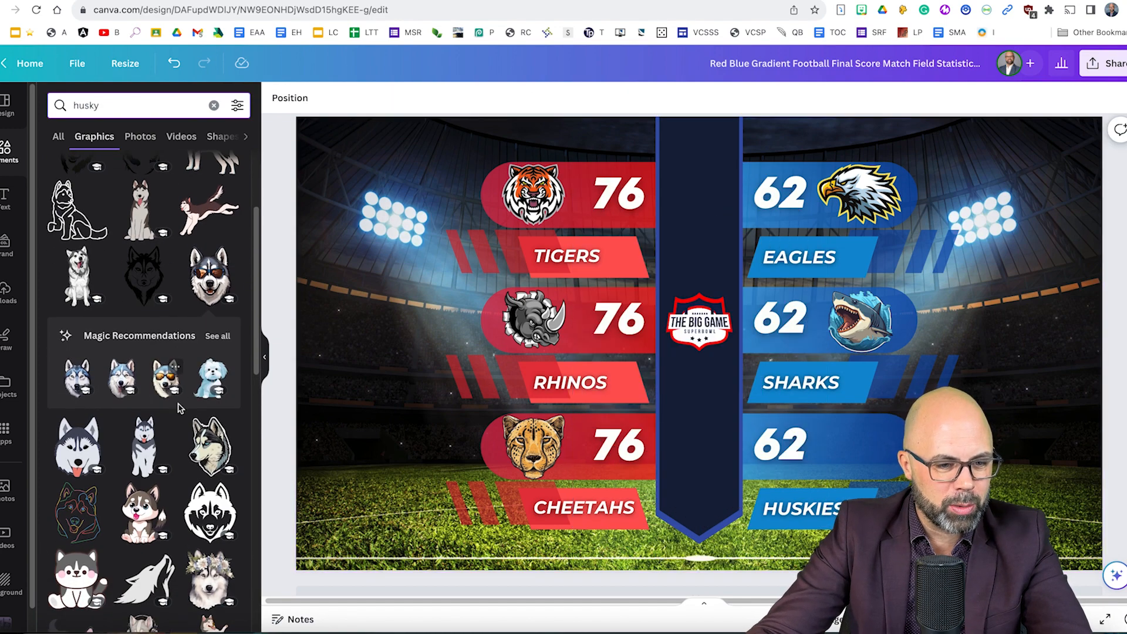
{"action": "scroll", "coordinate": [182, 409], "scroll_direction": "up", "scroll_amount": 2}
{"action": "scroll", "coordinate": [214, 385], "scroll_direction": "down", "scroll_amount": 4}
{"action": "left_click", "coordinate": [201, 366]}
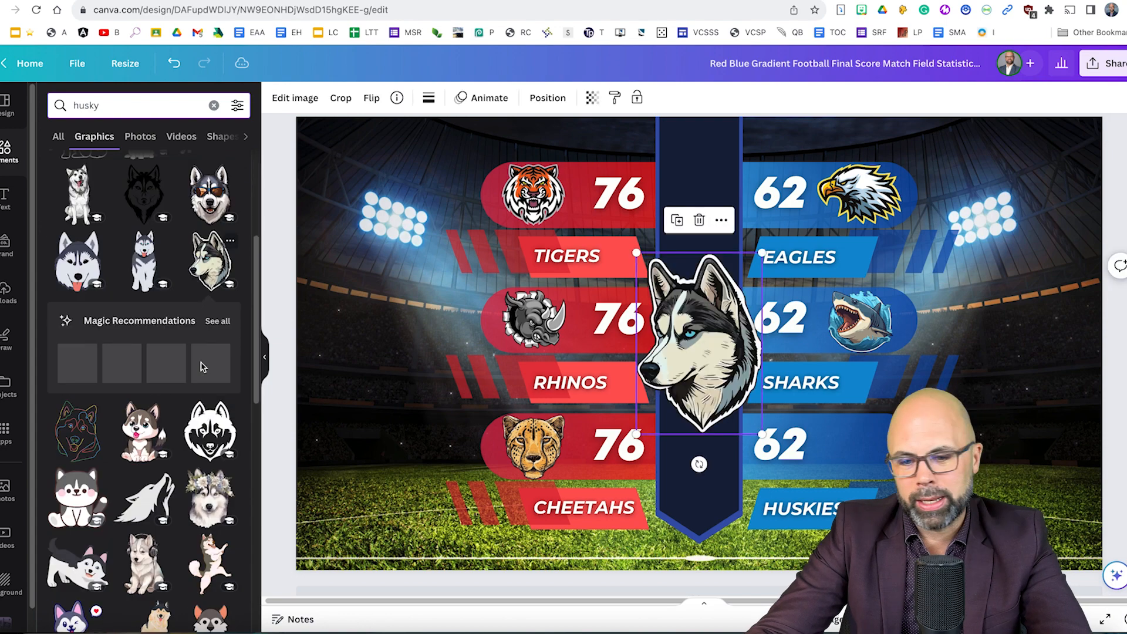
{"action": "left_click_drag", "start_coordinate": [686, 302], "coordinate": [847, 376]}
{"action": "left_click_drag", "start_coordinate": [798, 327], "coordinate": [857, 449]}
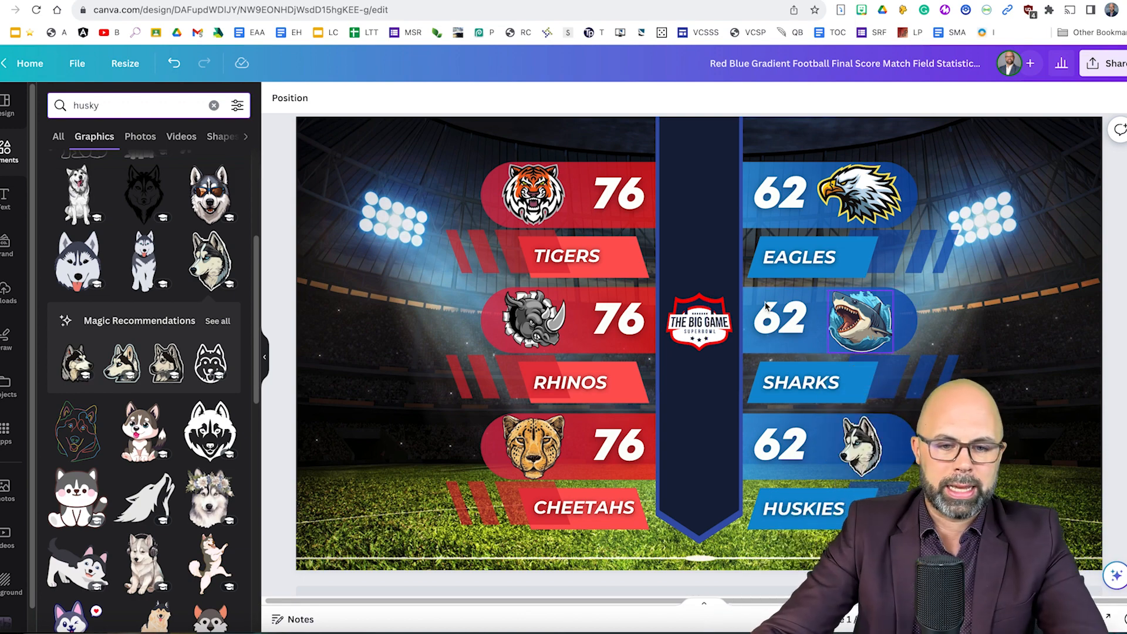
- Send the red slanted stripes in all three rows to the back, behind the Tigers, Rhinos and Cheetahs name plates
{"action": "left_click", "coordinate": [487, 251]}
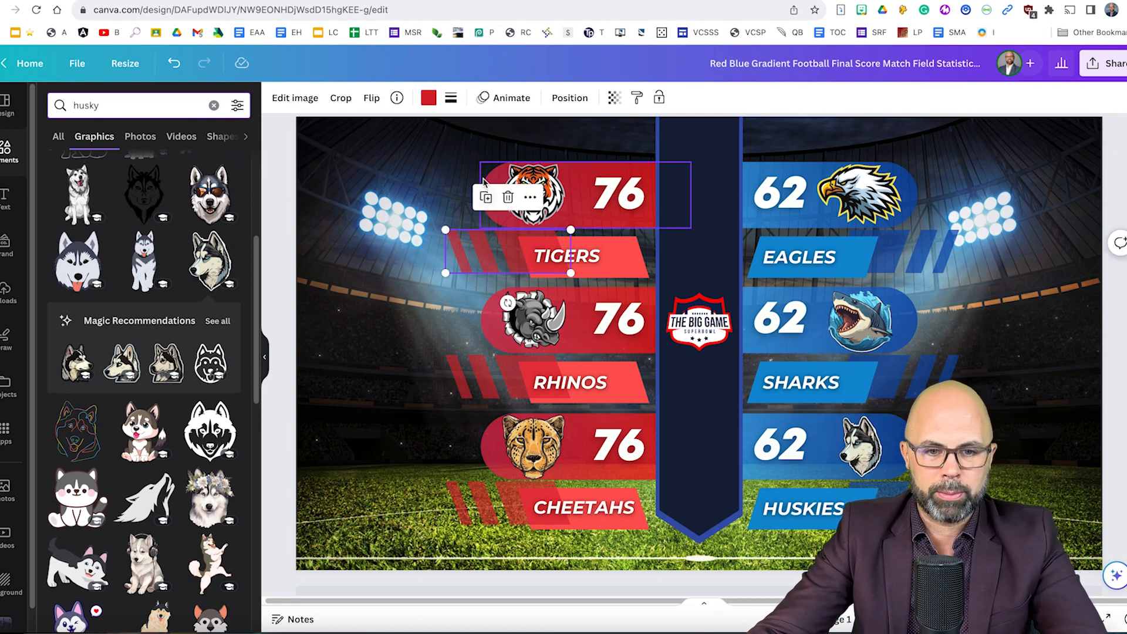
{"action": "left_click", "coordinate": [566, 98]}
{"action": "left_click", "coordinate": [199, 155]}
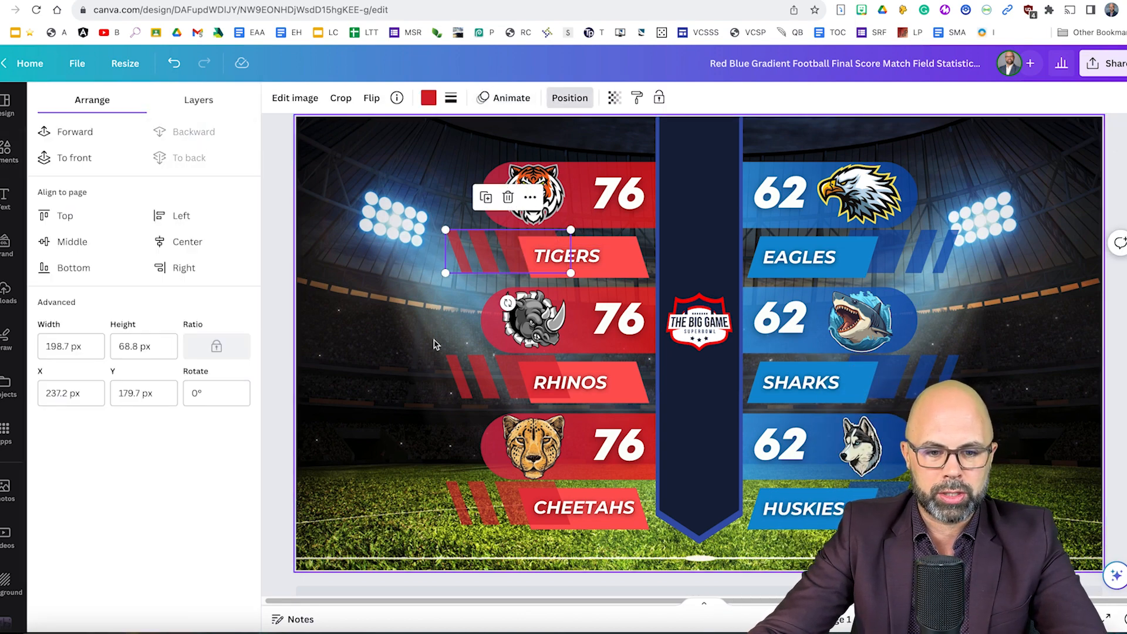
{"action": "left_click", "coordinate": [477, 372]}
{"action": "left_click", "coordinate": [213, 152]}
{"action": "left_click", "coordinate": [482, 498]}
{"action": "left_click", "coordinate": [205, 155]}
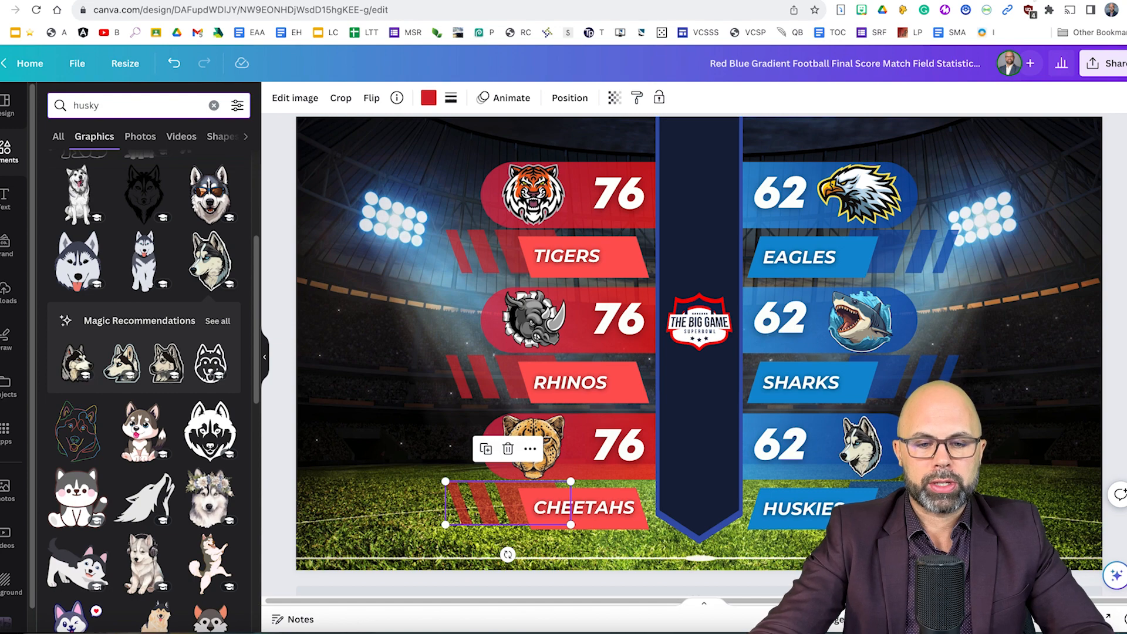
- Recolour the Rhinos name plate and its slanted stripes with the medium indigo-blue document colour
{"action": "left_click", "coordinate": [569, 298]}
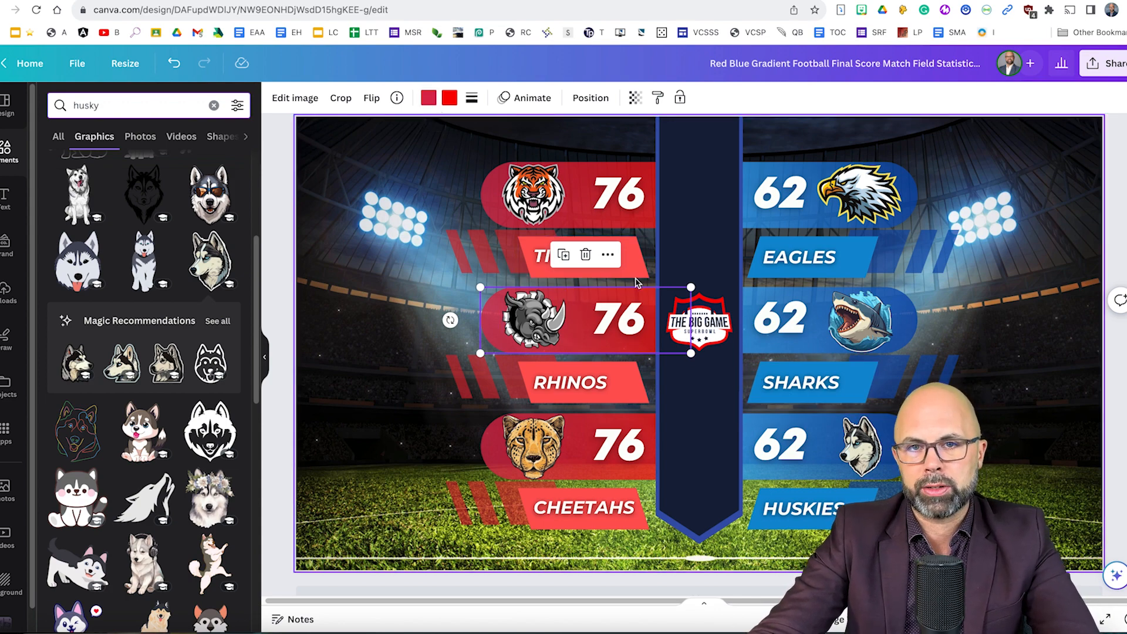
{"action": "left_click", "coordinate": [631, 386]}
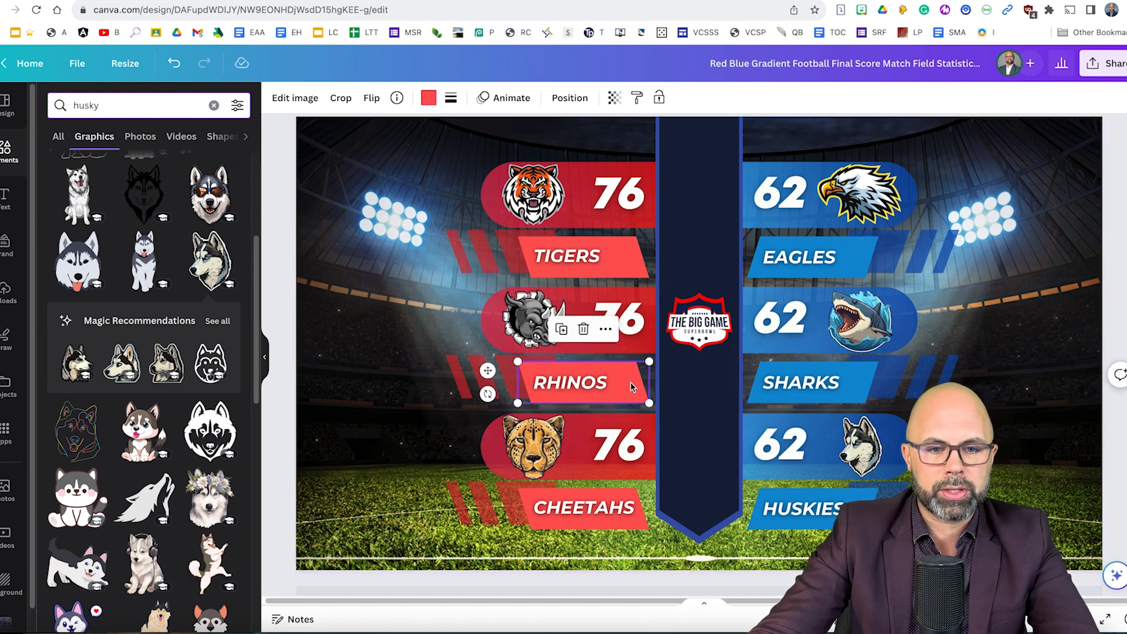
{"action": "left_click", "coordinate": [428, 98]}
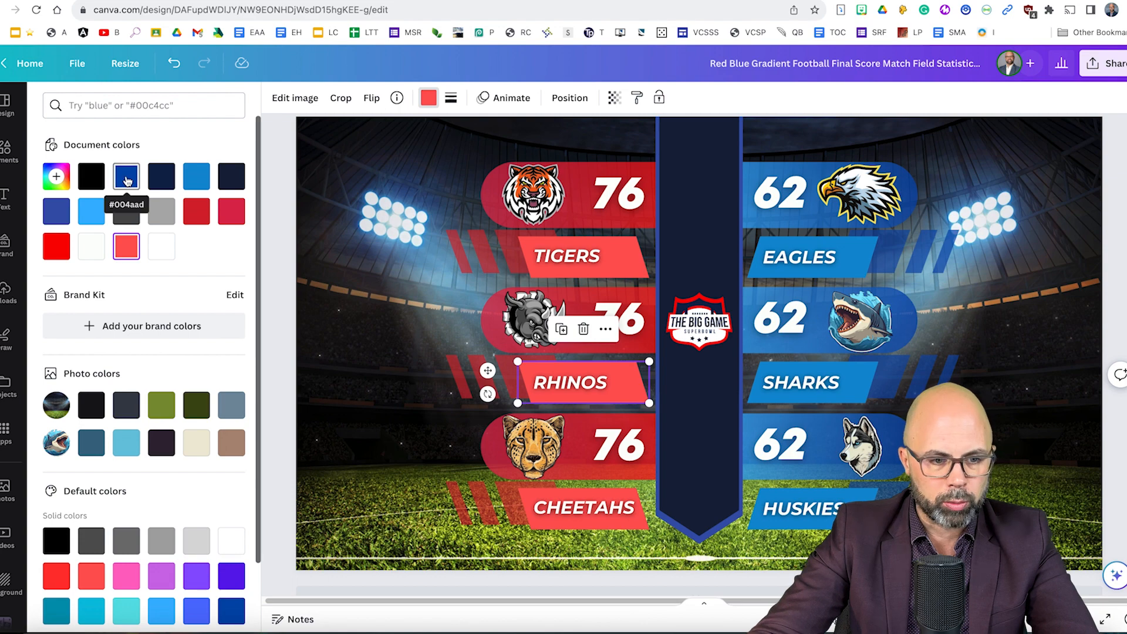
{"action": "left_click", "coordinate": [56, 212]}
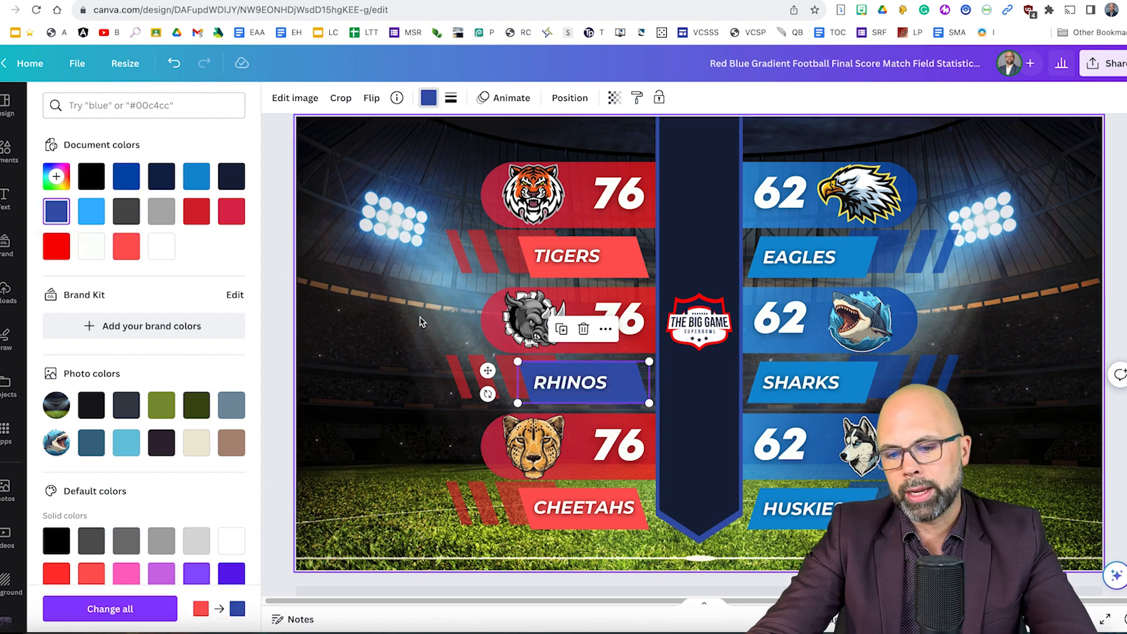
{"action": "left_click", "coordinate": [463, 366]}
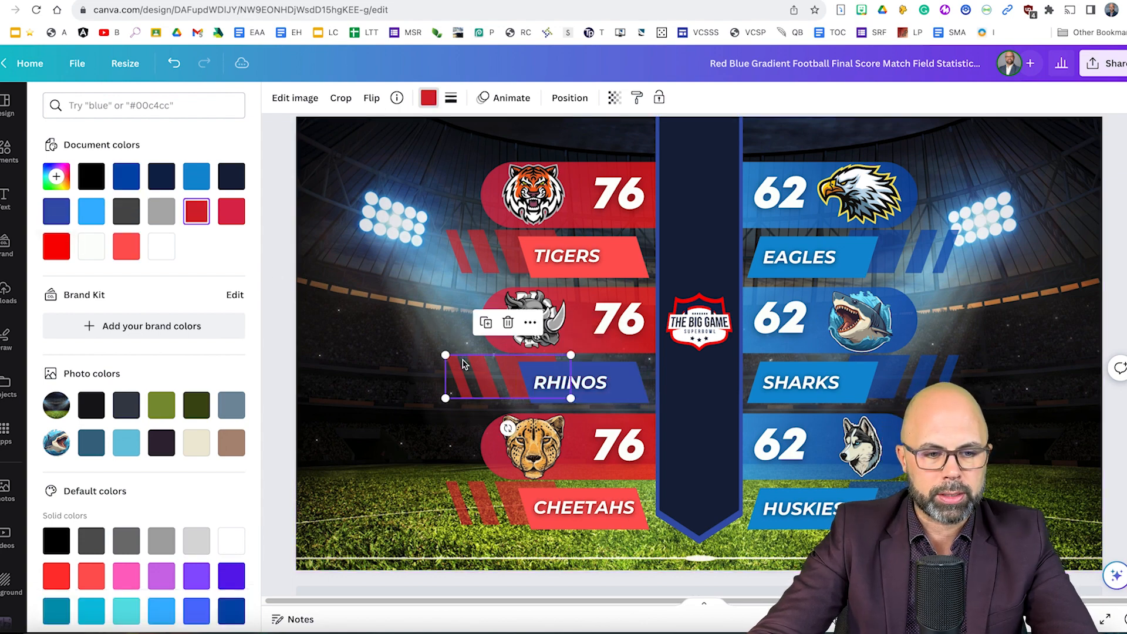
{"action": "left_click", "coordinate": [57, 211]}
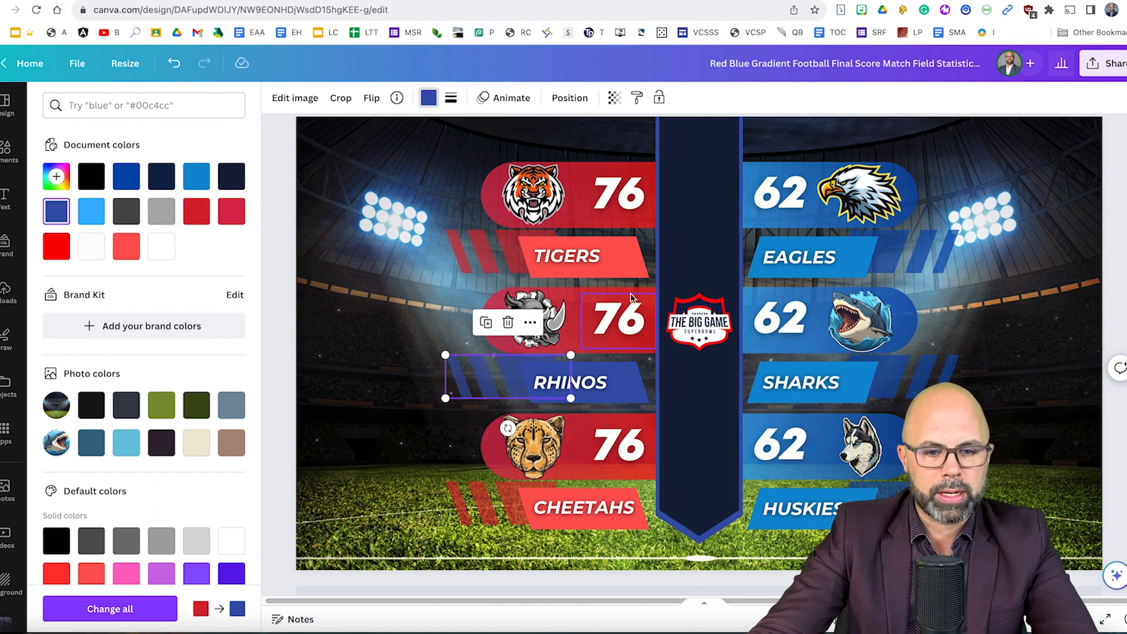
- Change the first gradient colour of the Rhinos' score bar to the same medium indigo-blue
{"action": "left_click", "coordinate": [567, 296]}
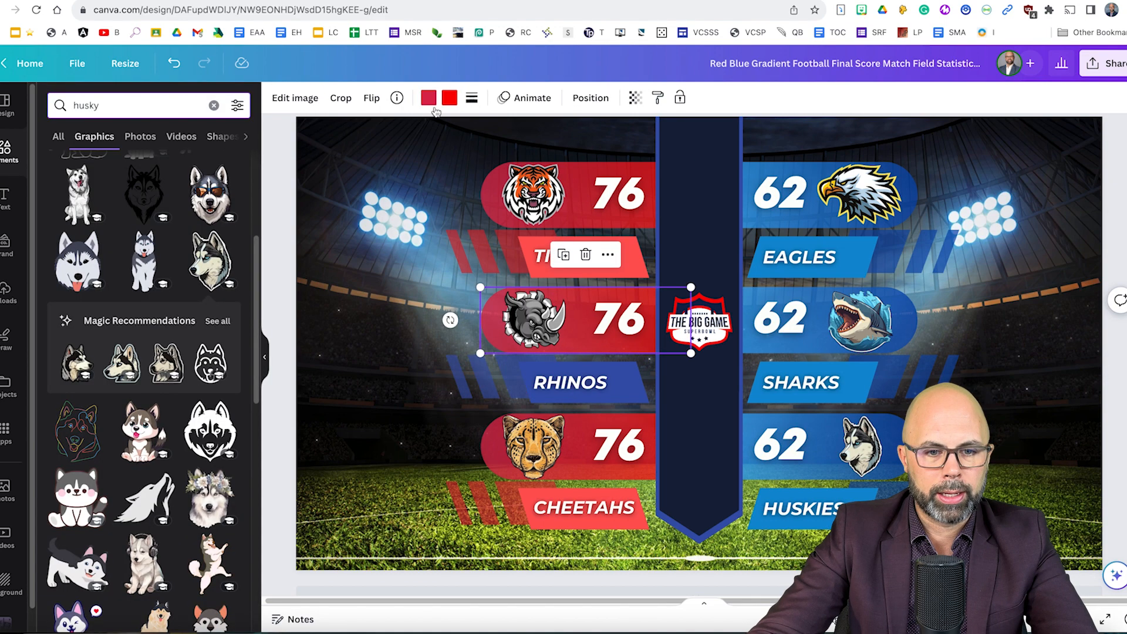
{"action": "left_click", "coordinate": [430, 99]}
{"action": "left_click", "coordinate": [57, 211]}
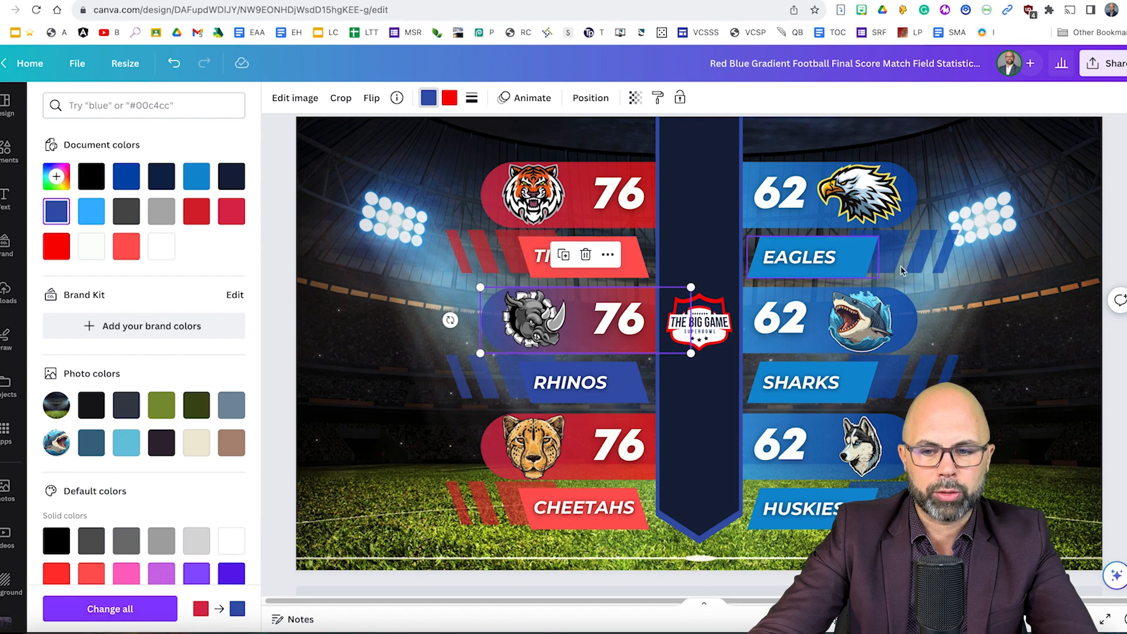
{"action": "left_click", "coordinate": [1116, 217]}
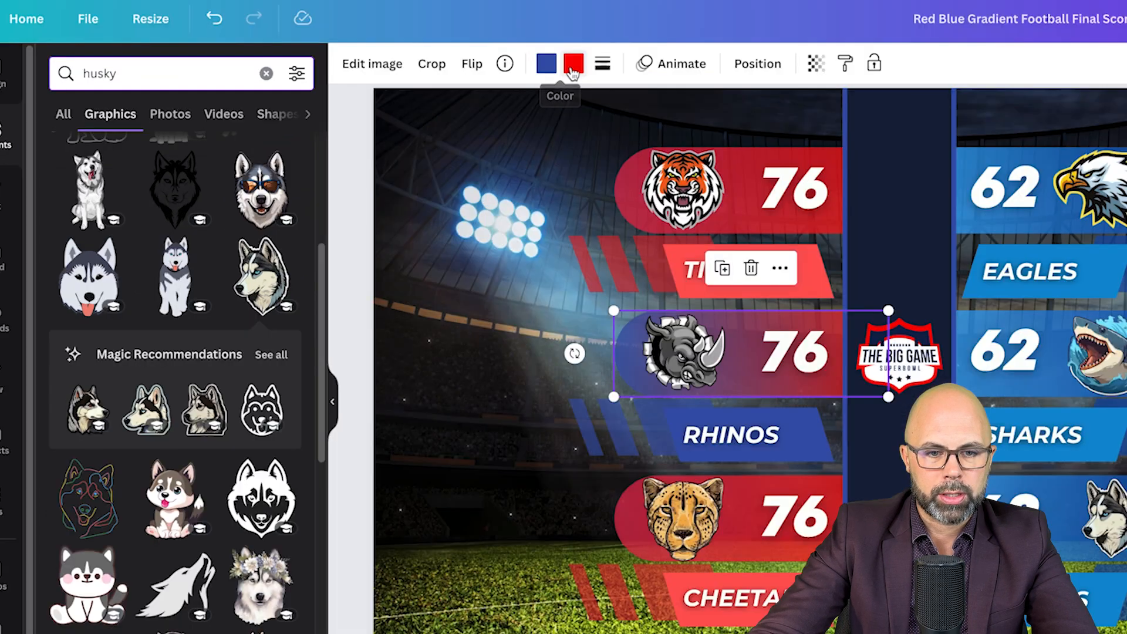
- Change the second gradient colour of the Rhinos' score bar to black (#000000)
{"action": "left_click", "coordinate": [449, 97]}
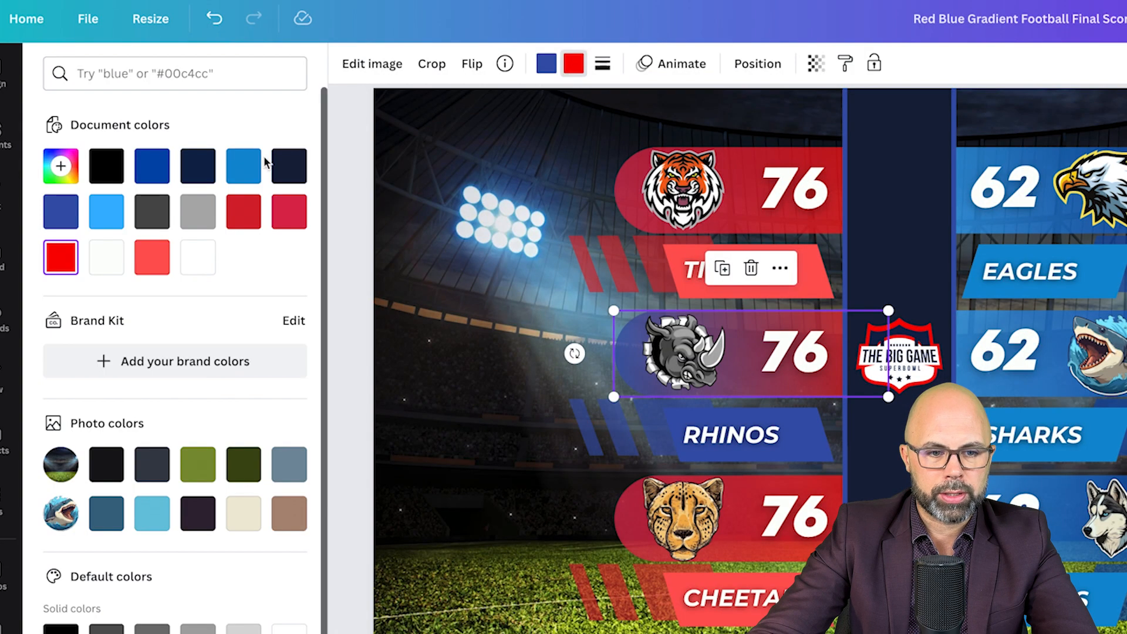
{"action": "left_click", "coordinate": [120, 174]}
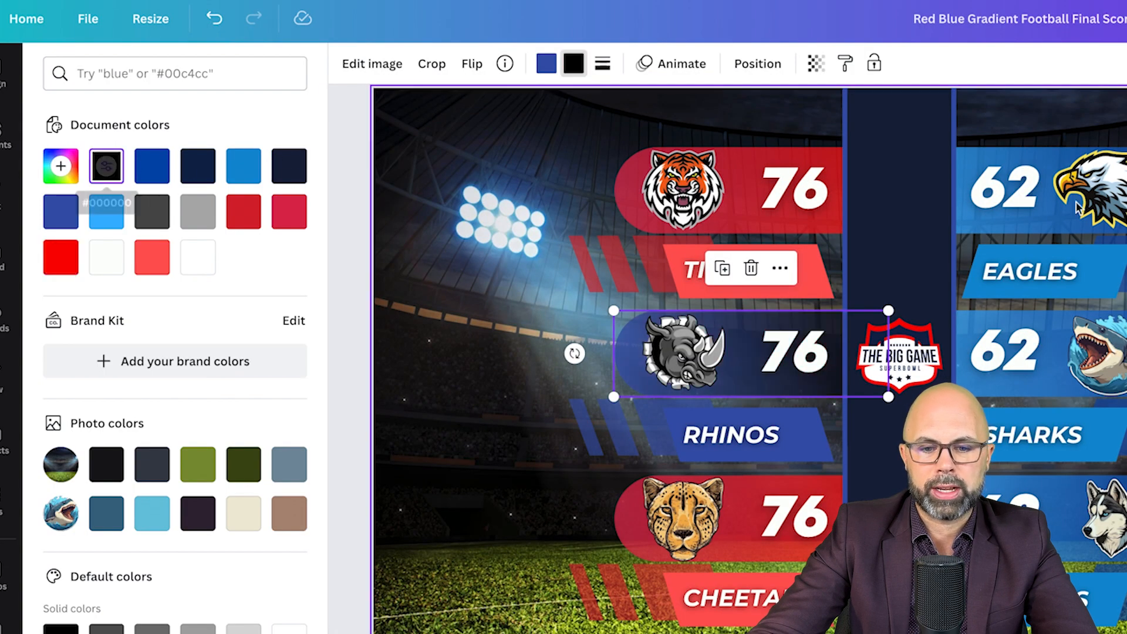
{"action": "left_click", "coordinate": [1120, 236]}
{"action": "left_click", "coordinate": [1119, 237]}
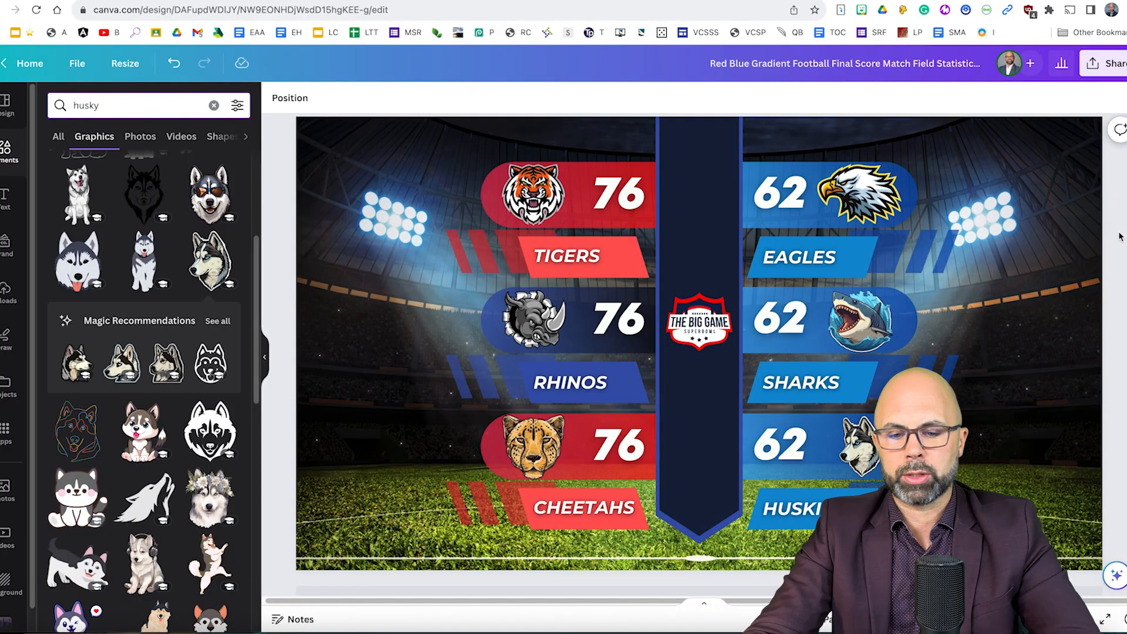
- Recolour the Cheetahs' name plate and stripes yellow with a yellow-to-orange score bar, and the Eagles' plate and stripes green with a yellow-to-green bar
{"action": "left_click", "coordinate": [587, 446]}
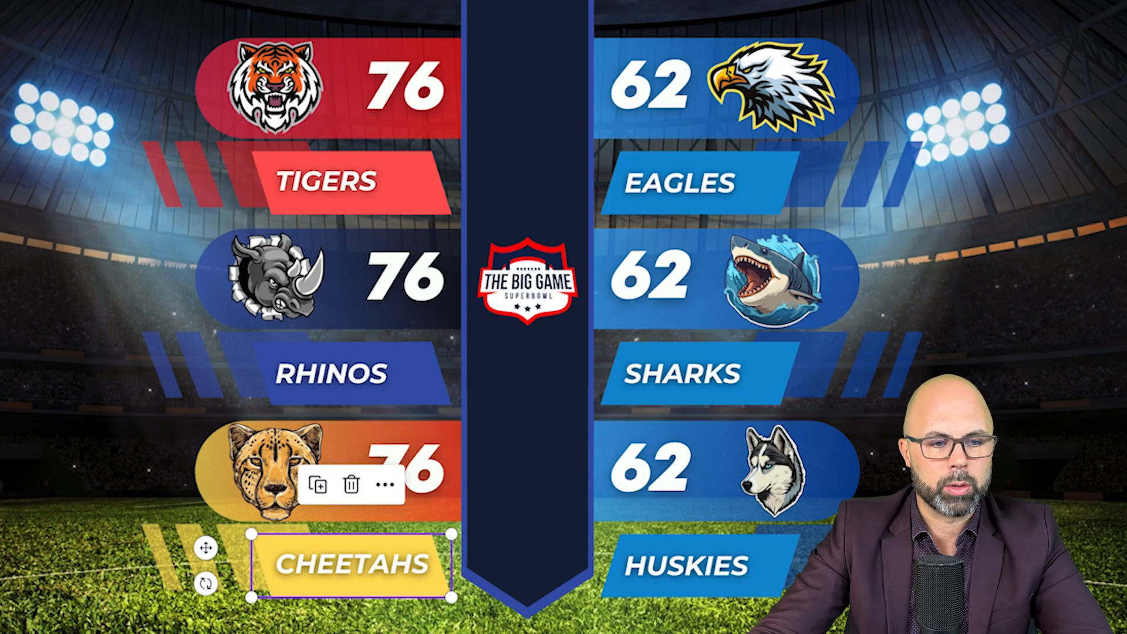
{"action": "left_click", "coordinate": [447, 426]}
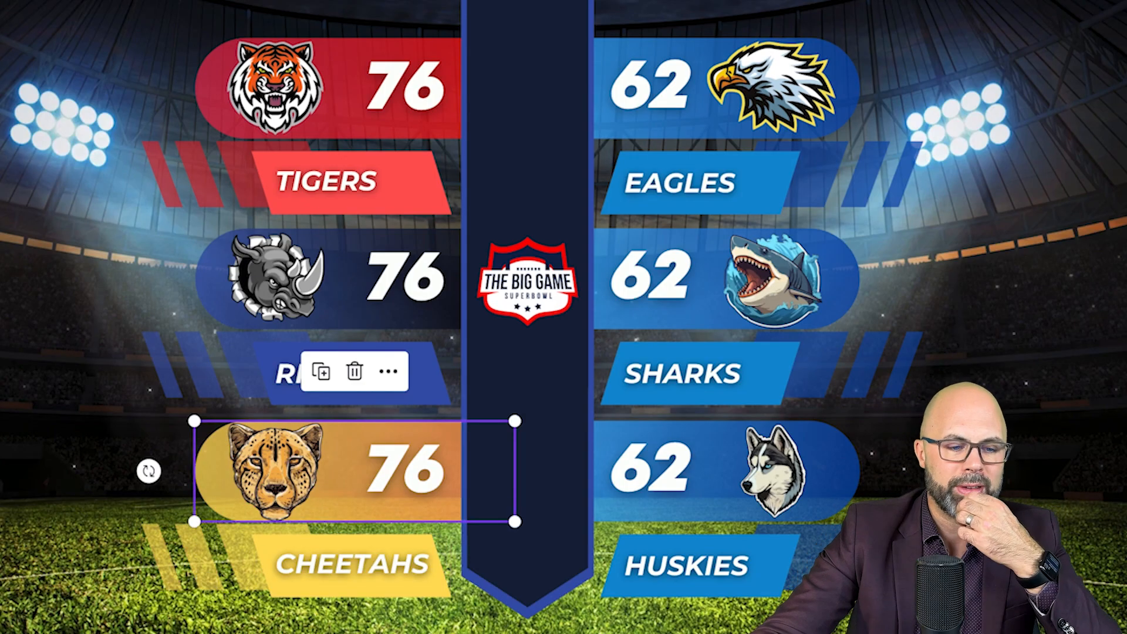
{"action": "left_click", "coordinate": [657, 93]}
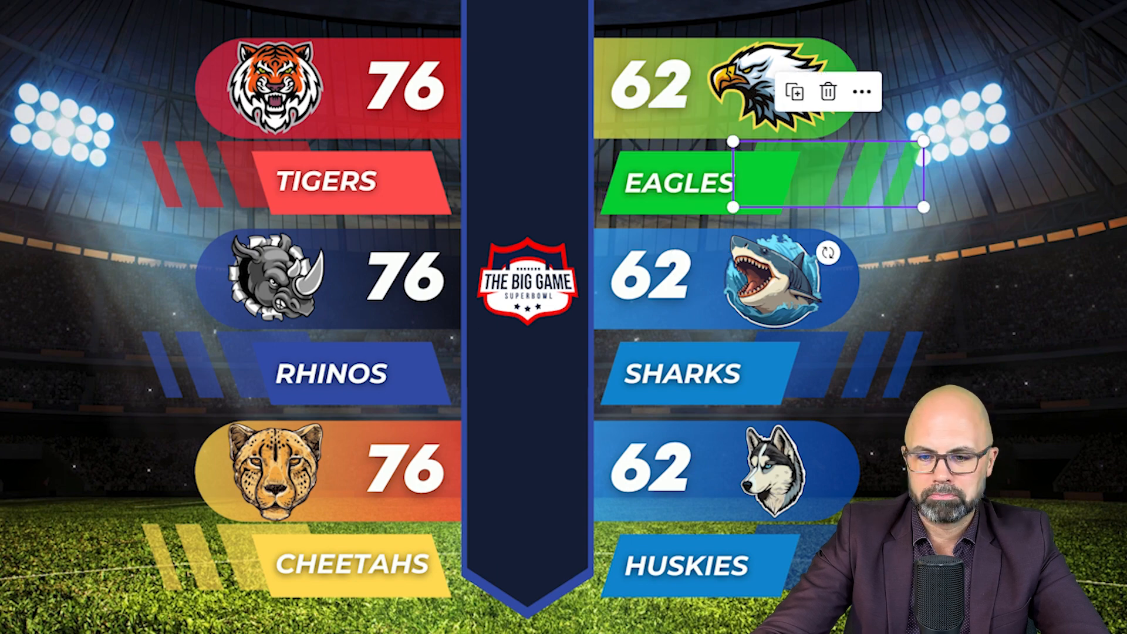
- Recolour the Huskies' name plate and stripes black and give their score bar a dark grey-to-black gradient
{"action": "left_click", "coordinate": [844, 469]}
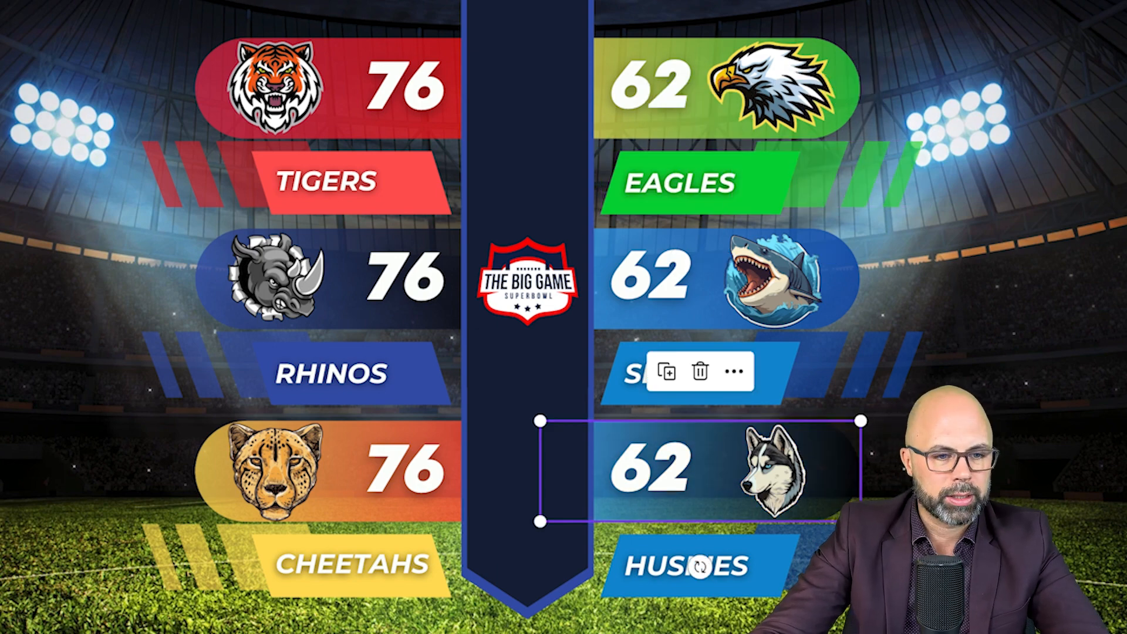
{"action": "left_click", "coordinate": [766, 569]}
{"action": "left_click", "coordinate": [815, 545]}
- Recolour the Eagles' name plate and stripes orange and give their score bar a yellow-to-orange gradient
{"action": "left_click", "coordinate": [783, 194]}
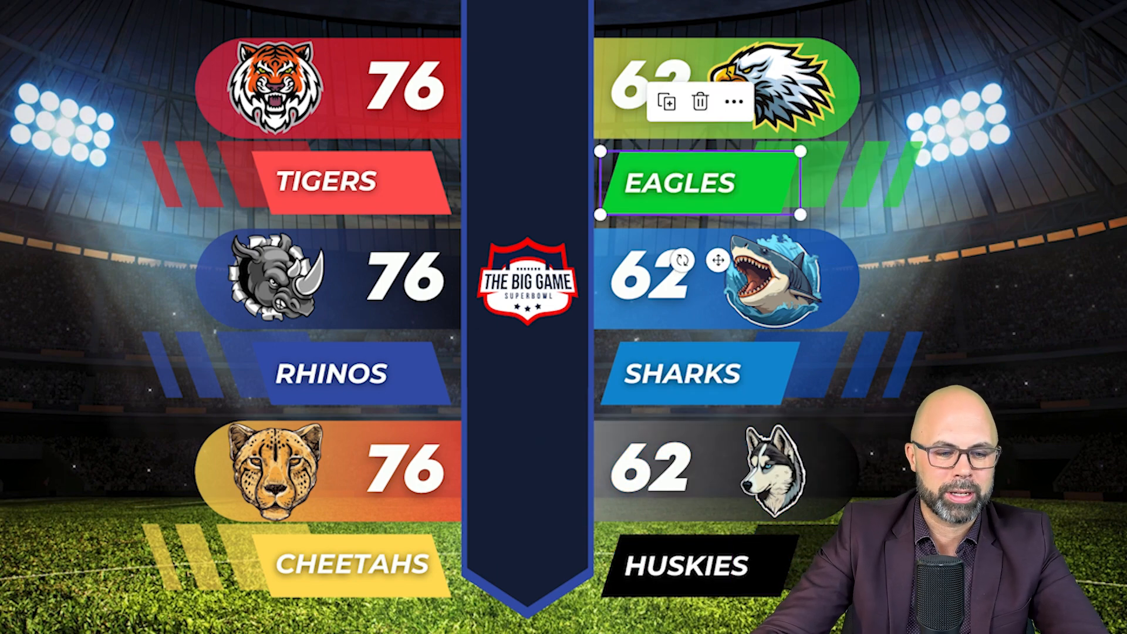
{"action": "left_click", "coordinate": [819, 176]}
{"action": "left_click", "coordinate": [682, 46]}
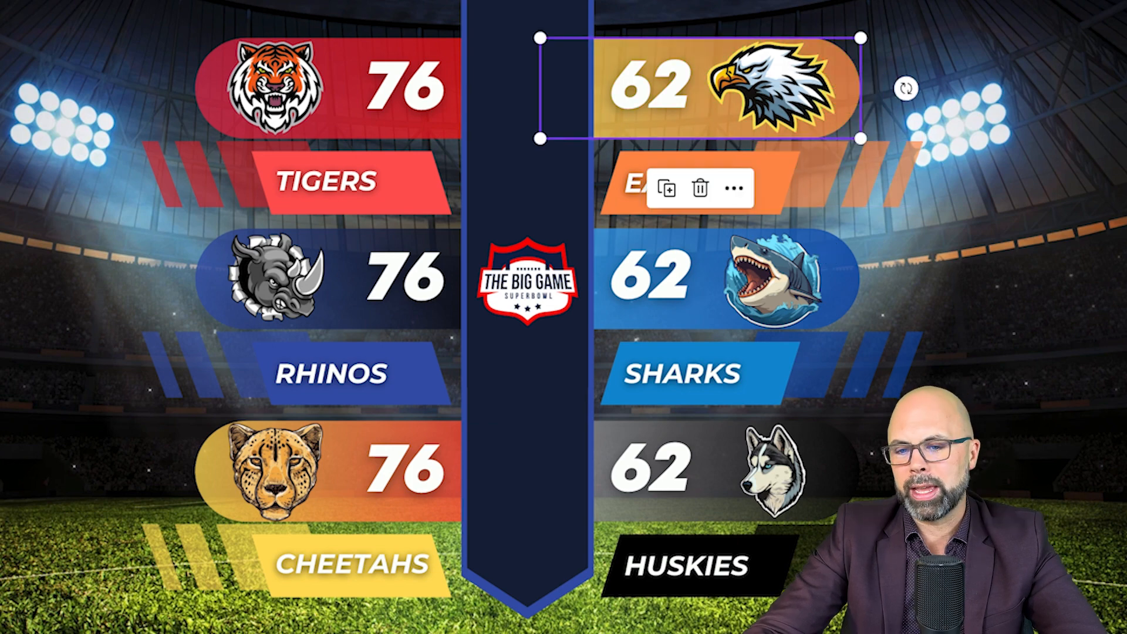
- Recolour the Eagles' name plate and stripes purple and give their score bar a yellow-to-purple gradient
{"action": "left_click", "coordinate": [763, 167]}
{"action": "left_click", "coordinate": [813, 174]}
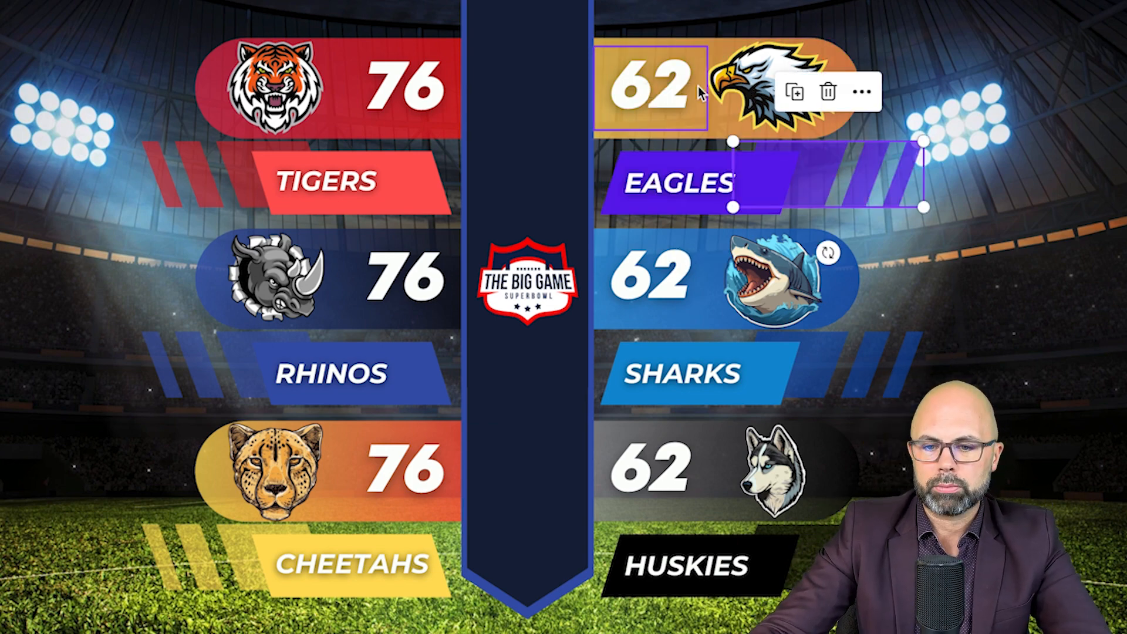
{"action": "left_click", "coordinate": [719, 126]}
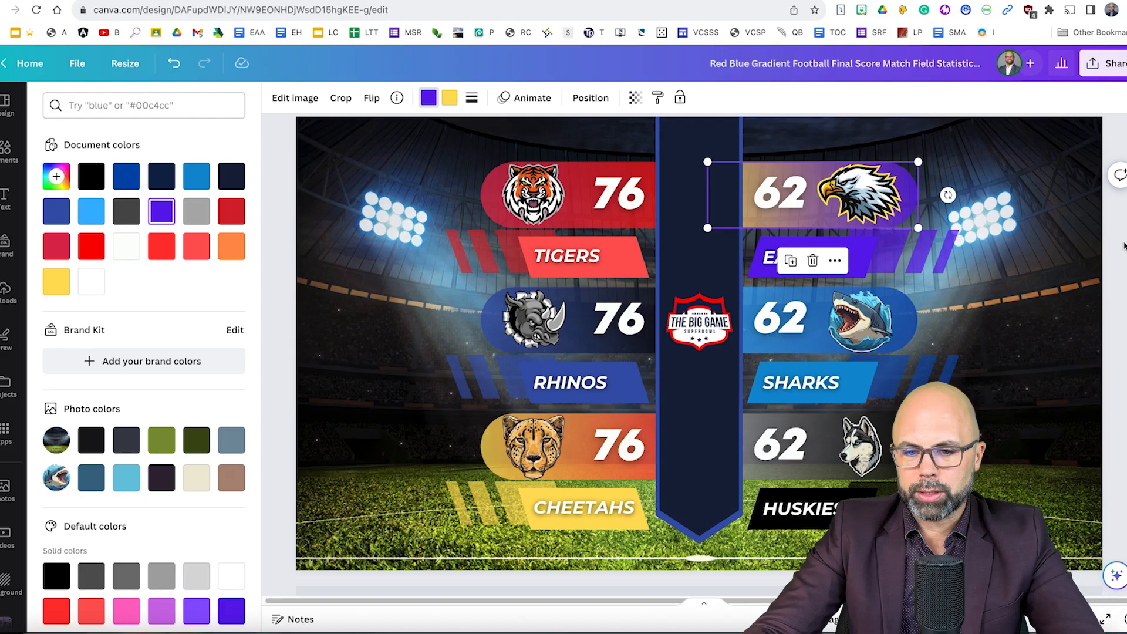
{"action": "left_click", "coordinate": [1124, 247]}
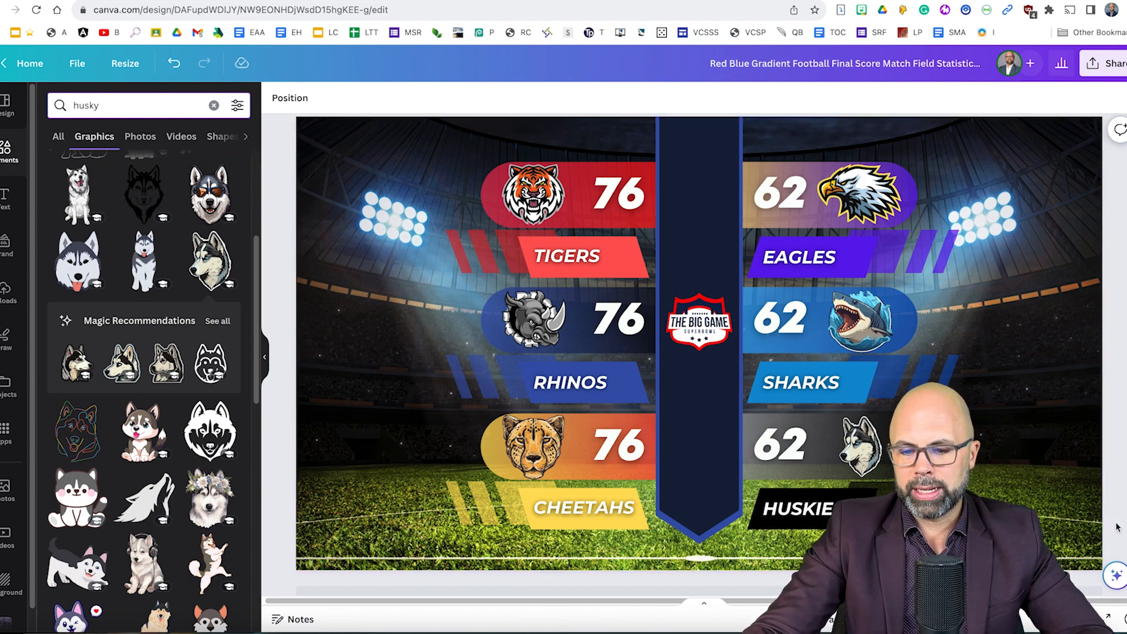
- Scale down all scoreboard elements together and centre them lower on the page, leaving room for a heading above
{"action": "left_click_drag", "start_coordinate": [1115, 534], "coordinate": [448, 127]}
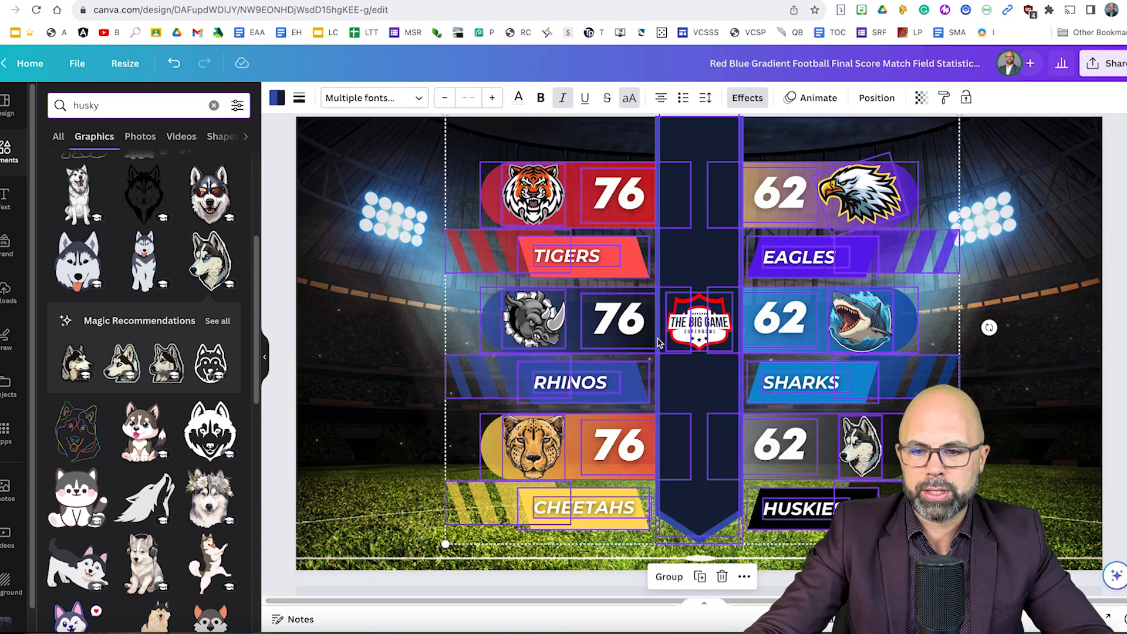
{"action": "left_click_drag", "start_coordinate": [958, 116], "coordinate": [873, 223]}
{"action": "left_click_drag", "start_coordinate": [632, 306], "coordinate": [676, 316]}
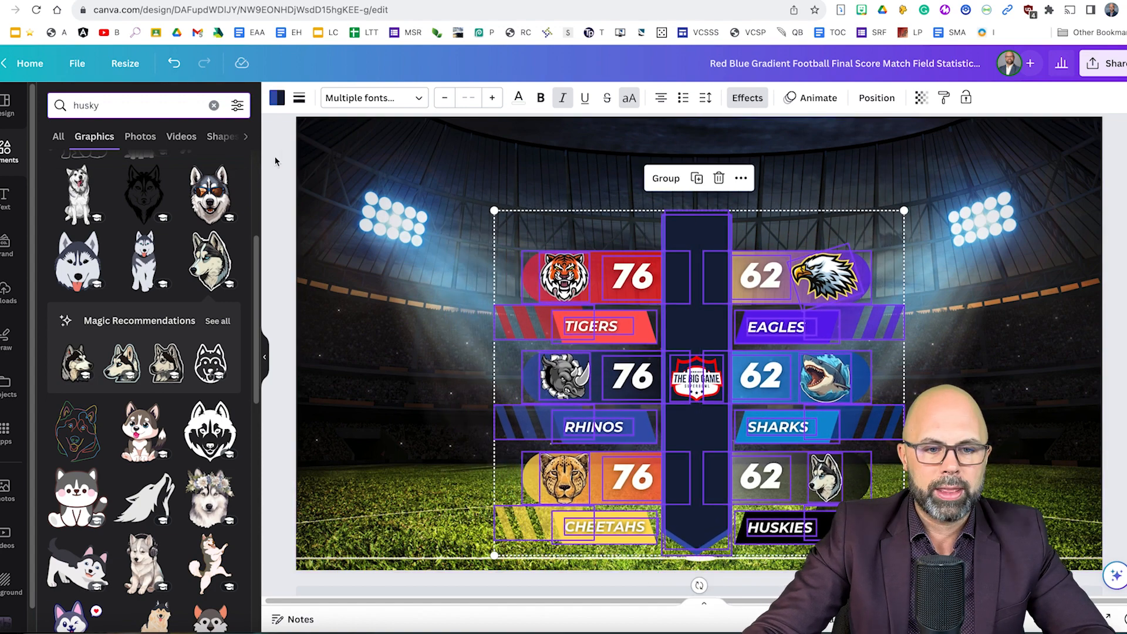
{"action": "left_click", "coordinate": [272, 174]}
- Add a heading reading "Intramurals Season 1" and place it centred above the scoreboard
{"action": "left_click", "coordinate": [6, 198]}
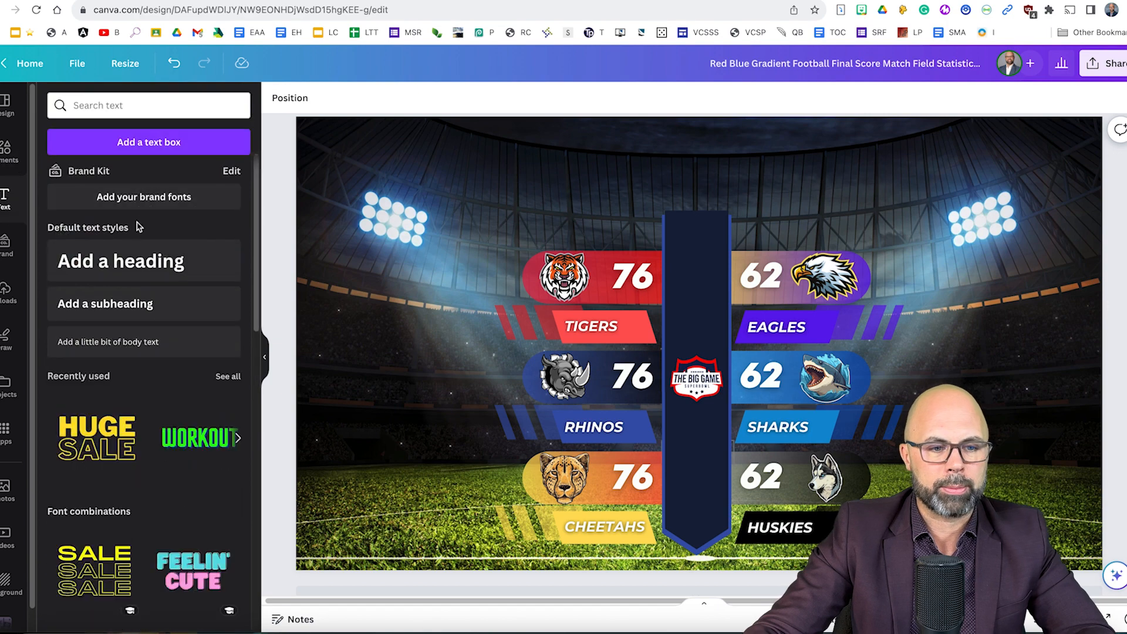
{"action": "left_click", "coordinate": [121, 262]}
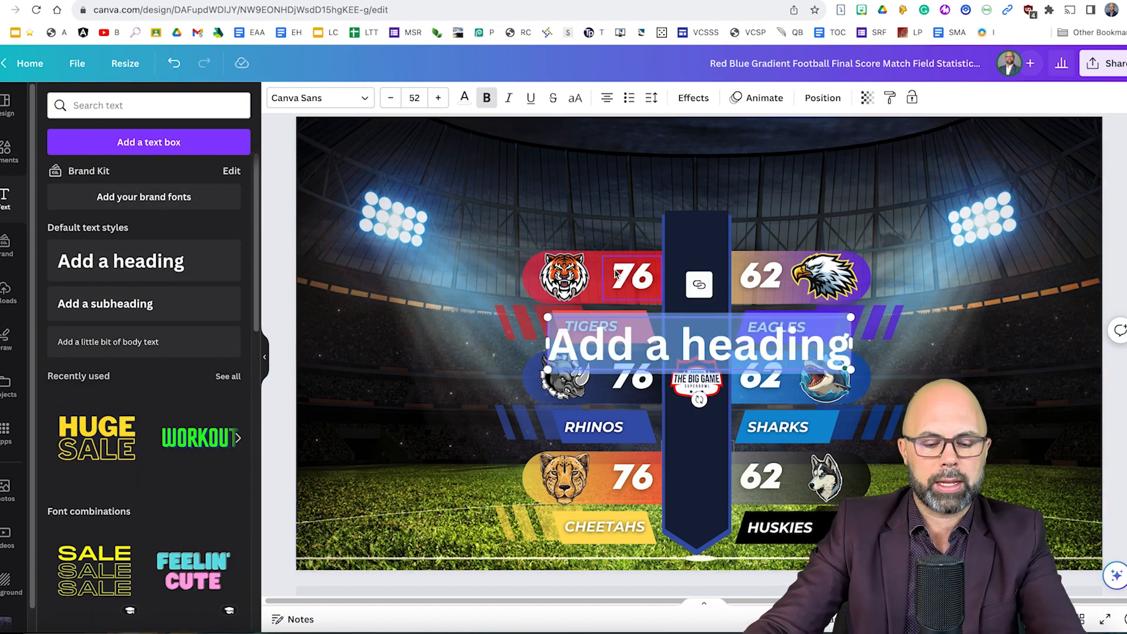
{"action": "type", "text": "Intra,u"}
{"action": "key", "text": "BackSpace"}
{"action": "key", "text": "BackSpace"}
{"action": "type", "text": "murals Season 1"}
{"action": "left_click_drag", "start_coordinate": [688, 318], "coordinate": [693, 153]}
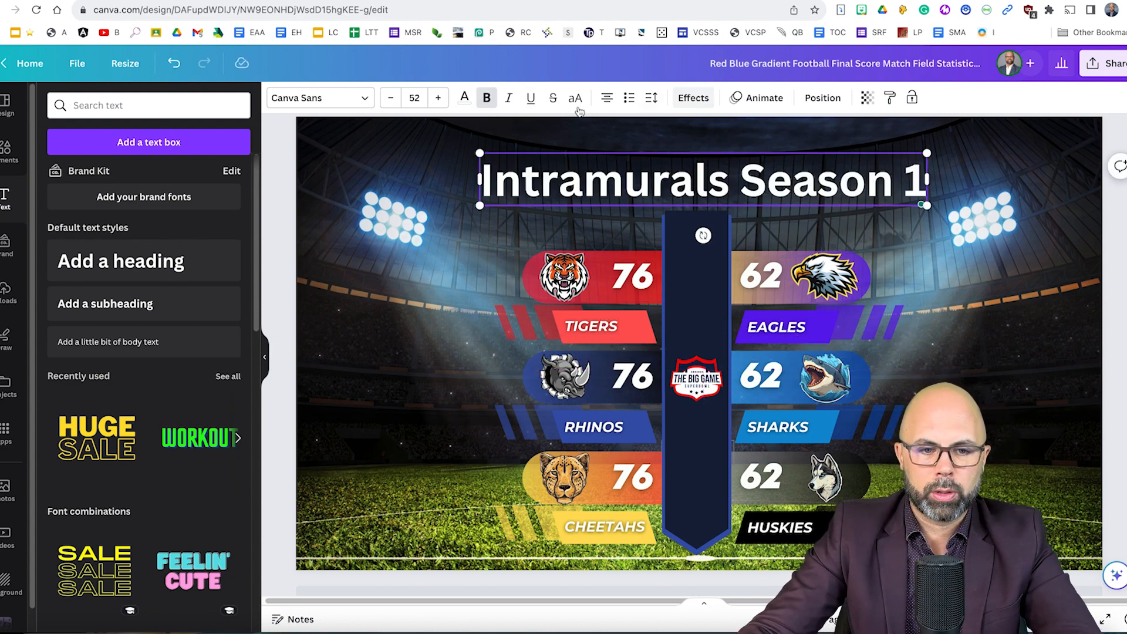
- Set the heading's font to Mont and apply a Shadow effect in the grey document colour
{"action": "left_click", "coordinate": [317, 98]}
{"action": "left_click", "coordinate": [77, 267]}
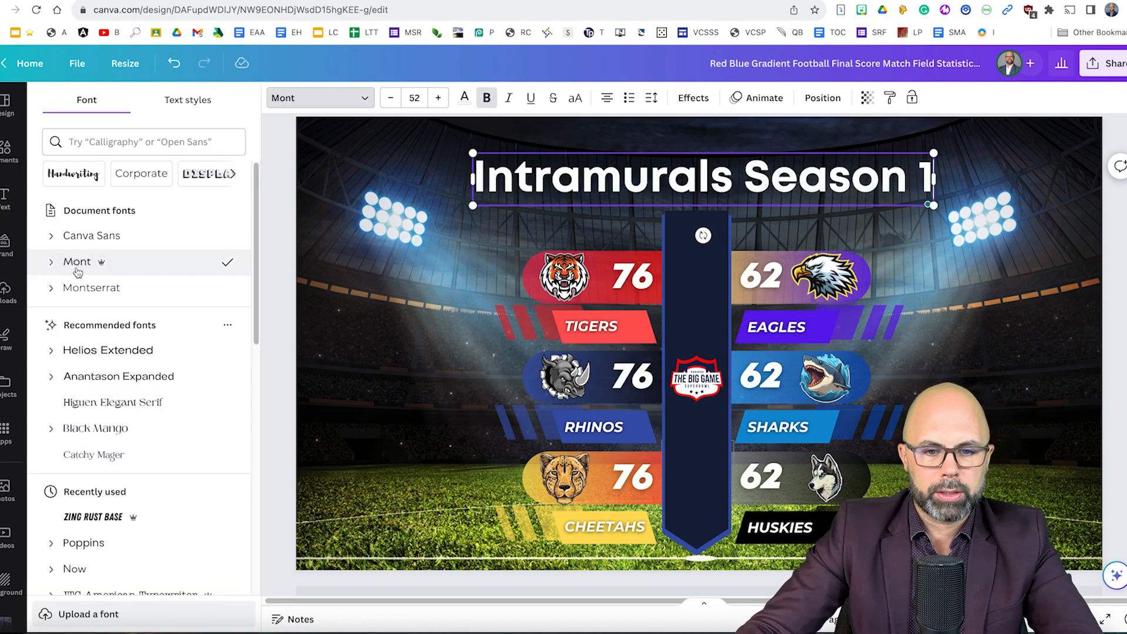
{"action": "left_click", "coordinate": [686, 98]}
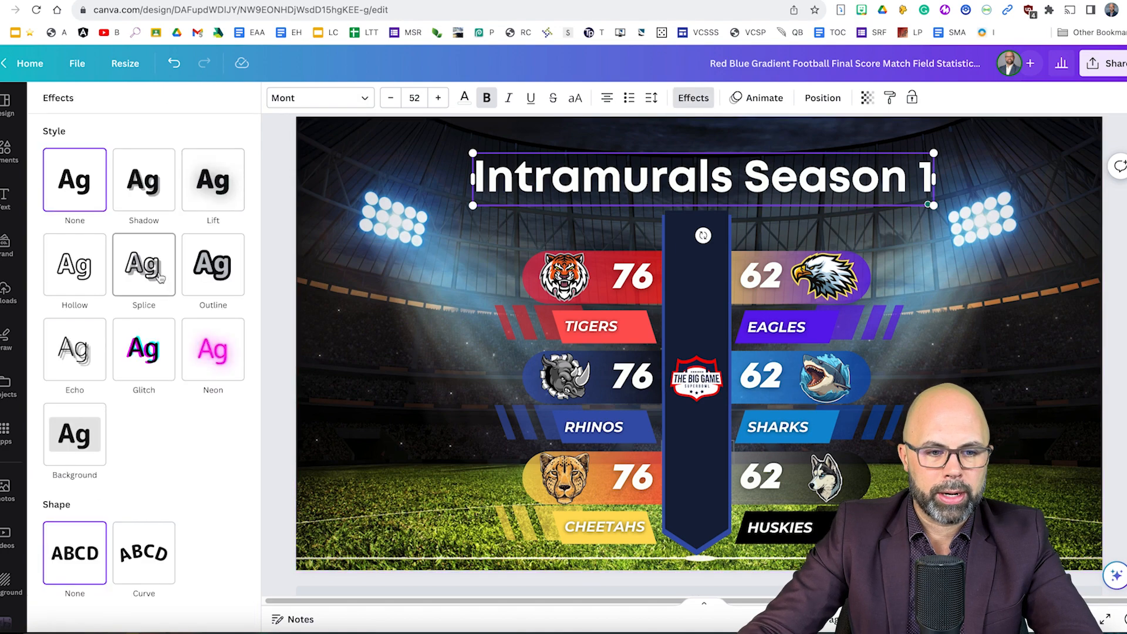
{"action": "left_click", "coordinate": [151, 197]}
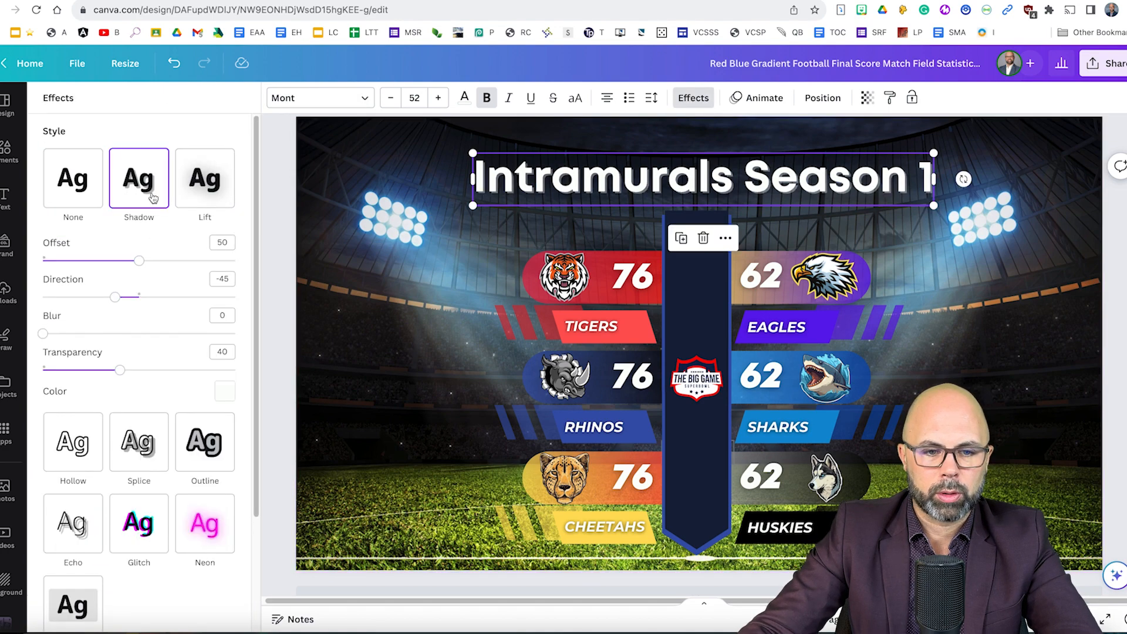
{"action": "left_click", "coordinate": [224, 391]}
{"action": "left_click", "coordinate": [171, 234]}
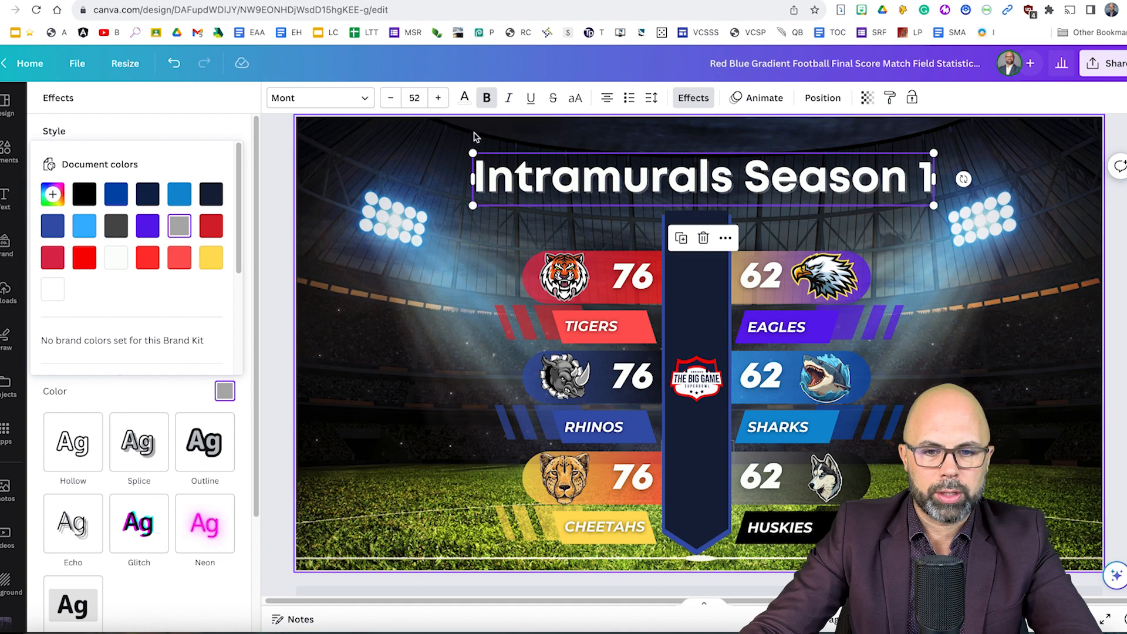
{"action": "left_click", "coordinate": [679, 179]}
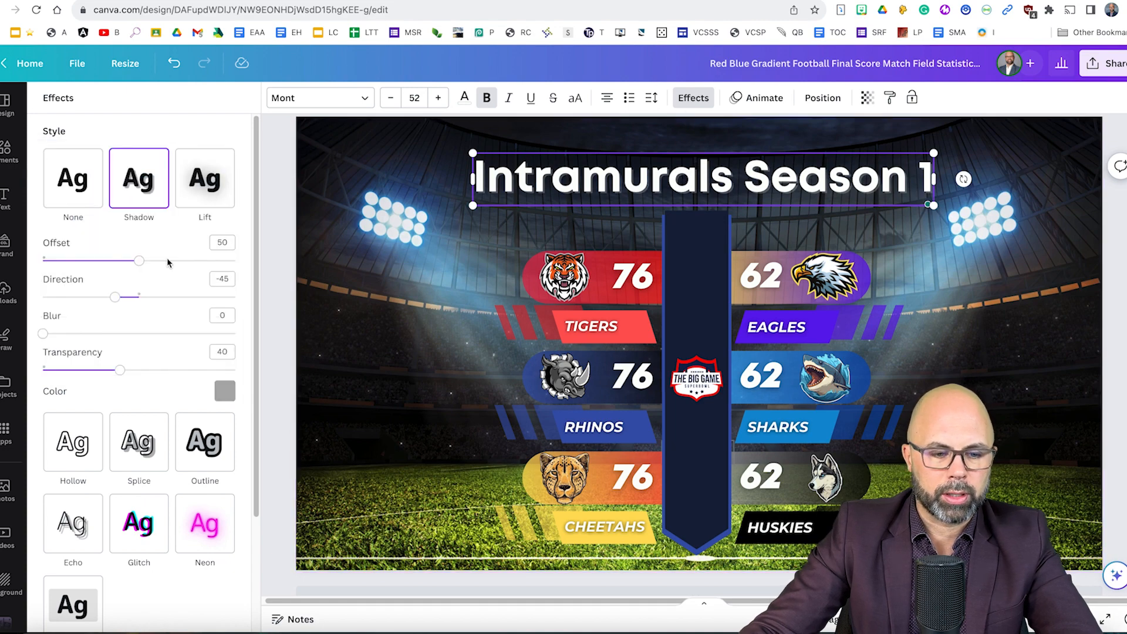
- Apply the Neon effect to the heading and change its font to Zing Rust Base
{"action": "scroll", "coordinate": [141, 352], "scroll_direction": "down", "scroll_amount": 3}
{"action": "left_click", "coordinate": [198, 405]}
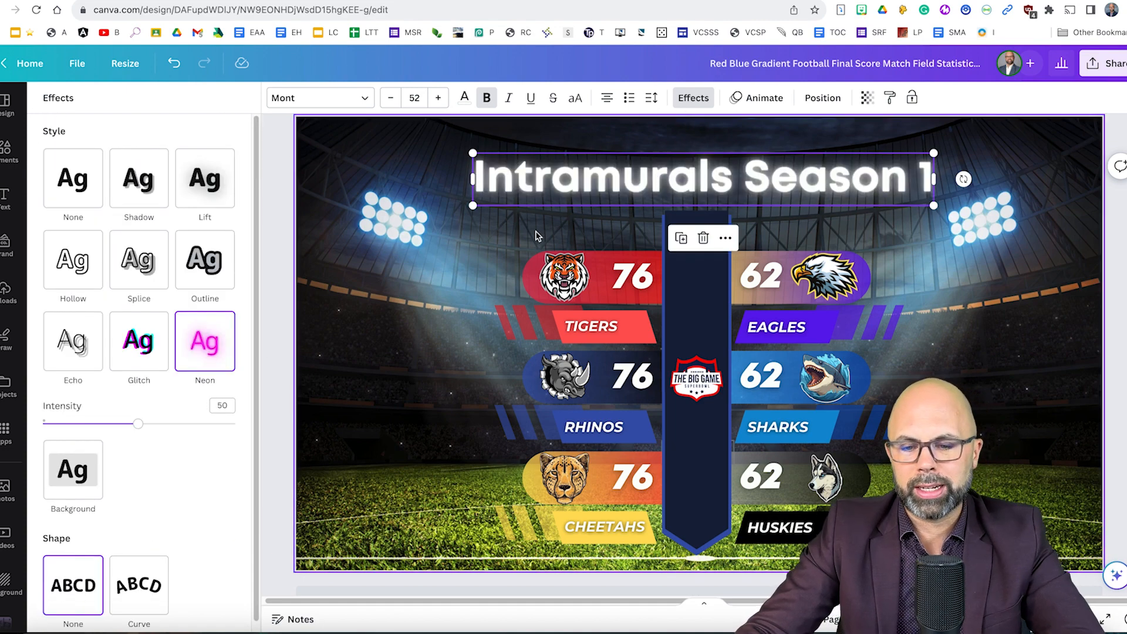
{"action": "double_click", "coordinate": [632, 190]}
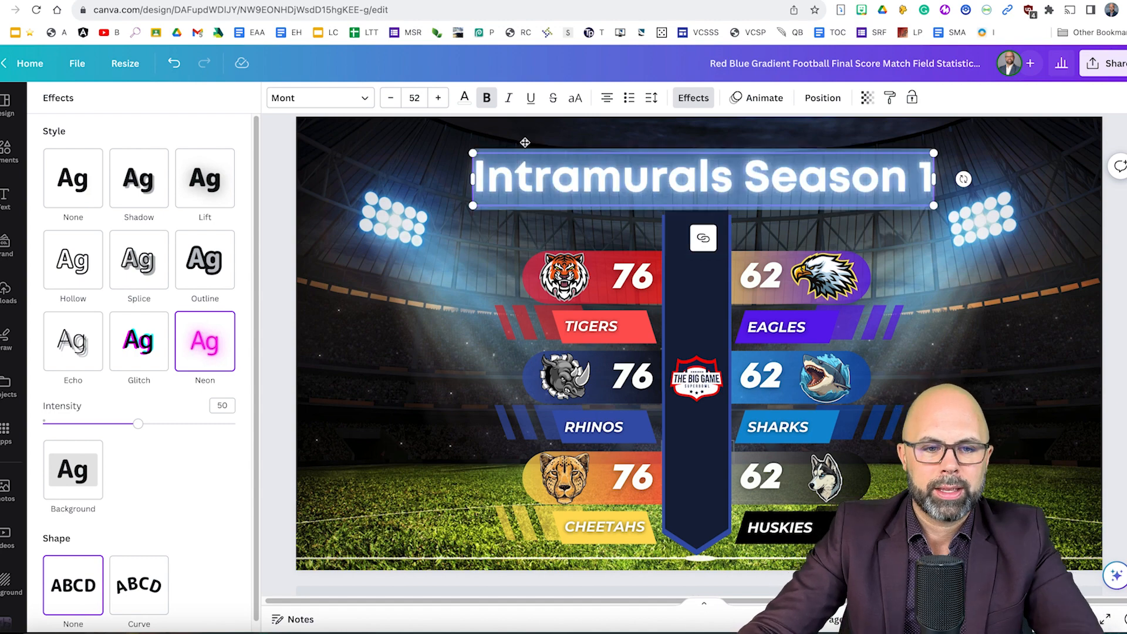
{"action": "left_click", "coordinate": [335, 103]}
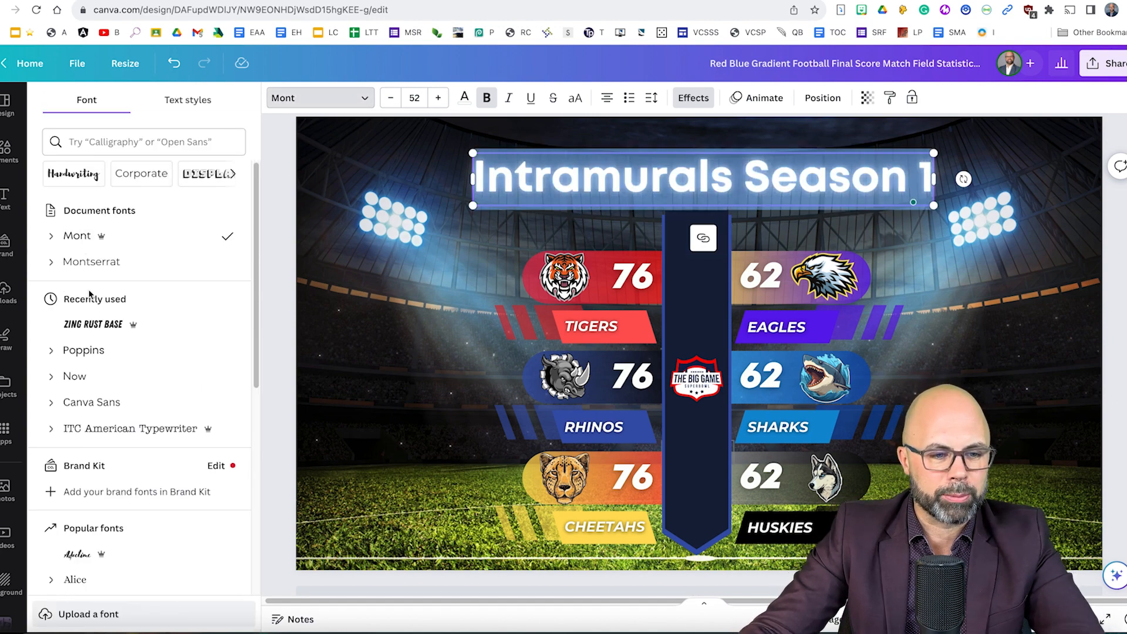
{"action": "left_click", "coordinate": [106, 323]}
{"action": "left_click", "coordinate": [1087, 207]}
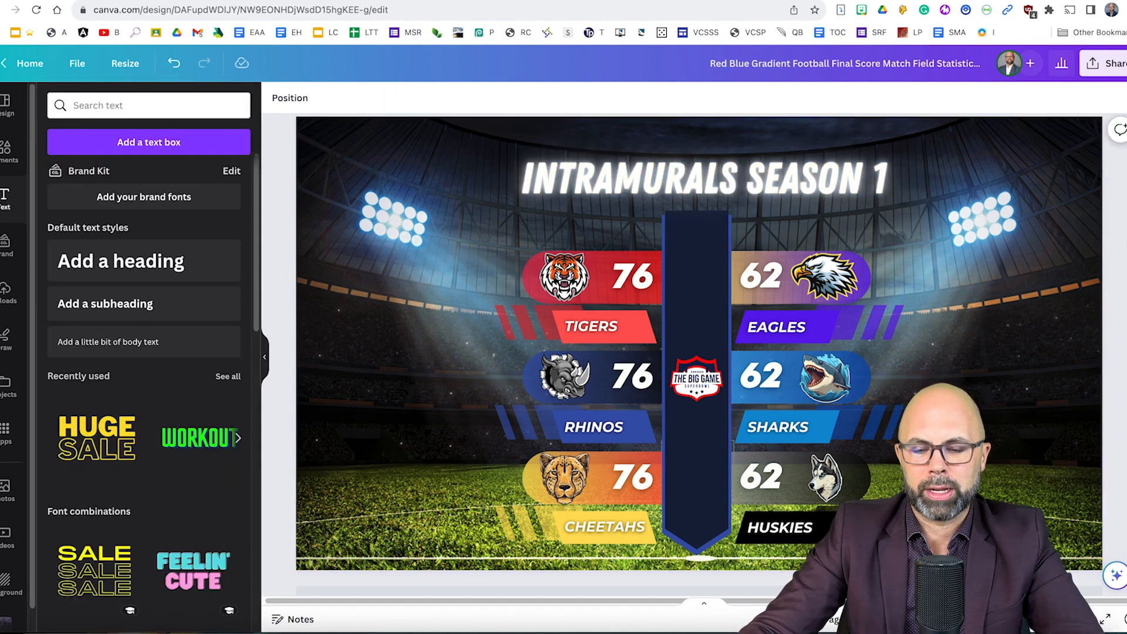
- Enlarge and recentre all scoreboard elements together, and raise the heading slightly
{"action": "left_click_drag", "start_coordinate": [284, 234], "coordinate": [916, 523]}
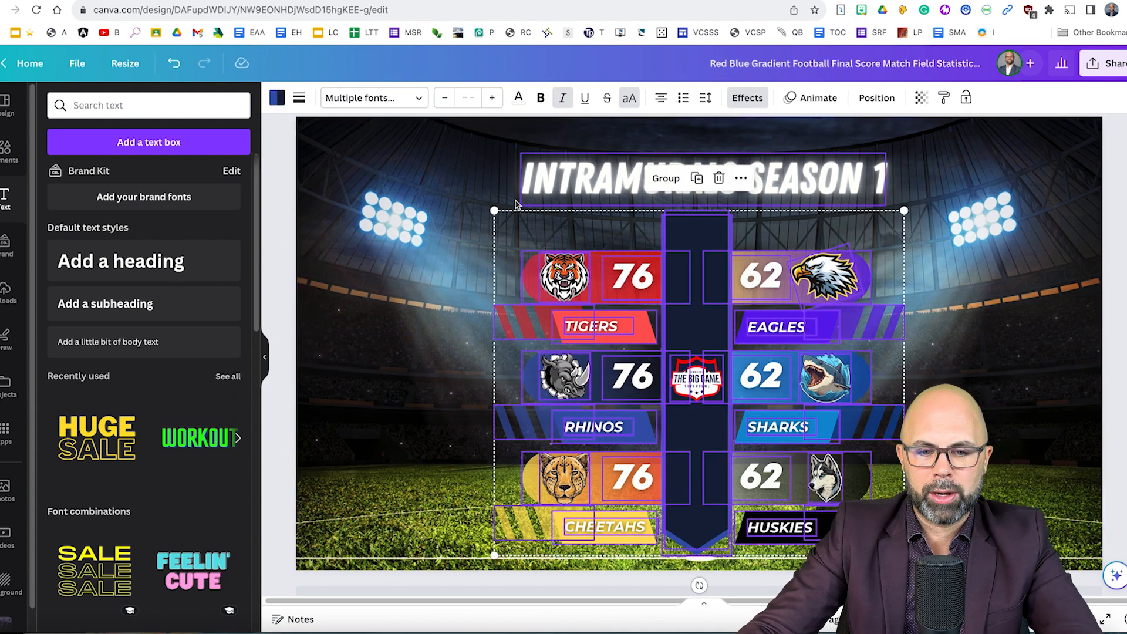
{"action": "left_click_drag", "start_coordinate": [494, 210], "coordinate": [465, 186]}
{"action": "left_click_drag", "start_coordinate": [903, 185], "coordinate": [933, 162]}
{"action": "left_click_drag", "start_coordinate": [691, 344], "coordinate": [697, 341]}
- Shorten the dark centre banner and its blue border from above so both start level with the first row's score bars
{"action": "left_click_drag", "start_coordinate": [687, 170], "coordinate": [702, 207]}
{"action": "left_click", "coordinate": [701, 202]}
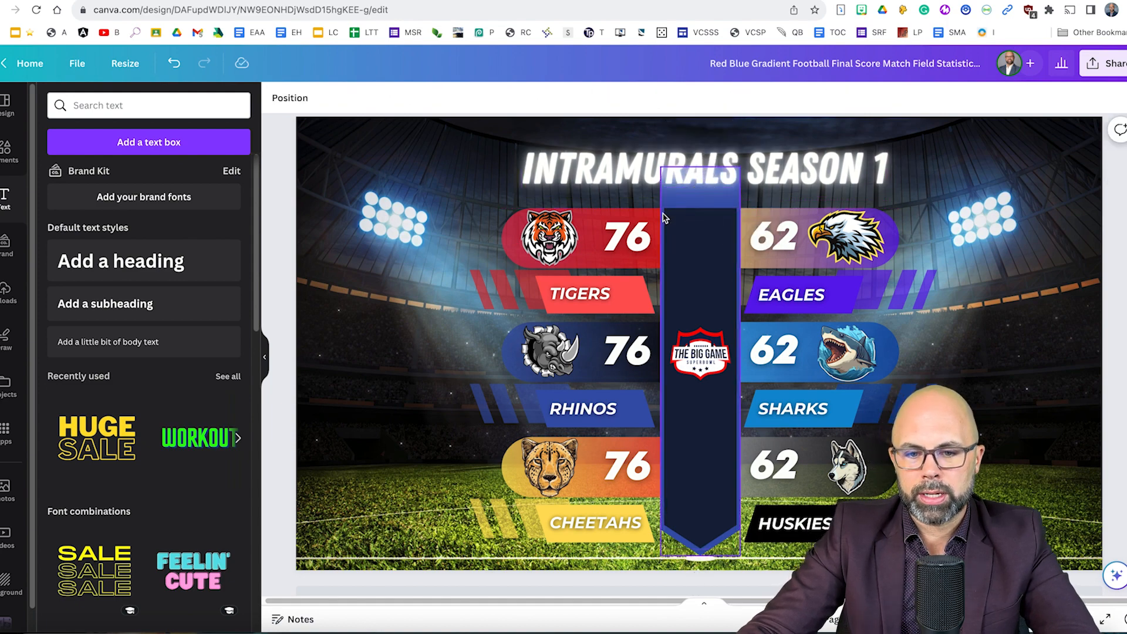
{"action": "left_click", "coordinate": [664, 203]}
{"action": "left_click_drag", "start_coordinate": [700, 165], "coordinate": [700, 208]}
{"action": "key", "text": "Escape"}
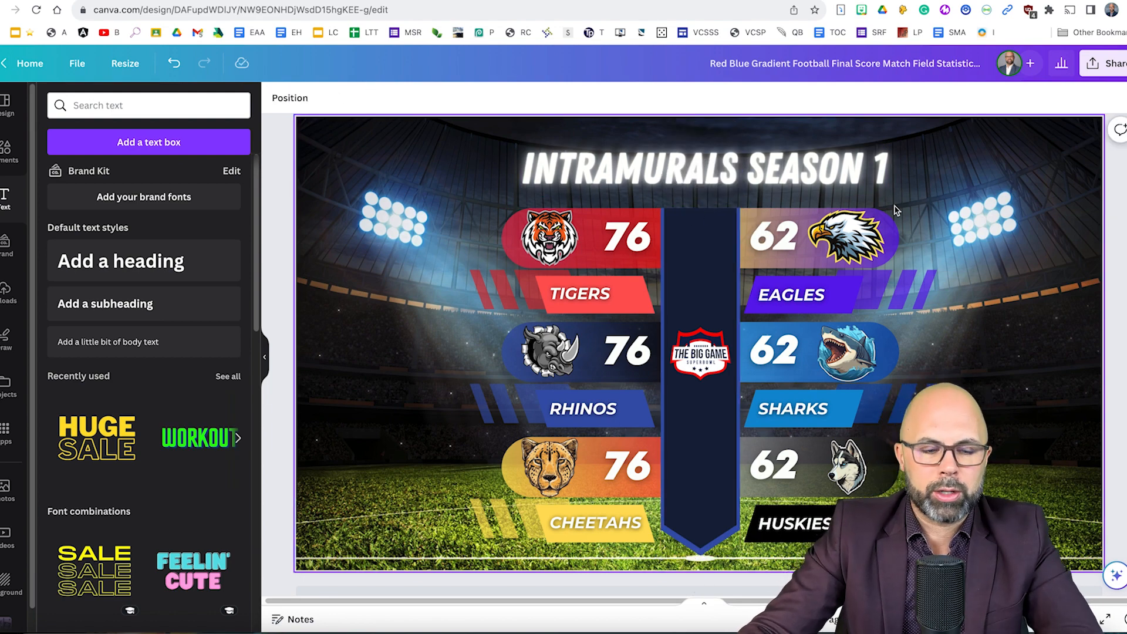
- Delete The Big Game logo from the centre banner and search the graphics for "coat of arms"
{"action": "left_click", "coordinate": [710, 367]}
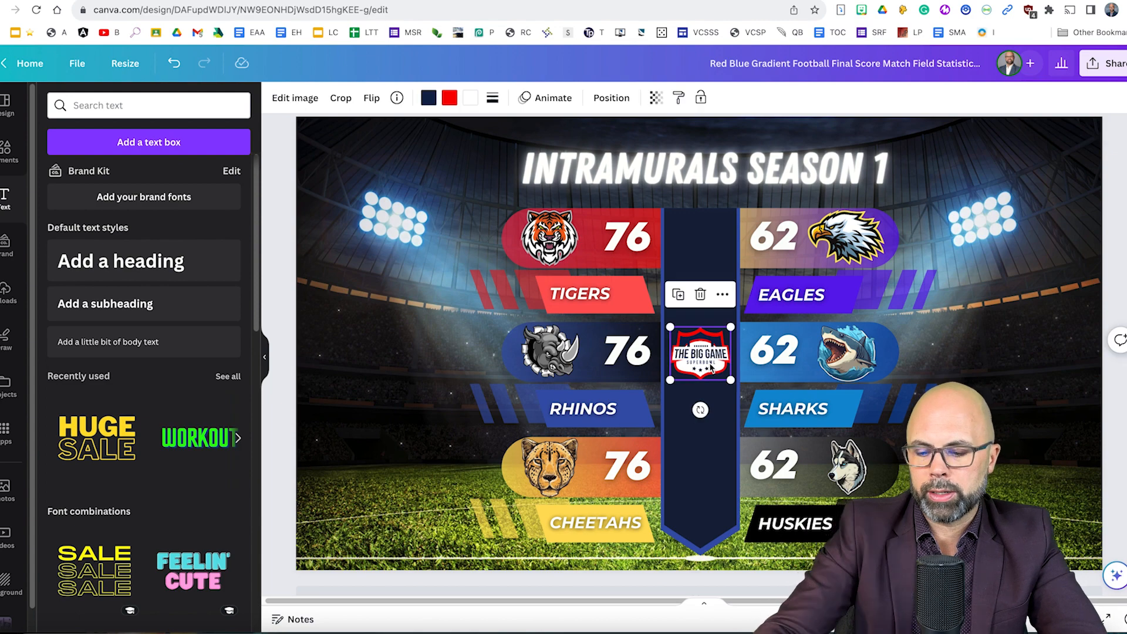
{"action": "key", "text": "Delete"}
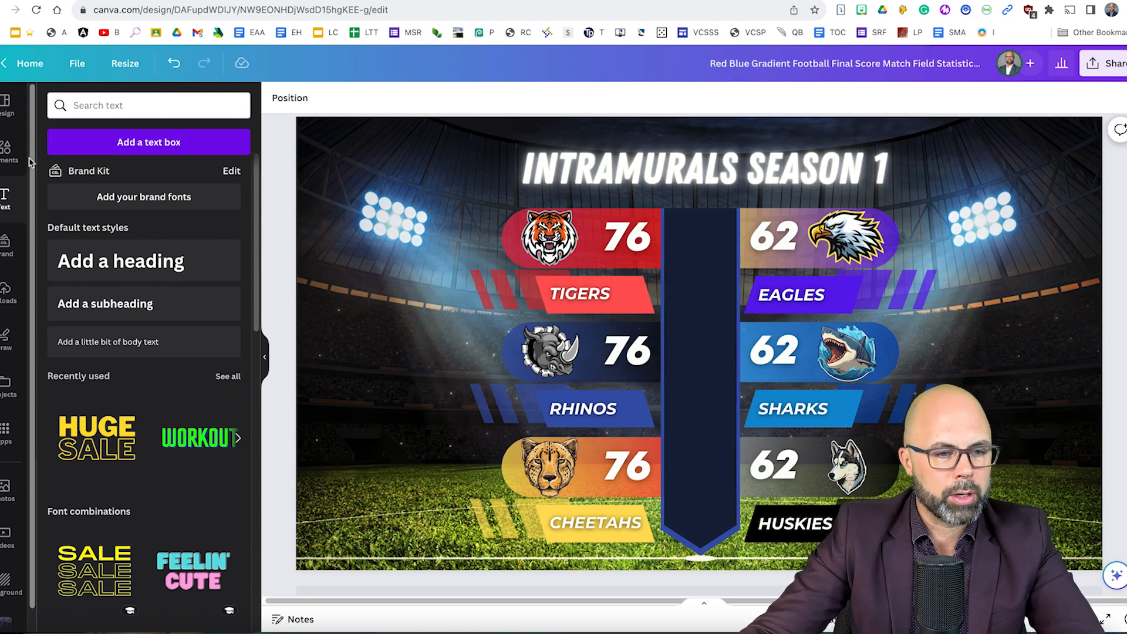
{"action": "left_click", "coordinate": [7, 150]}
{"action": "left_click", "coordinate": [122, 108]}
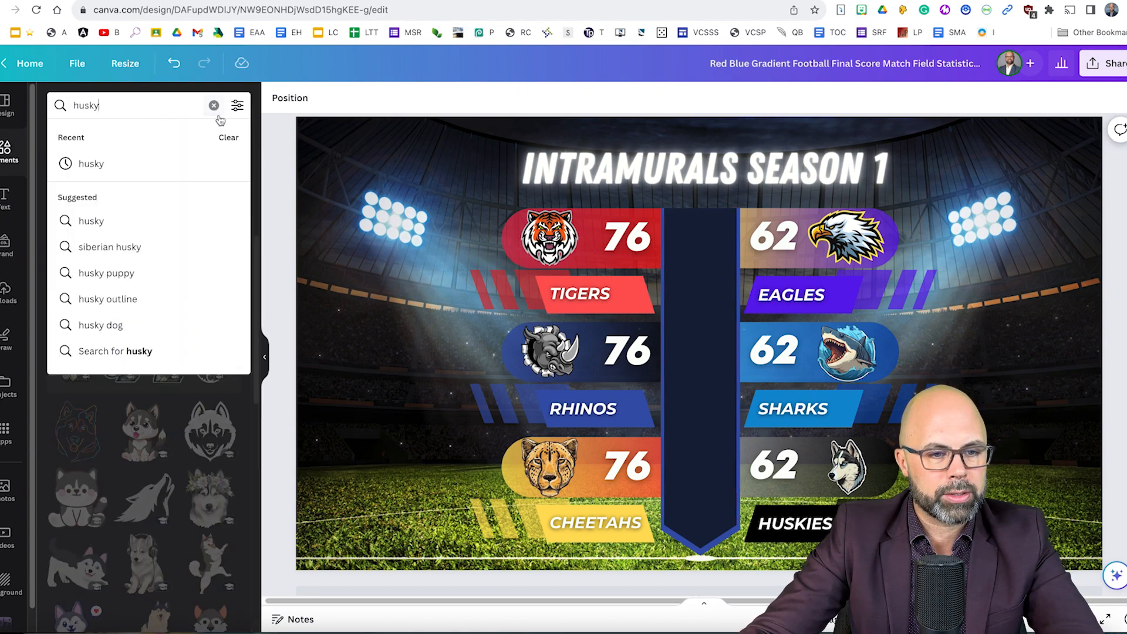
{"action": "left_click", "coordinate": [214, 105]}
{"action": "type", "text": "coat of arms"}
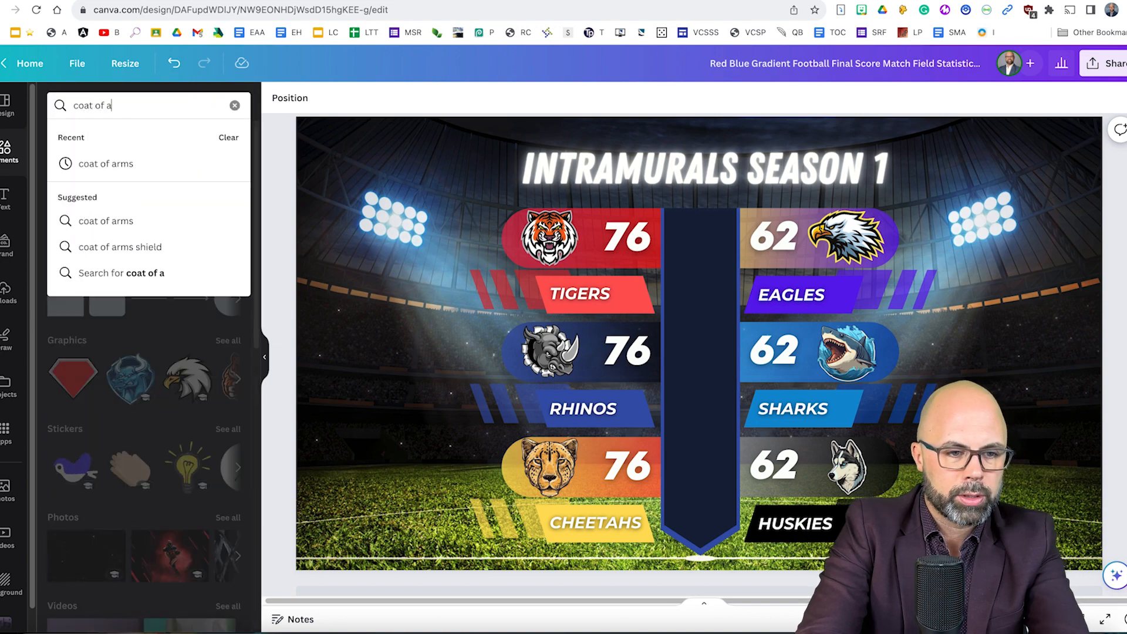
{"action": "key", "text": "Return"}
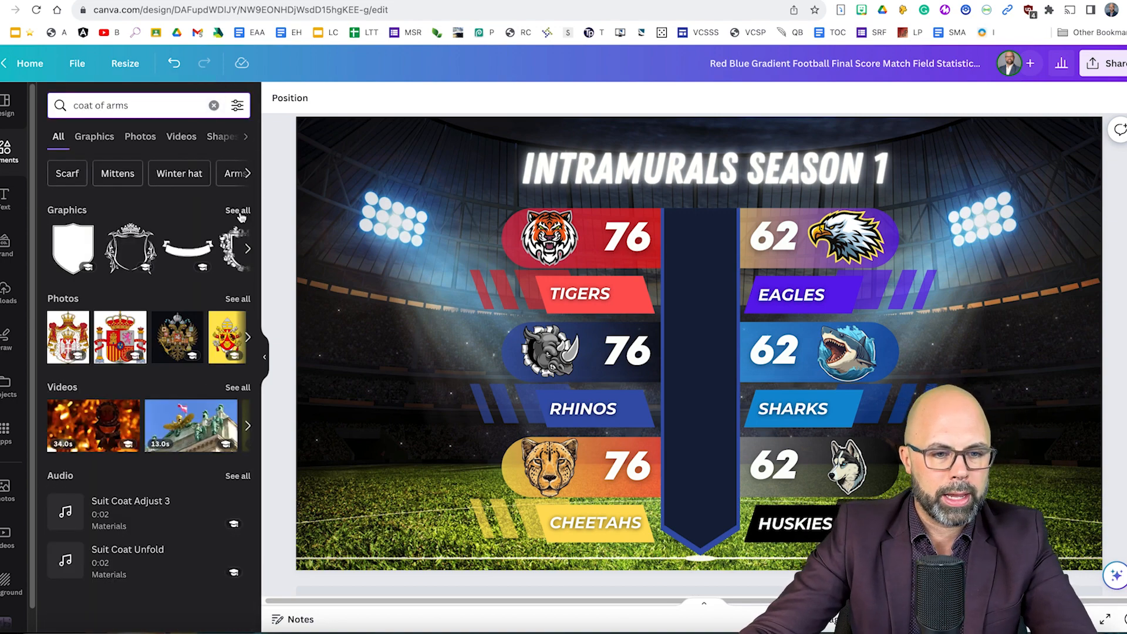
{"action": "left_click", "coordinate": [239, 212]}
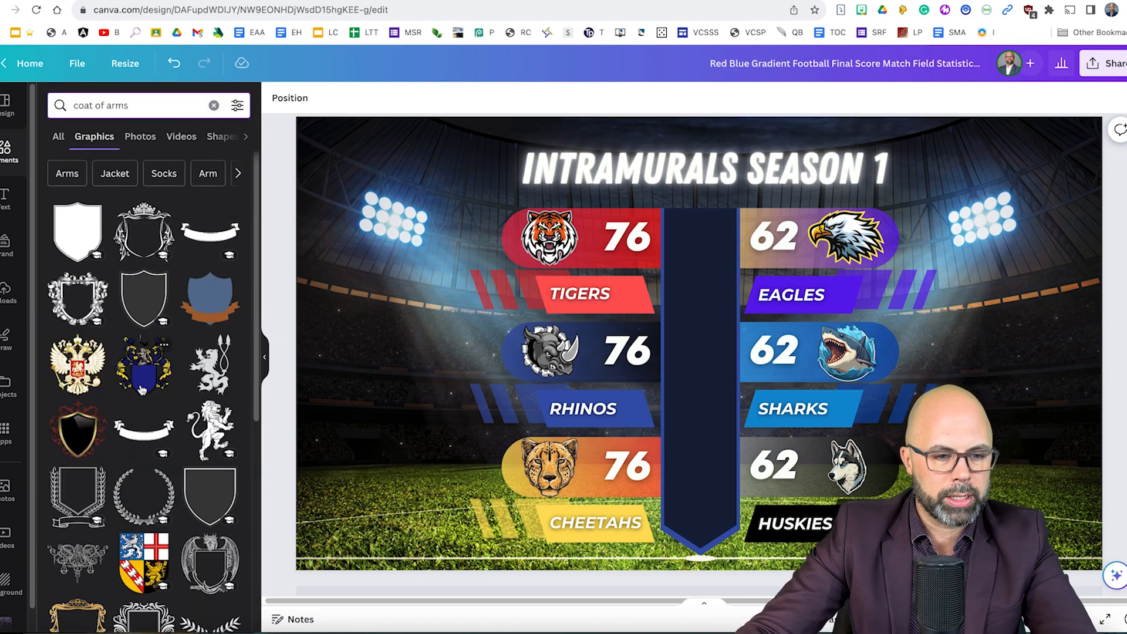
- Add the gold double-headed eagle coat of arms and centre it on the dark banner between the Rhinos and Sharks scores
{"action": "scroll", "coordinate": [142, 390], "scroll_direction": "down", "scroll_amount": 3}
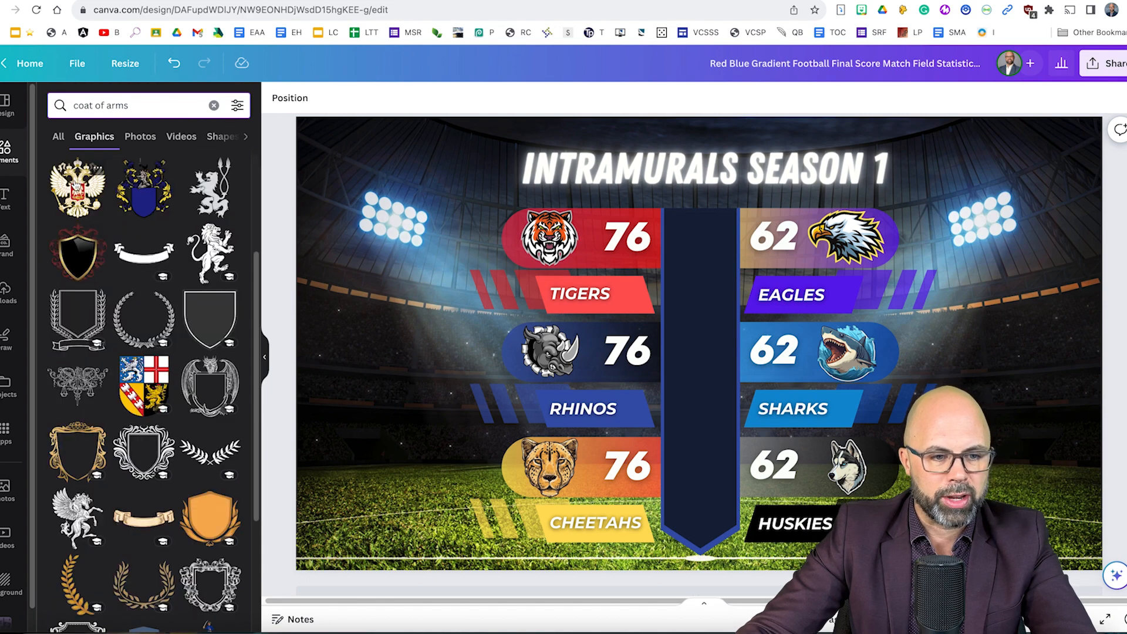
{"action": "left_click", "coordinate": [78, 187]}
{"action": "left_click_drag", "start_coordinate": [785, 248], "coordinate": [696, 342]}
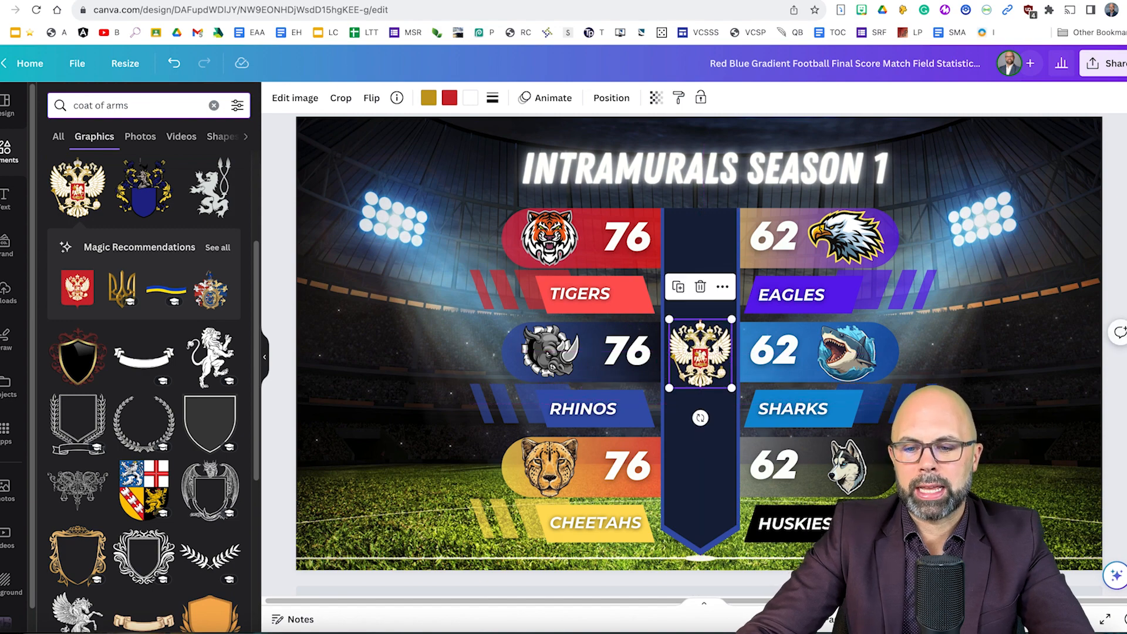
{"action": "left_click", "coordinate": [1119, 243]}
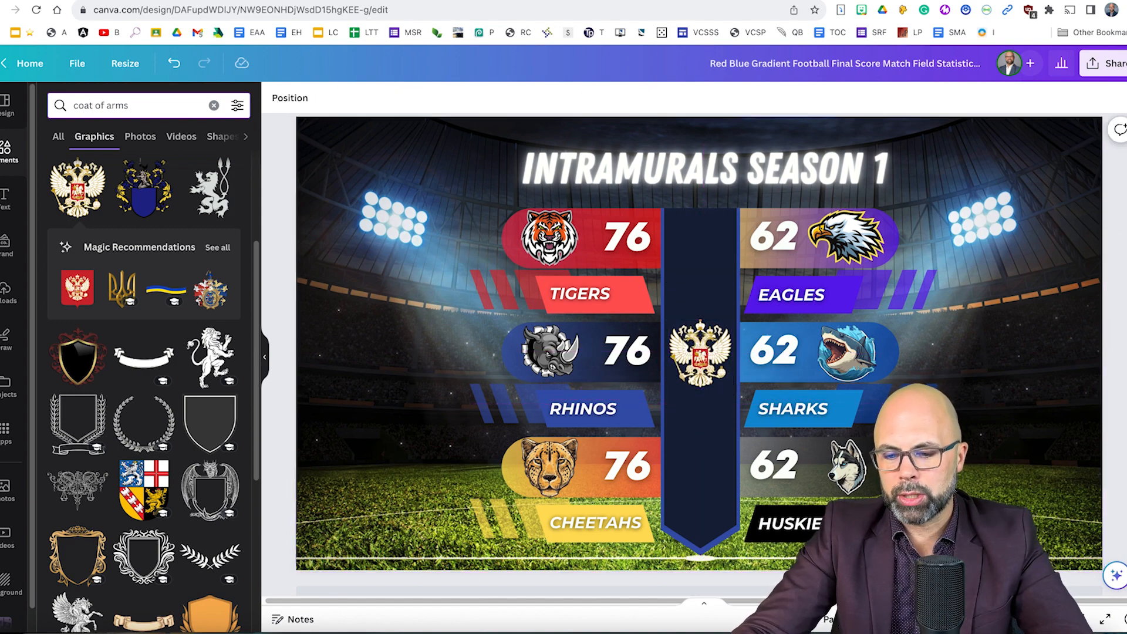
- Shift all the scoreboard elements below the heading together slightly up and to the left
{"action": "left_click_drag", "start_coordinate": [1112, 533], "coordinate": [422, 225]}
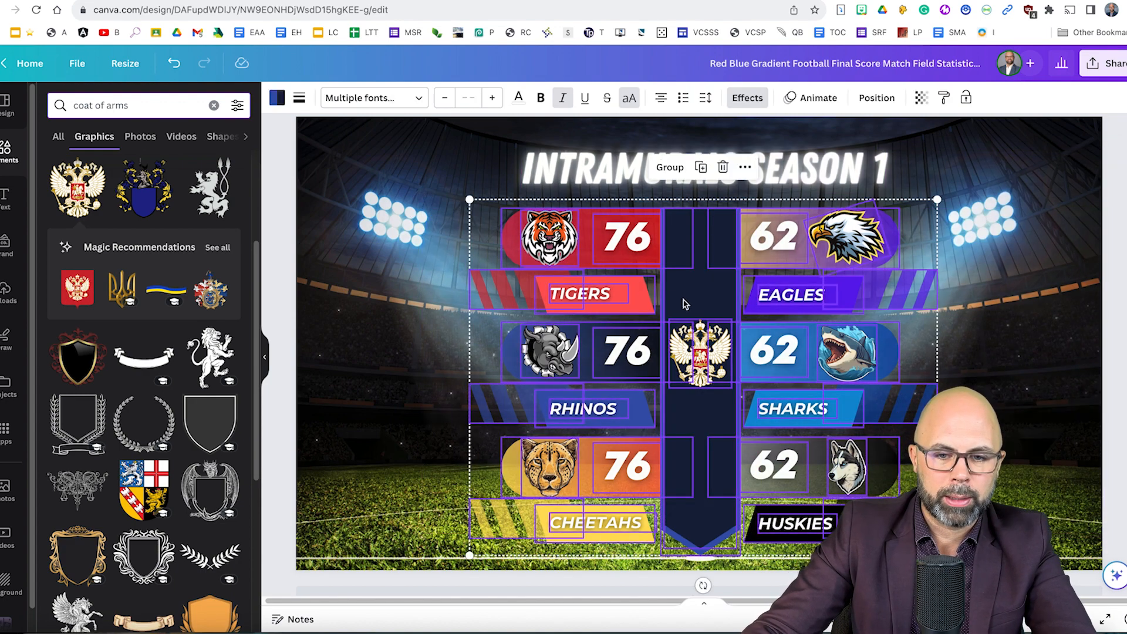
{"action": "left_click_drag", "start_coordinate": [687, 302], "coordinate": [683, 298]}
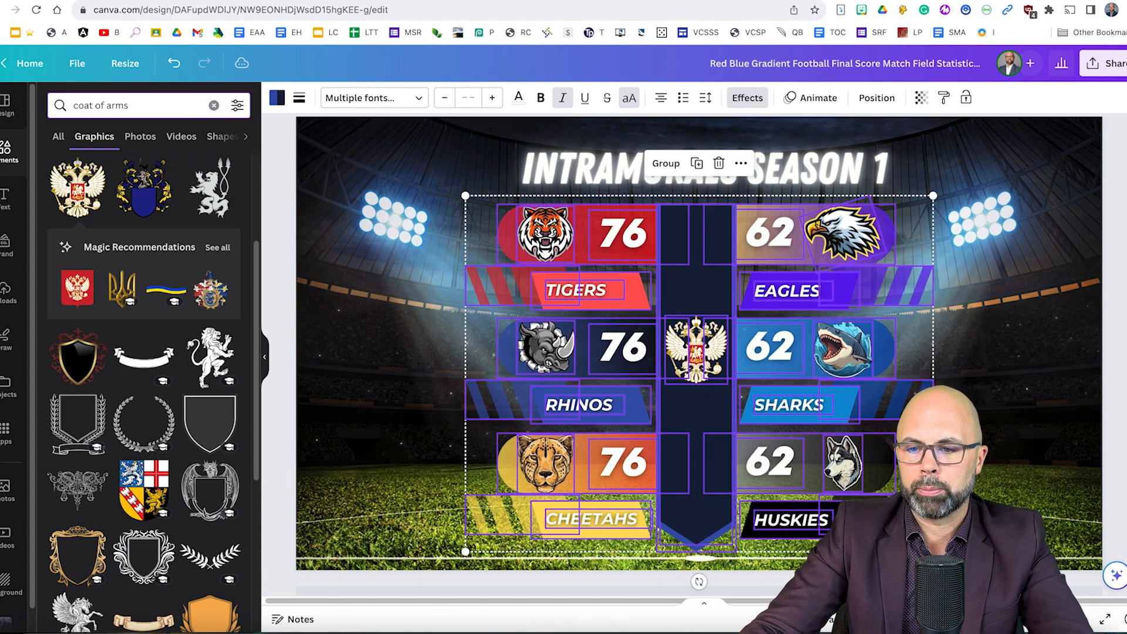
{"action": "left_click", "coordinate": [1119, 265]}
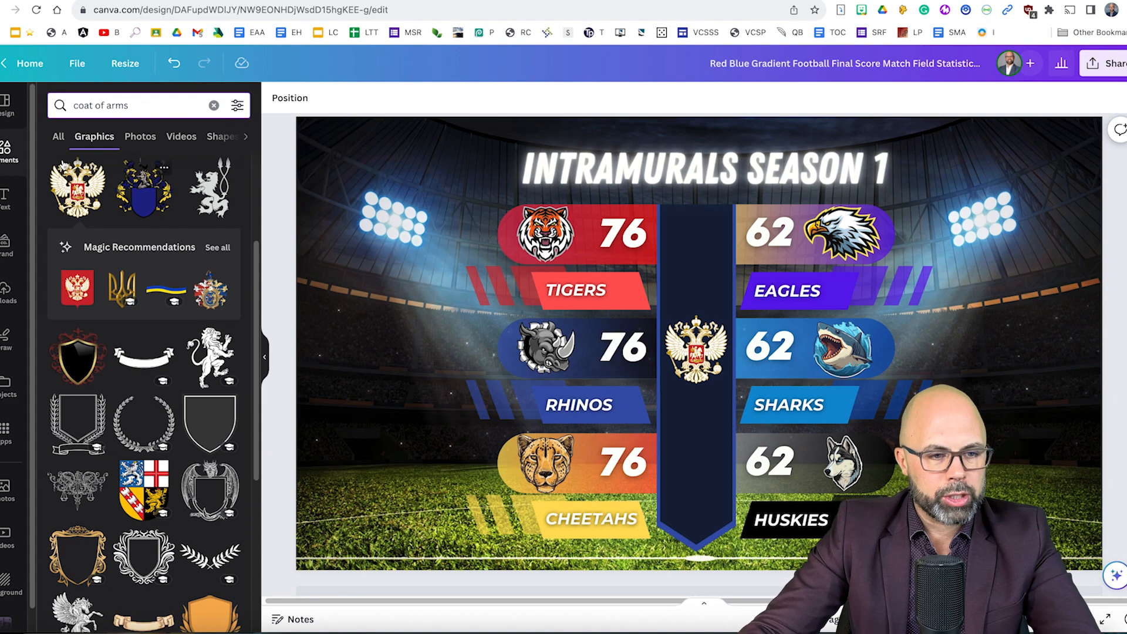
- Add a body text reading "Last updated on September 16th" near the design's lower-right corner
{"action": "left_click", "coordinate": [15, 205]}
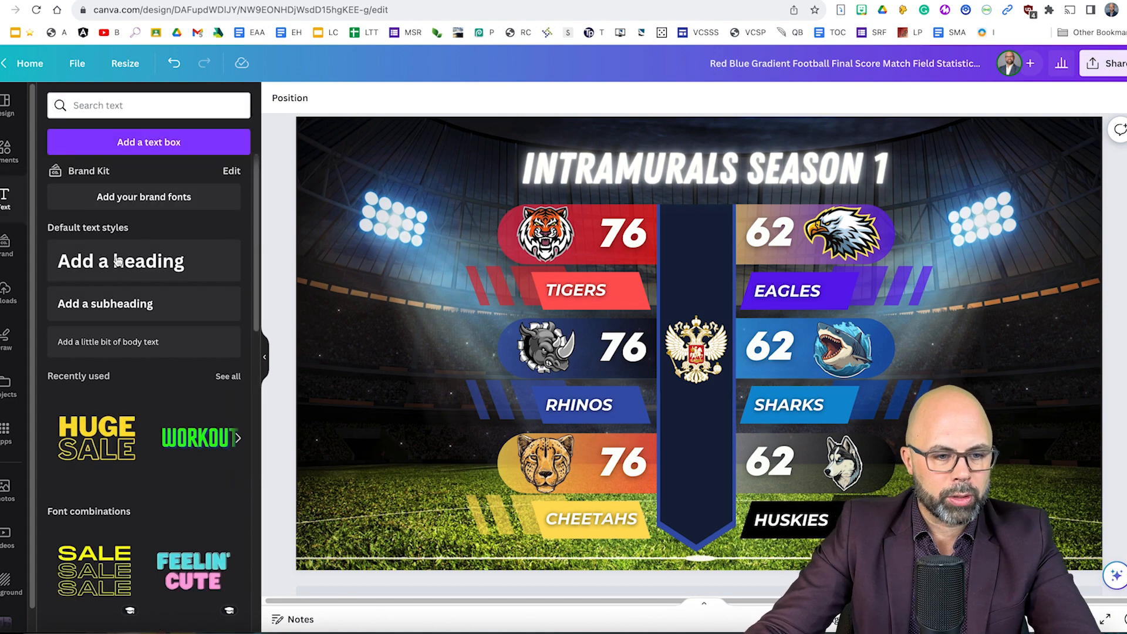
{"action": "left_click", "coordinate": [154, 350]}
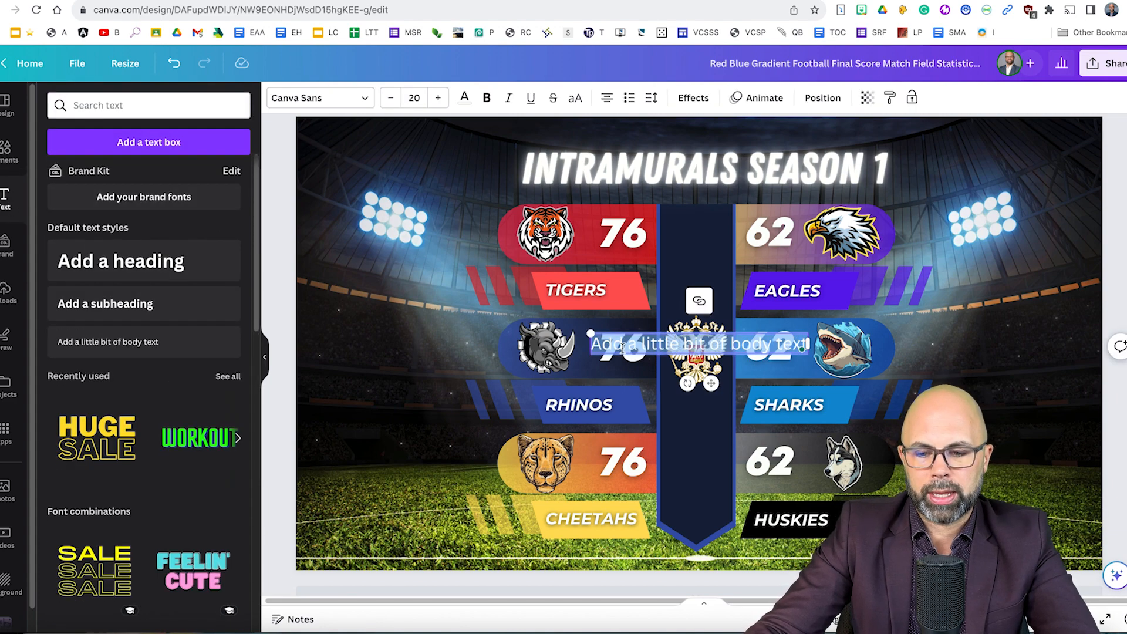
{"action": "left_click_drag", "start_coordinate": [712, 383], "coordinate": [982, 591]}
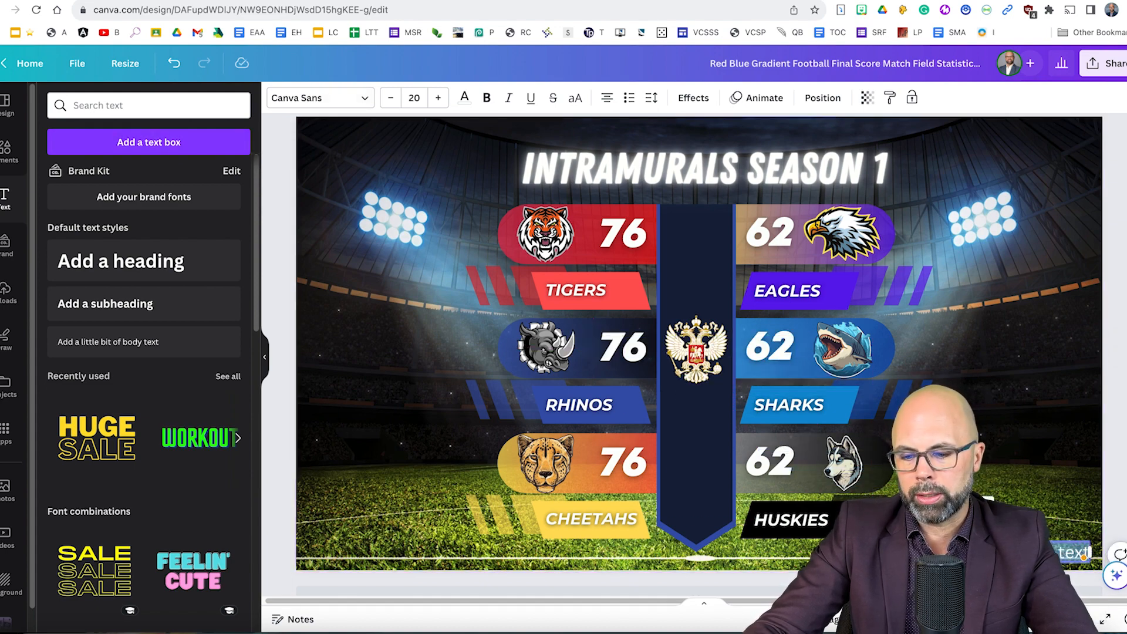
{"action": "type", "text": "Last"}
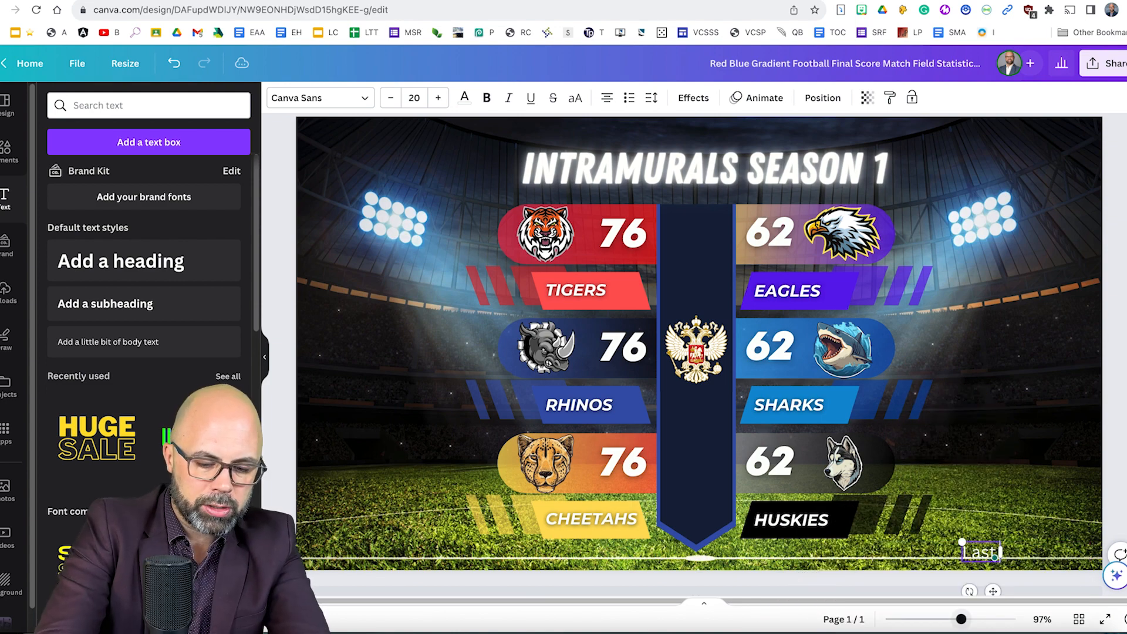
{"action": "type", "text": " updated"}
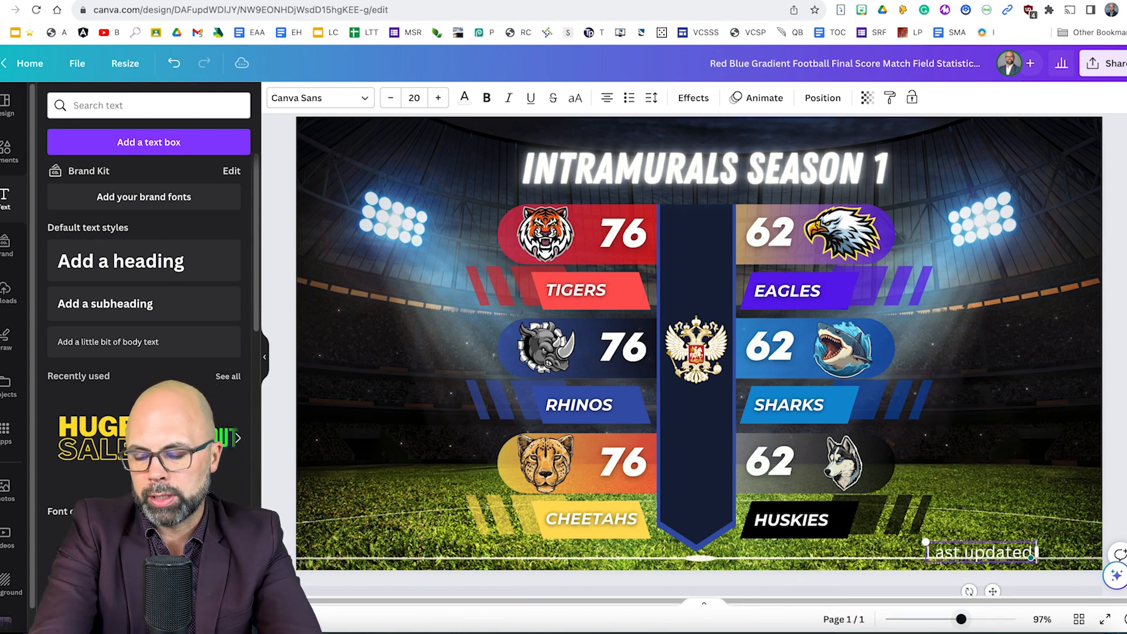
{"action": "type", "text": " on September"}
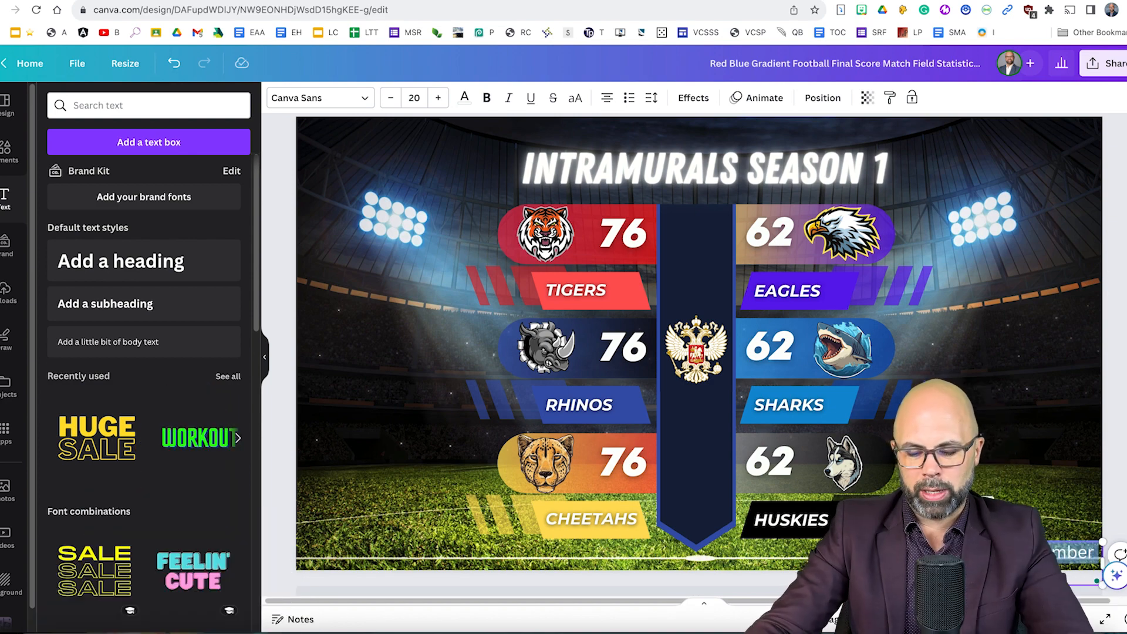
{"action": "type", "text": " 16th"}
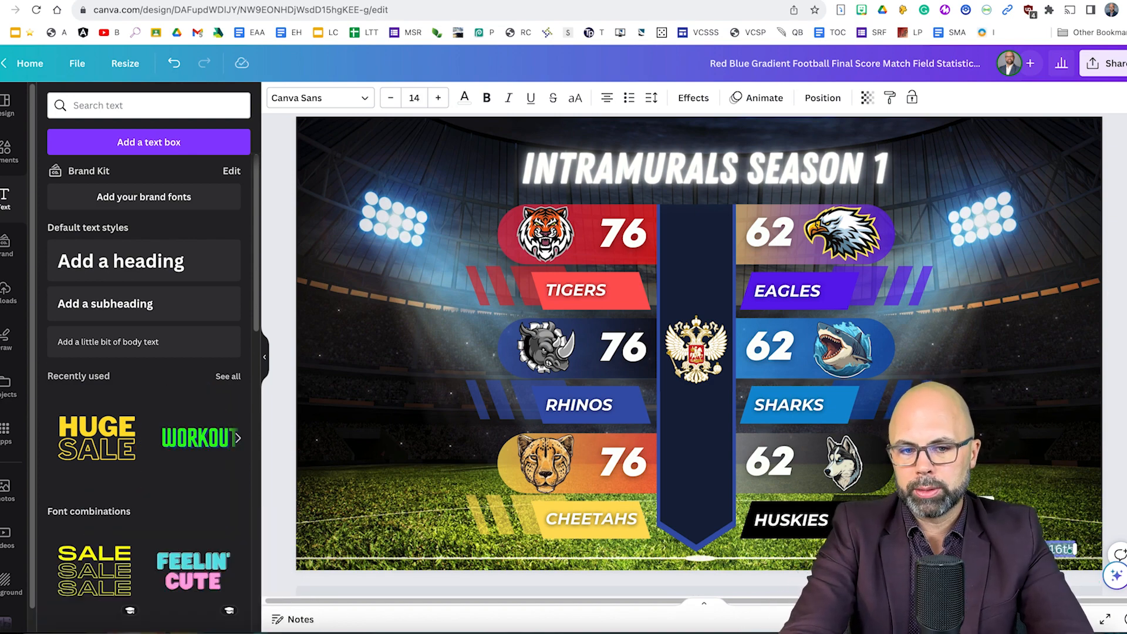
- Reduce the update note to font size 12 and tuck it into the design's lower-right corner
{"action": "key", "text": "super+shift+comma"}
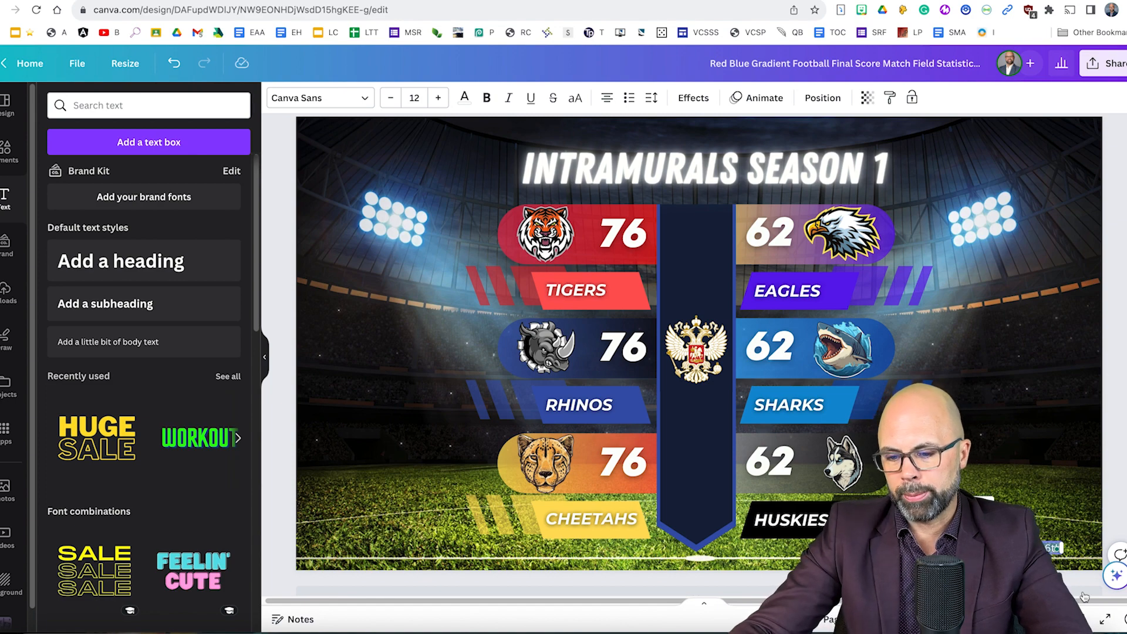
{"action": "left_click_drag", "start_coordinate": [1056, 548], "coordinate": [1088, 558]}
{"action": "left_click", "coordinate": [1124, 242]}
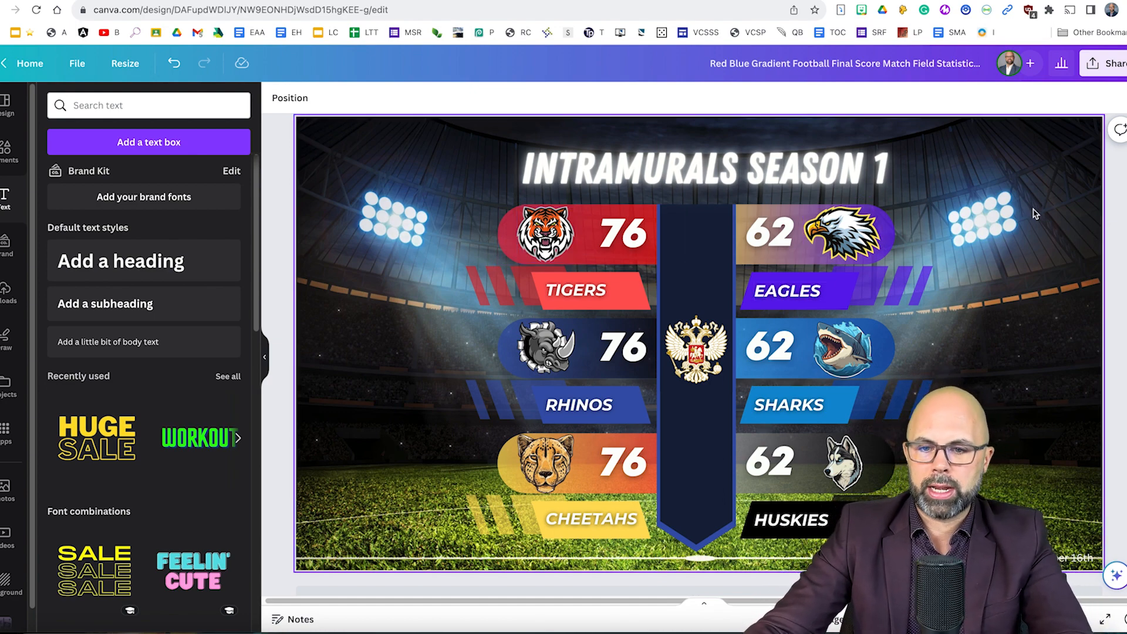
- Select the stadium background image and search the elements for "stadiums"
{"action": "left_click", "coordinate": [363, 212]}
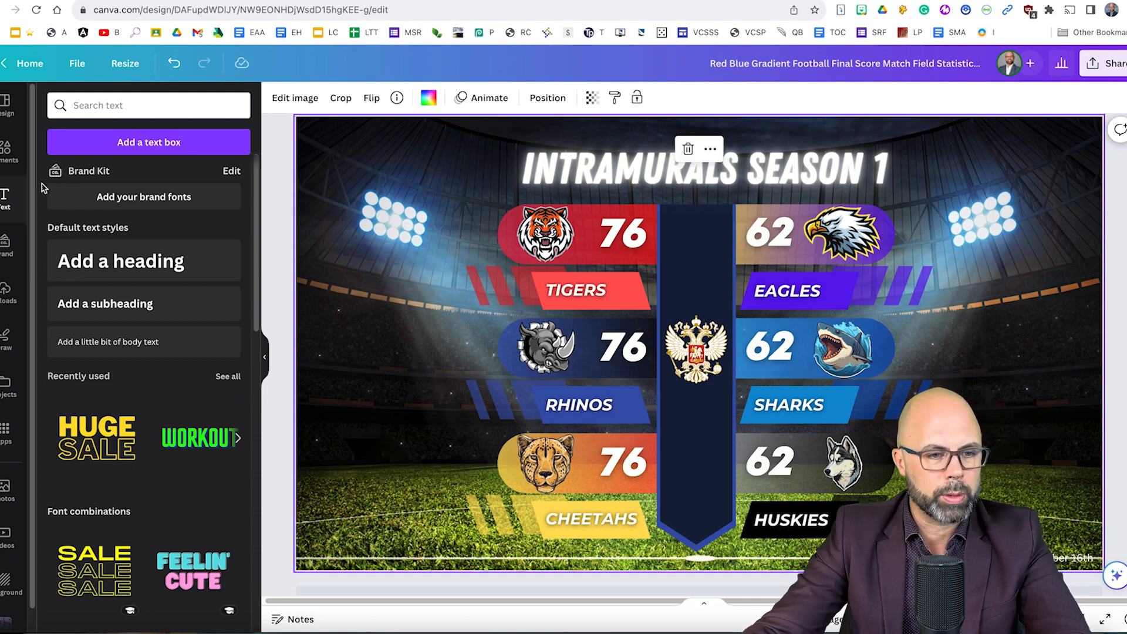
{"action": "left_click", "coordinate": [8, 151]}
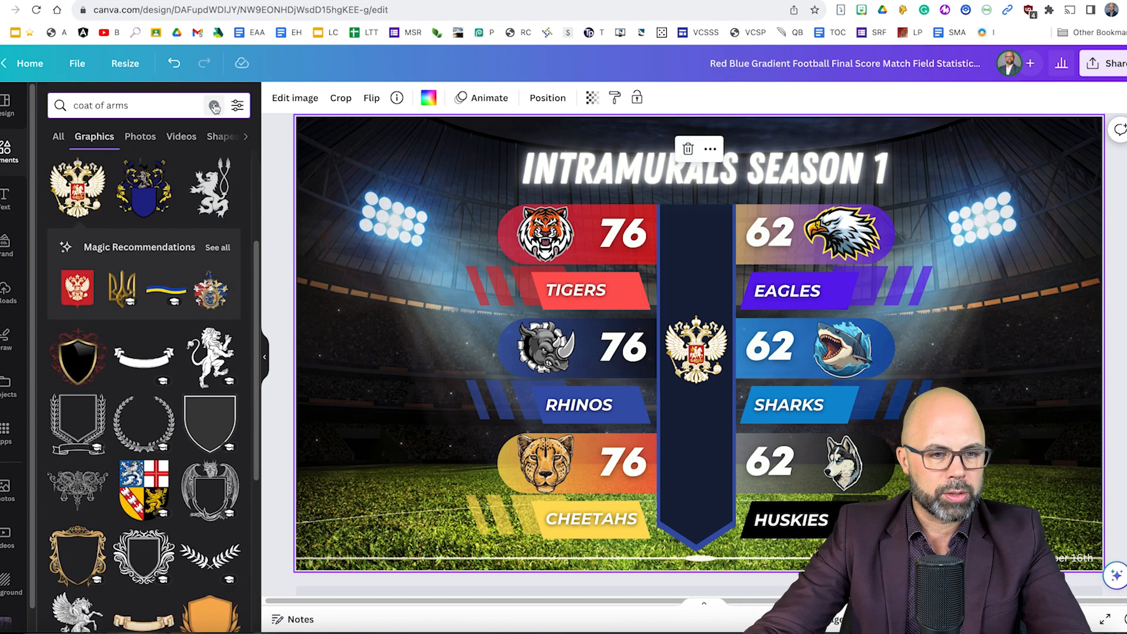
{"action": "left_click", "coordinate": [214, 105]}
{"action": "type", "text": "st"}
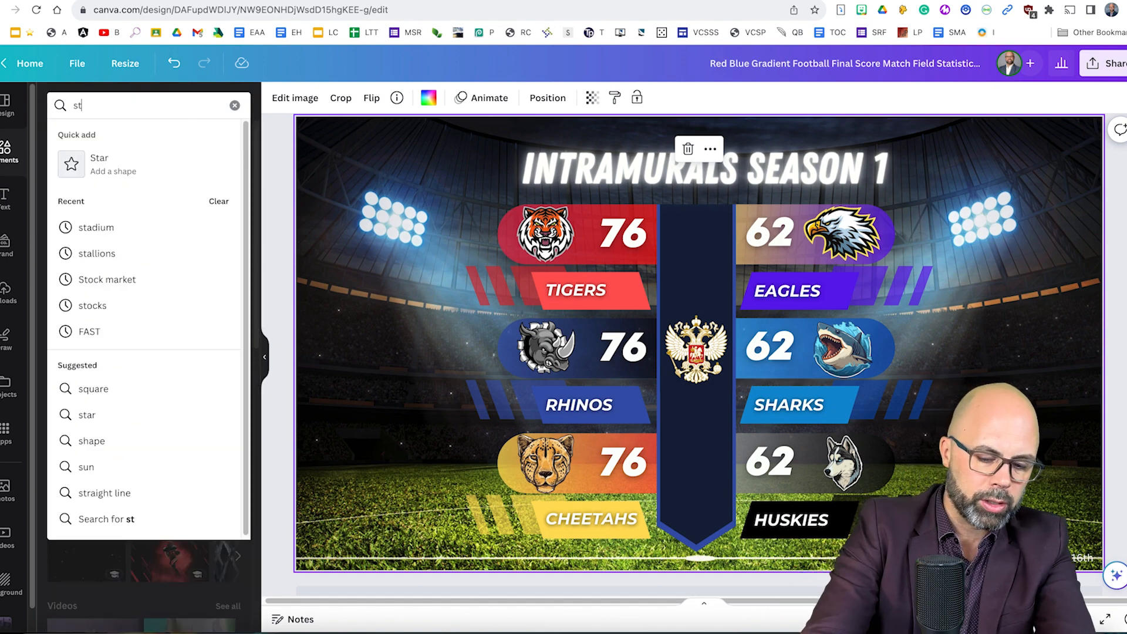
{"action": "type", "text": "adiums"}
{"action": "key", "text": "Return"}
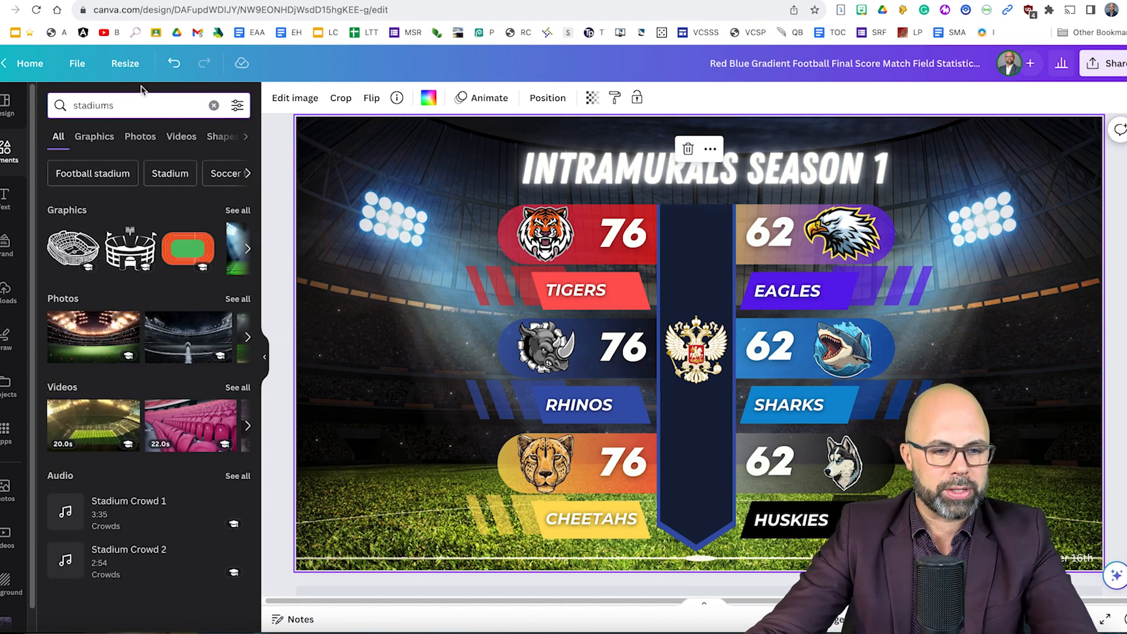
- Browse the stadium photos, try the wide misty dark-green one on the design, and undo the placement
{"action": "left_click", "coordinate": [230, 294]}
{"action": "scroll", "coordinate": [180, 387], "scroll_direction": "down", "scroll_amount": 5}
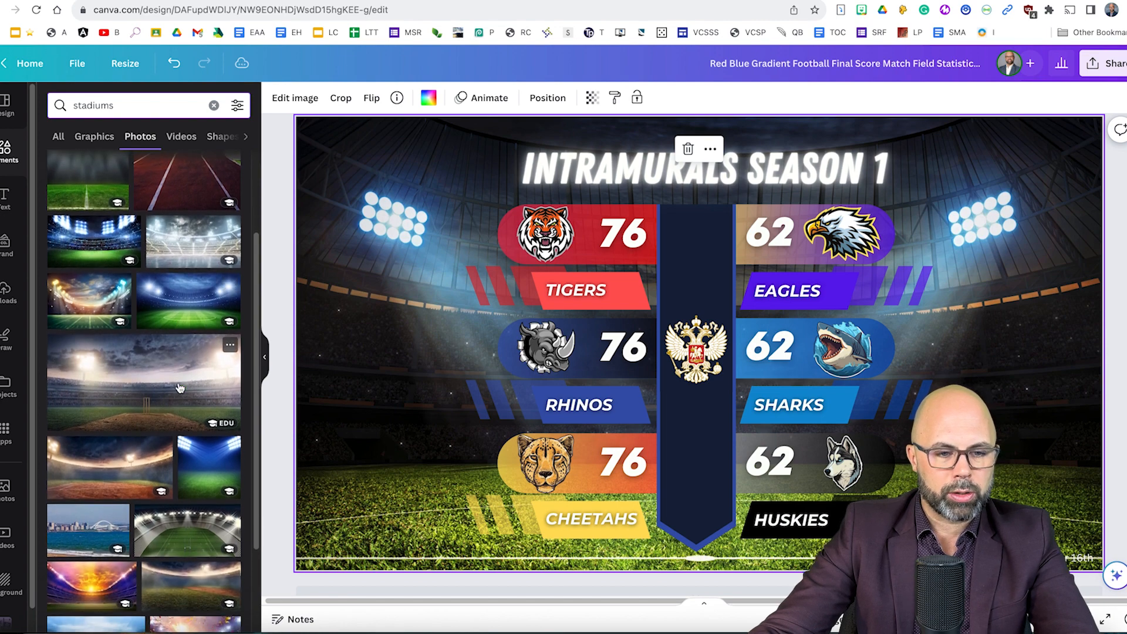
{"action": "scroll", "coordinate": [180, 387], "scroll_direction": "down", "scroll_amount": 3}
{"action": "scroll", "coordinate": [180, 387], "scroll_direction": "down", "scroll_amount": 5}
{"action": "scroll", "coordinate": [179, 388], "scroll_direction": "down", "scroll_amount": 3}
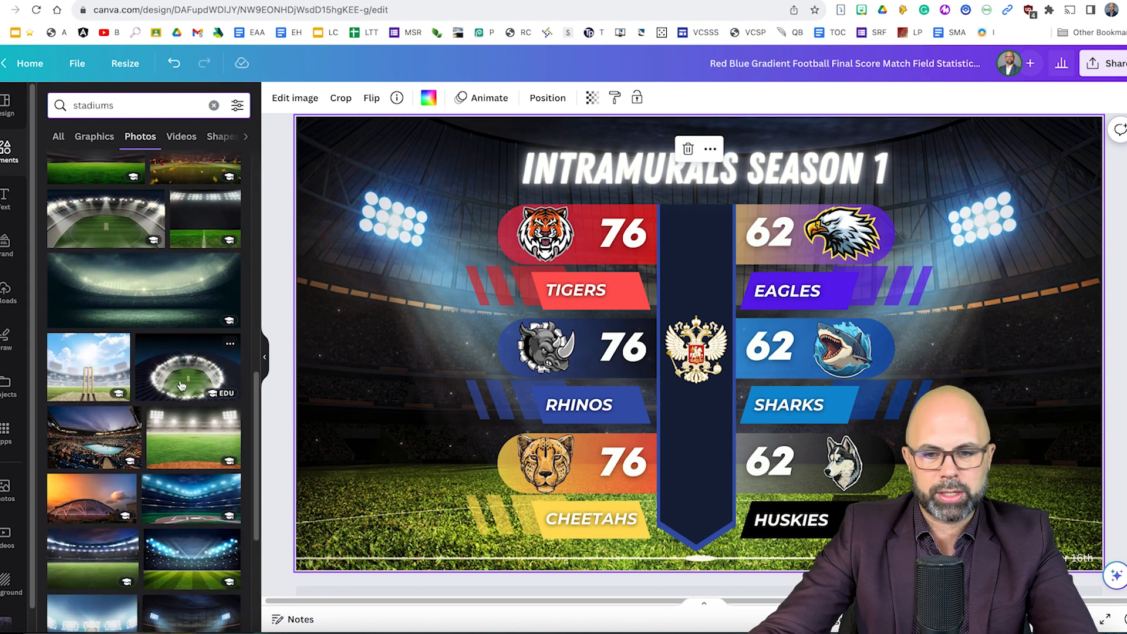
{"action": "left_click_drag", "start_coordinate": [97, 288], "coordinate": [305, 285]}
{"action": "key", "text": "super+z"}
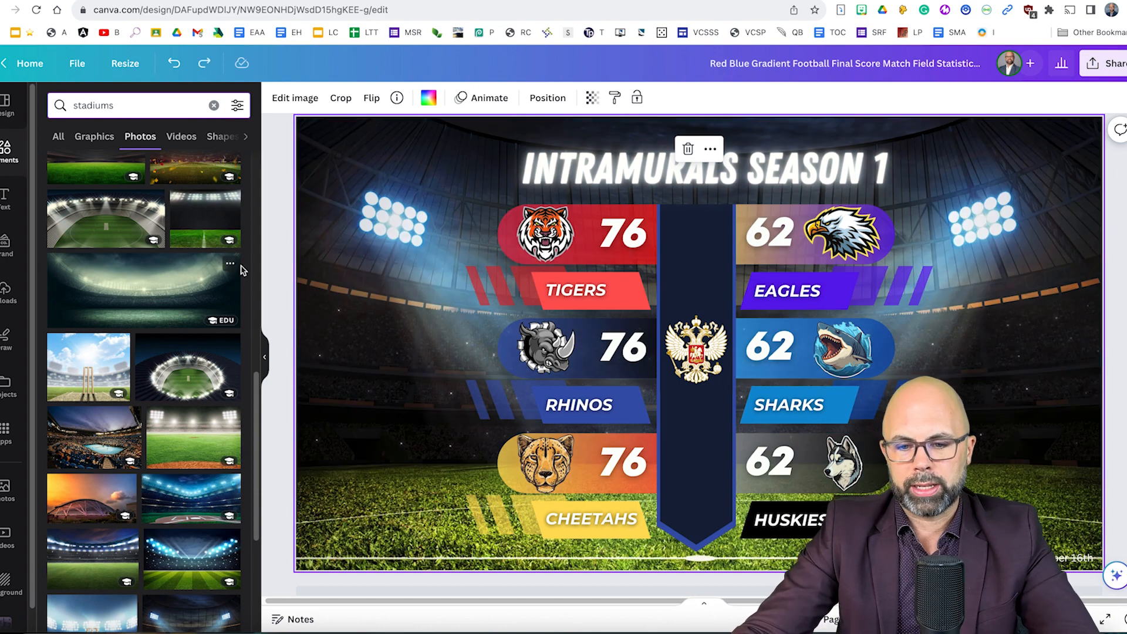
- Rename the design as "Intramurals Season 1 Scoreboard" and deselect the background
{"action": "left_click", "coordinate": [820, 58]}
{"action": "type", "text": "Intram"}
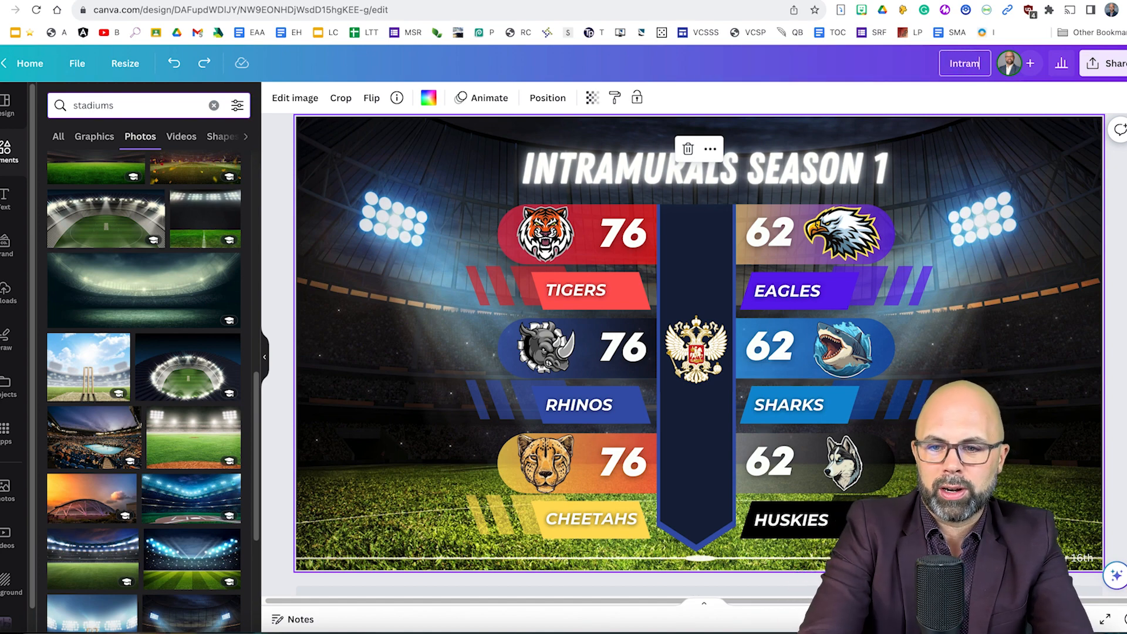
{"action": "type", "text": "urals"}
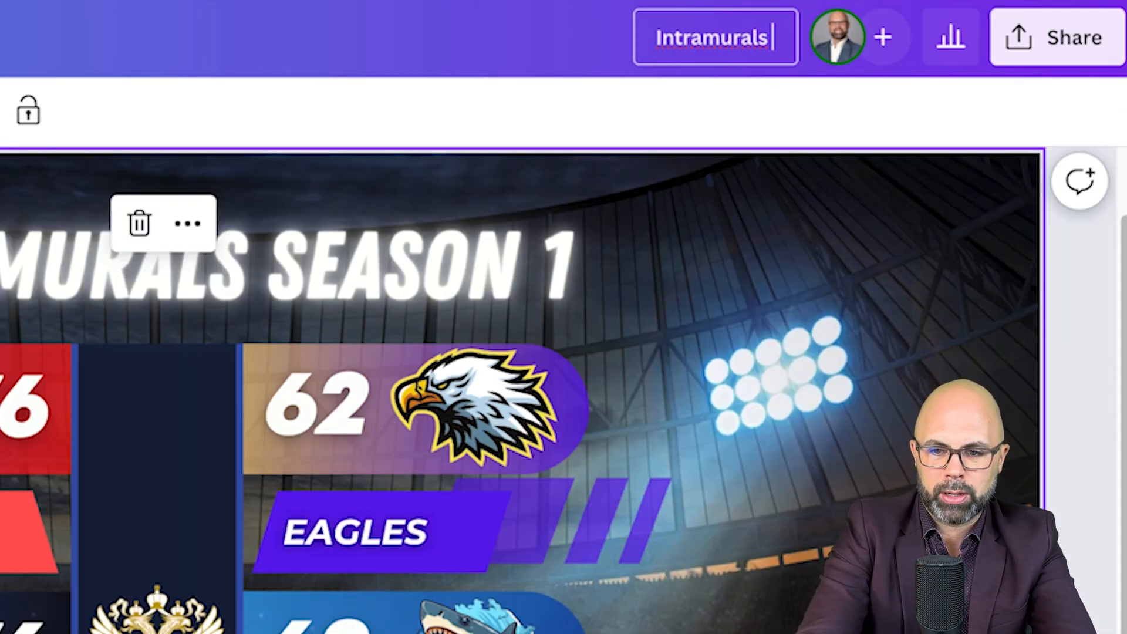
{"action": "type", "text": " Season 1"}
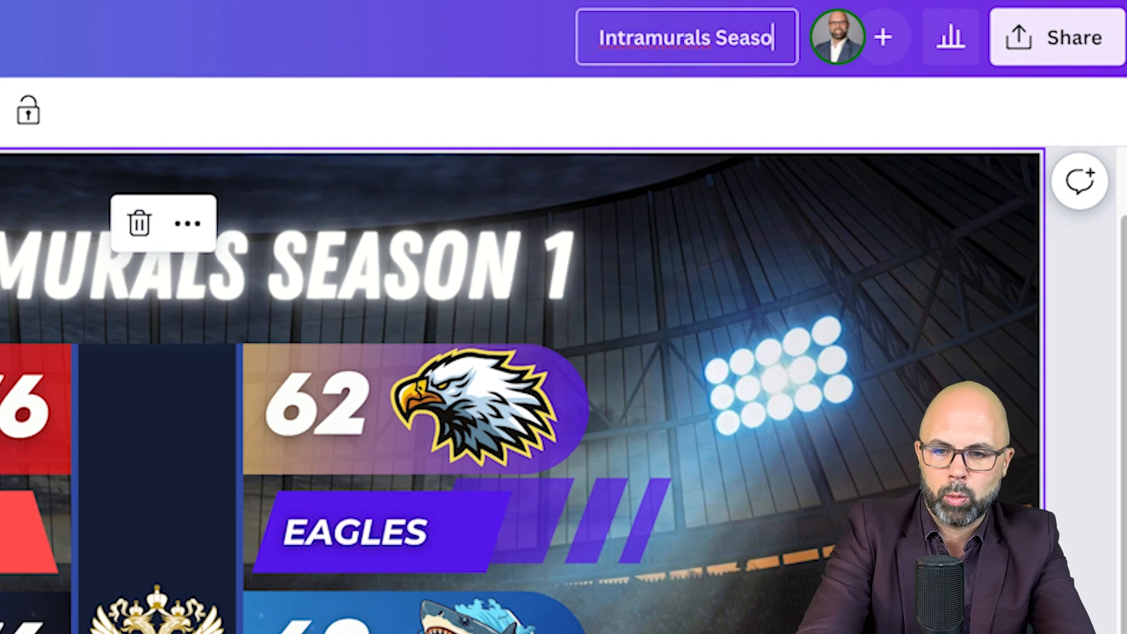
{"action": "type", "text": "Scoreboard"}
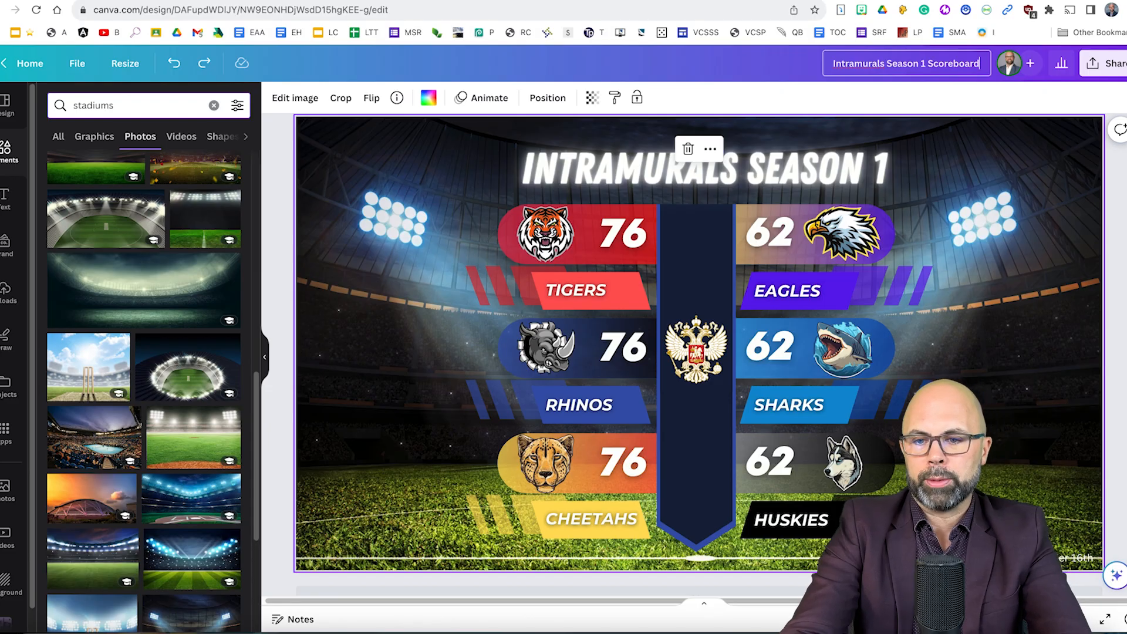
{"action": "key", "text": "Return"}
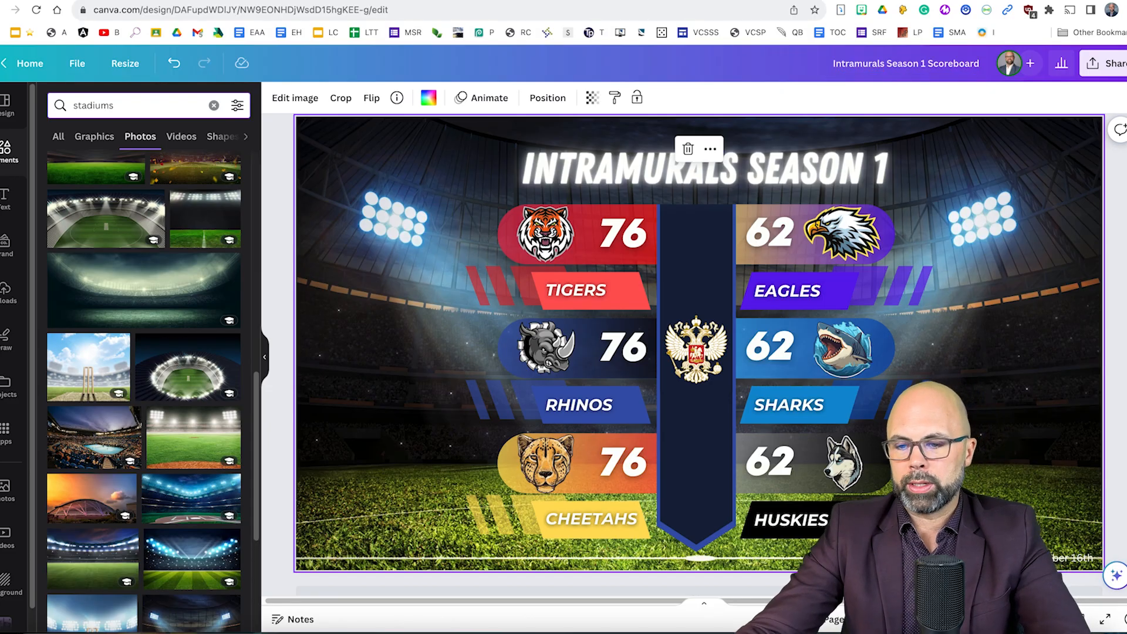
{"action": "left_click", "coordinate": [1121, 203]}
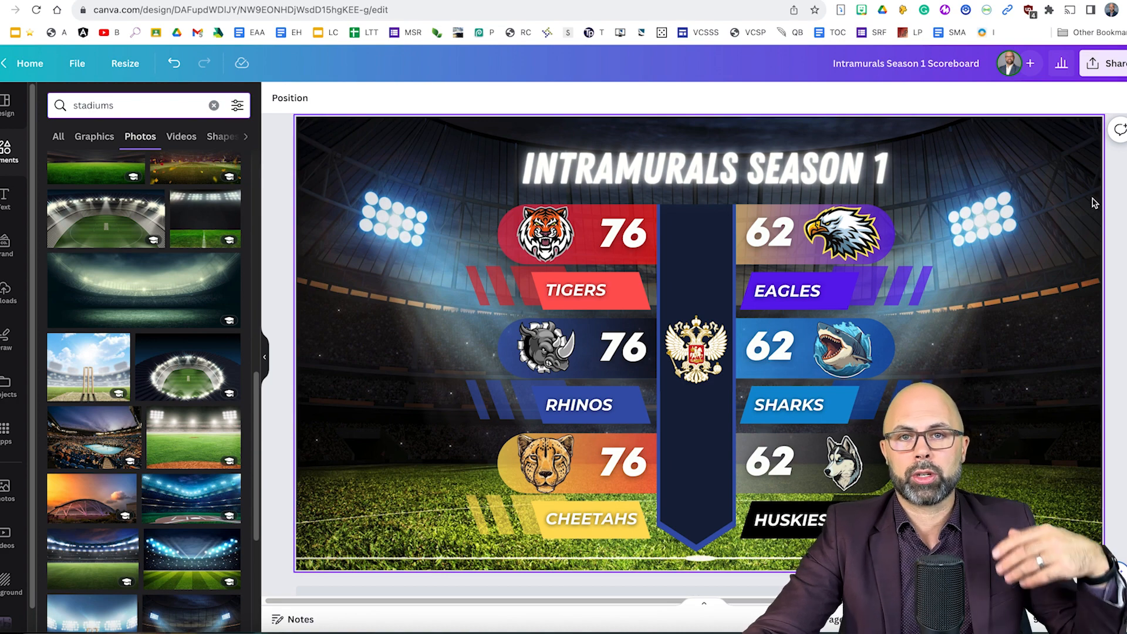
- Download the scoreboard as a PNG at size 2, giving 2,560 × 1,440 px
{"action": "left_click", "coordinate": [1111, 65]}
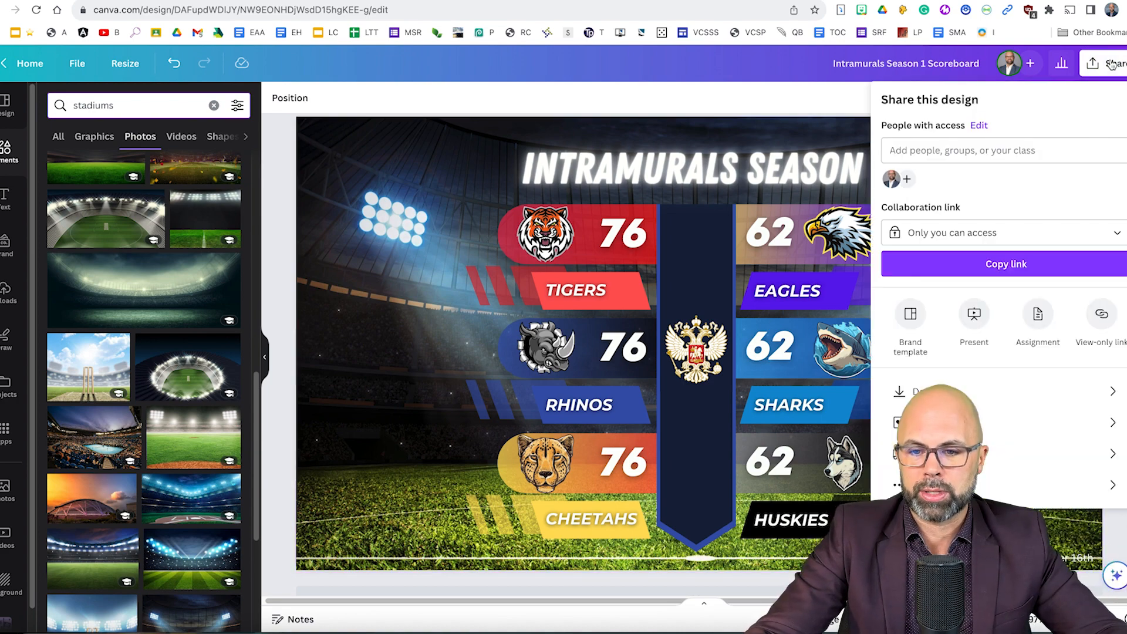
{"action": "left_click", "coordinate": [1013, 398]}
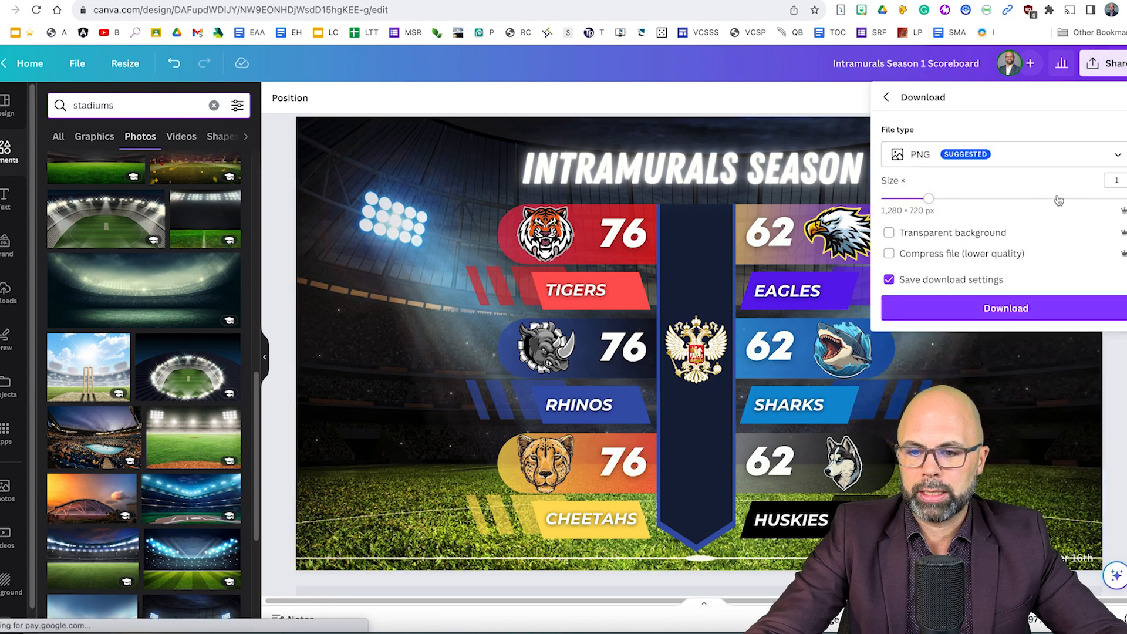
{"action": "left_click_drag", "start_coordinate": [1043, 204], "coordinate": [1025, 201]}
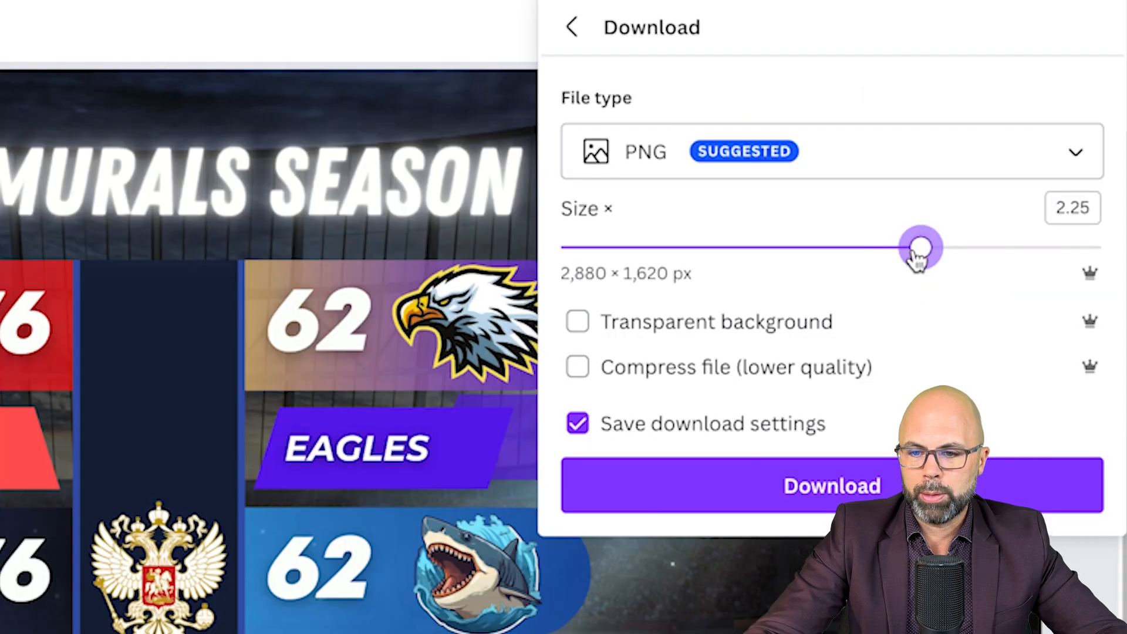
{"action": "left_click_drag", "start_coordinate": [873, 249], "coordinate": [872, 250]}
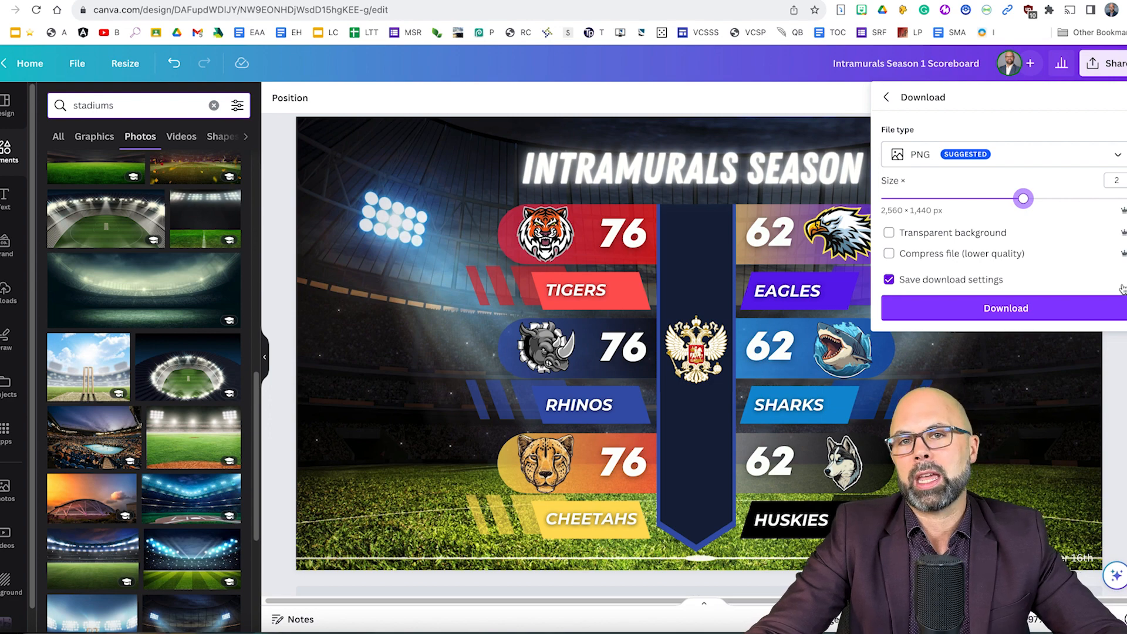
{"action": "left_click", "coordinate": [1022, 318]}
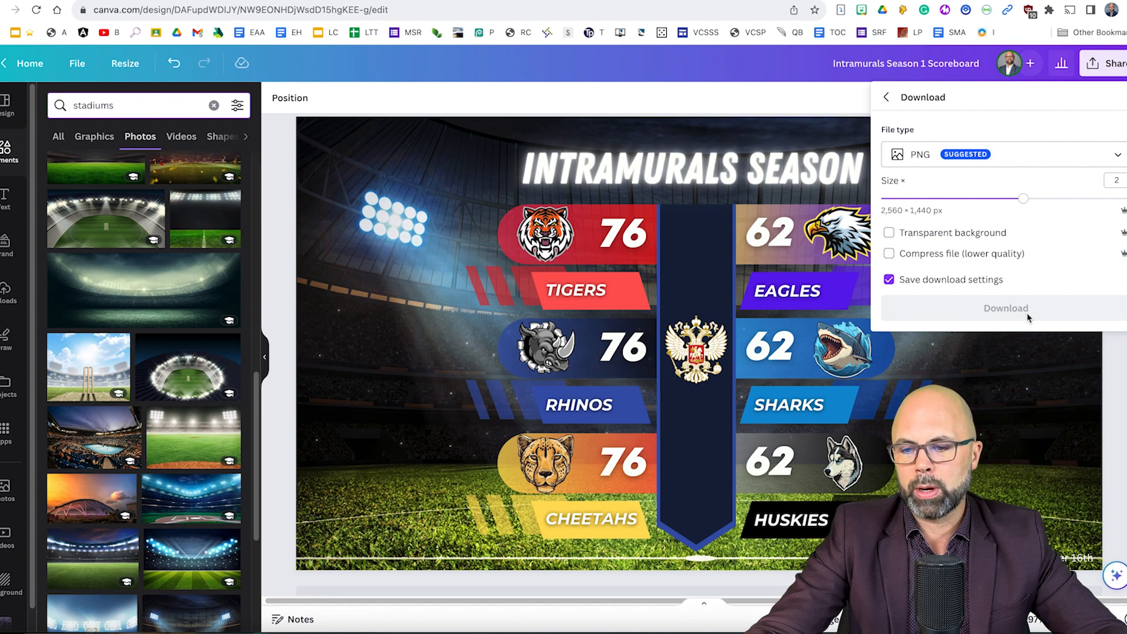